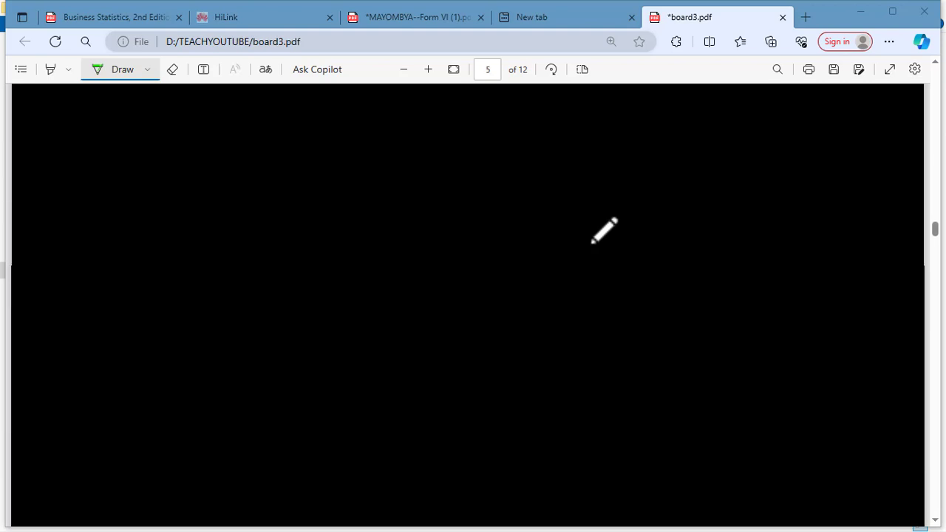
Save the current annotations in board3.pdf.
{"action": "scroll", "coordinate": [592, 241], "scroll_direction": "down", "scroll_amount": 5}
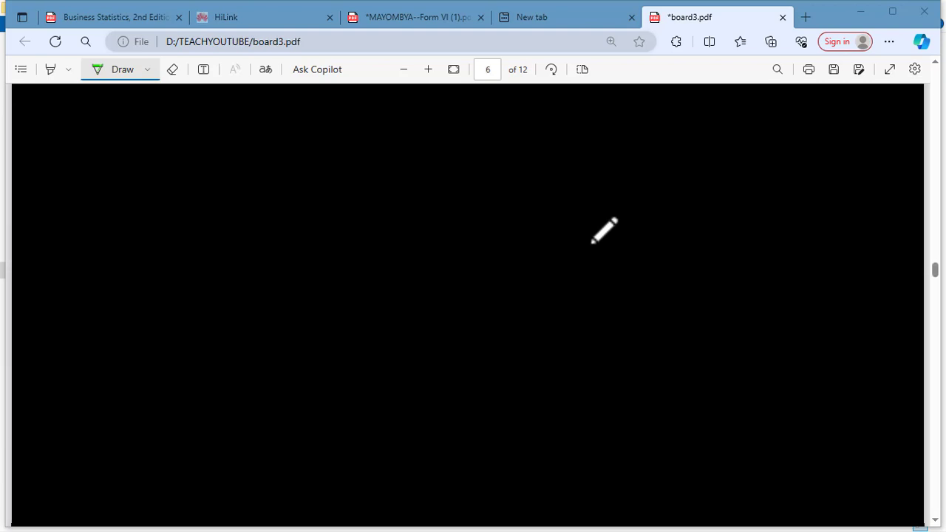
{"action": "scroll", "coordinate": [592, 242], "scroll_direction": "down", "scroll_amount": 5}
{"action": "scroll", "coordinate": [592, 242], "scroll_direction": "down", "scroll_amount": 10}
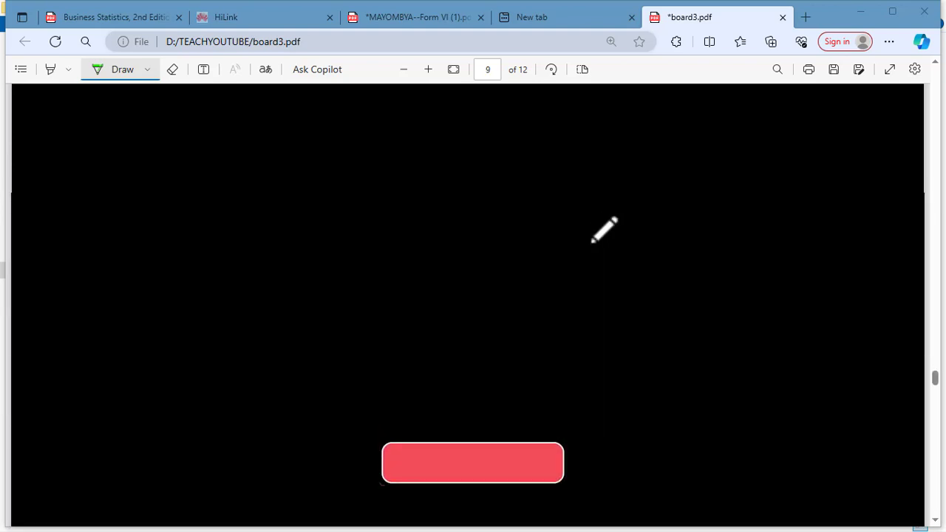
{"action": "scroll", "coordinate": [592, 241], "scroll_direction": "down", "scroll_amount": 5}
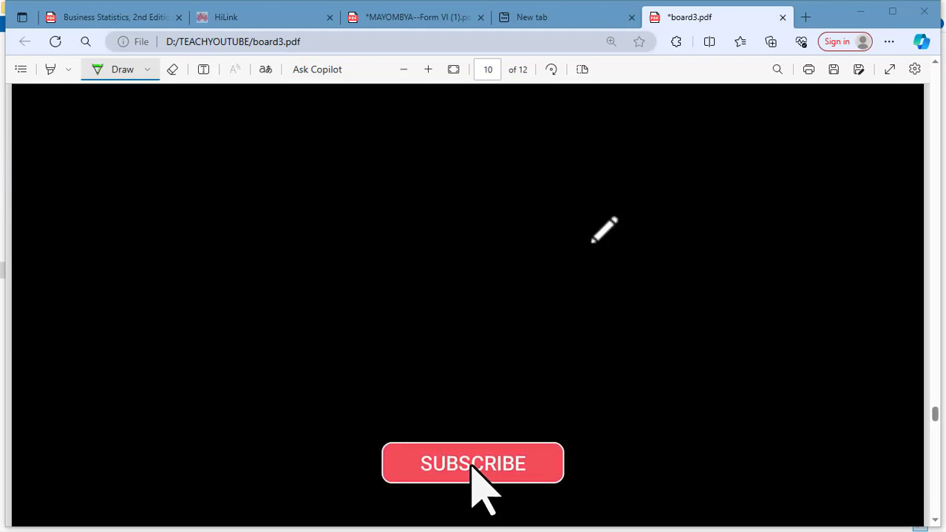
{"action": "scroll", "coordinate": [603, 230], "scroll_direction": "up", "scroll_amount": 3}
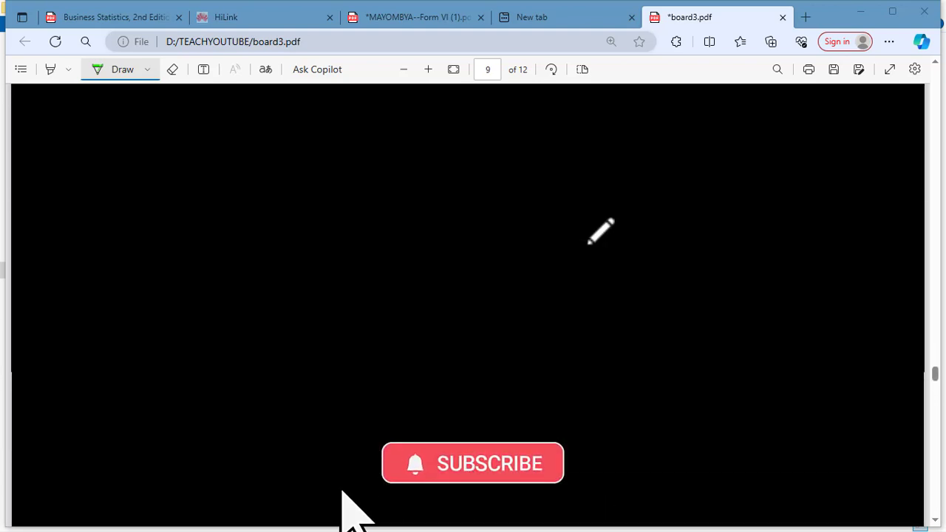
{"action": "scroll", "coordinate": [595, 236], "scroll_direction": "up", "scroll_amount": 8}
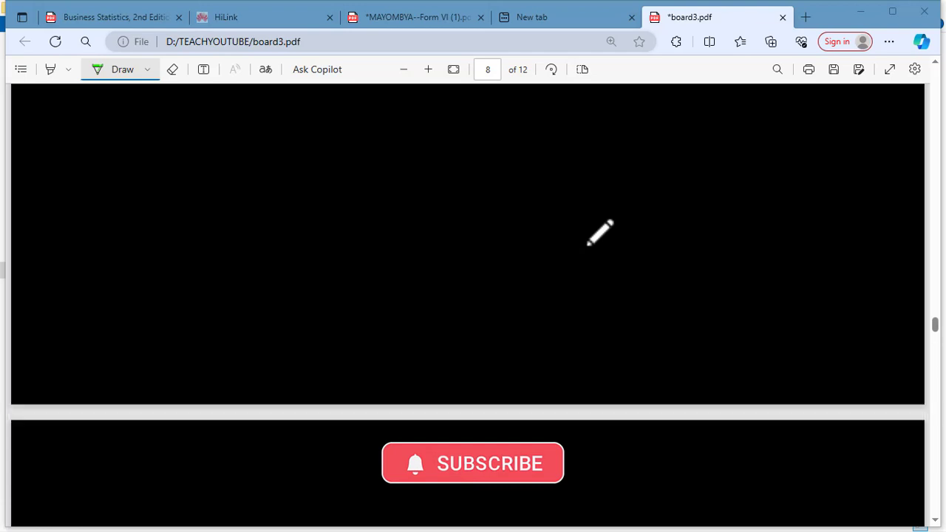
{"action": "left_click", "coordinate": [833, 70]}
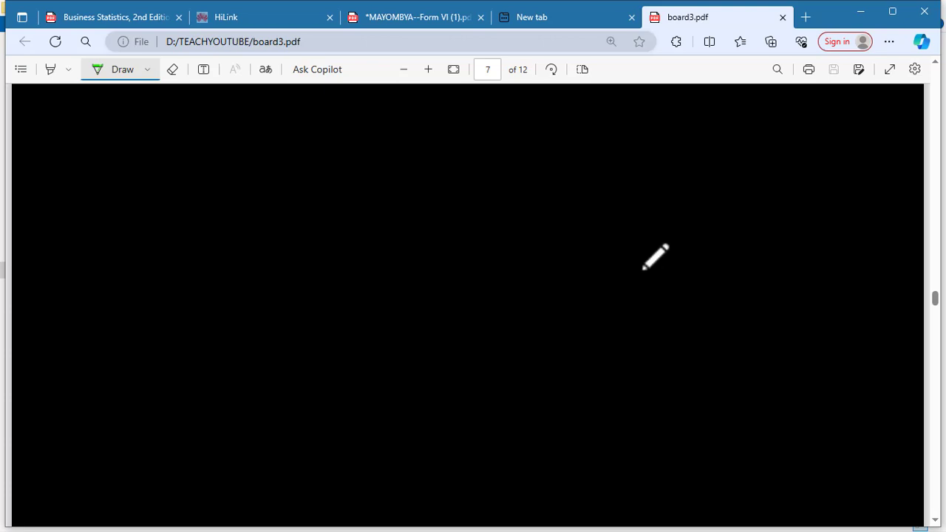
Return to the first page of the board and review the green handwriting on it.
{"action": "scroll", "coordinate": [916, 294], "scroll_direction": "up", "scroll_amount": 20}
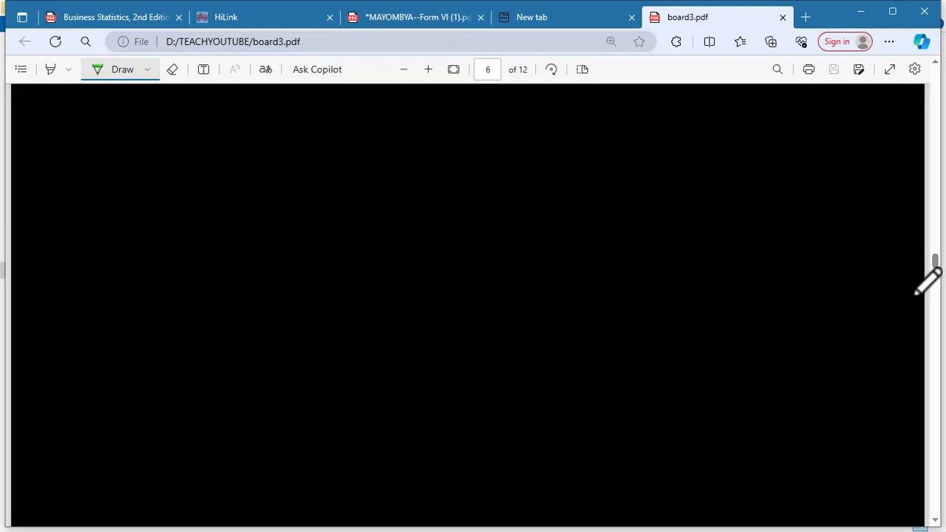
{"action": "scroll", "coordinate": [791, 266], "scroll_direction": "up", "scroll_amount": 20}
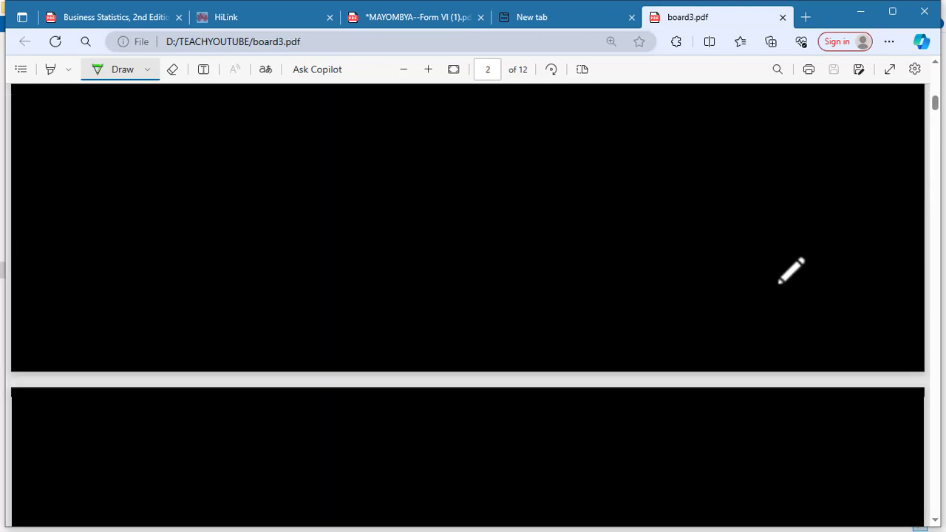
{"action": "scroll", "coordinate": [779, 281], "scroll_direction": "down", "scroll_amount": 10}
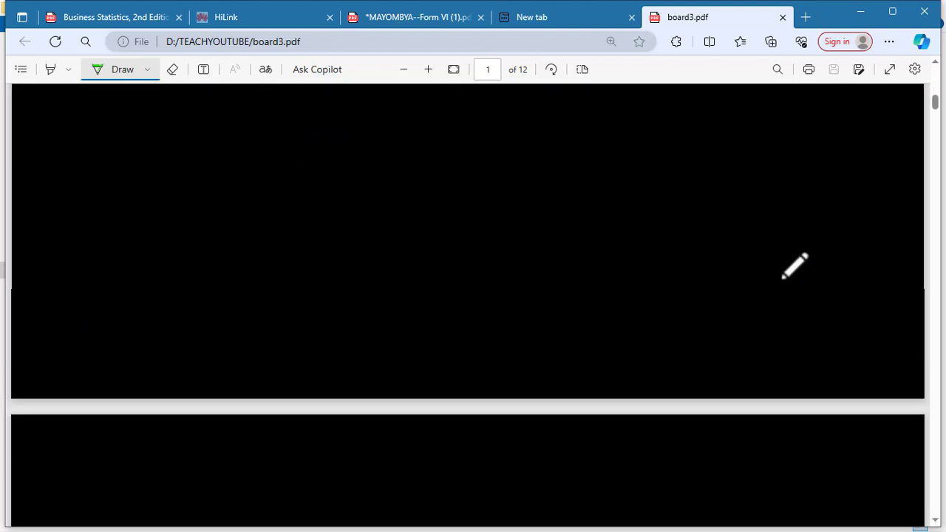
{"action": "scroll", "coordinate": [781, 279], "scroll_direction": "up", "scroll_amount": 5}
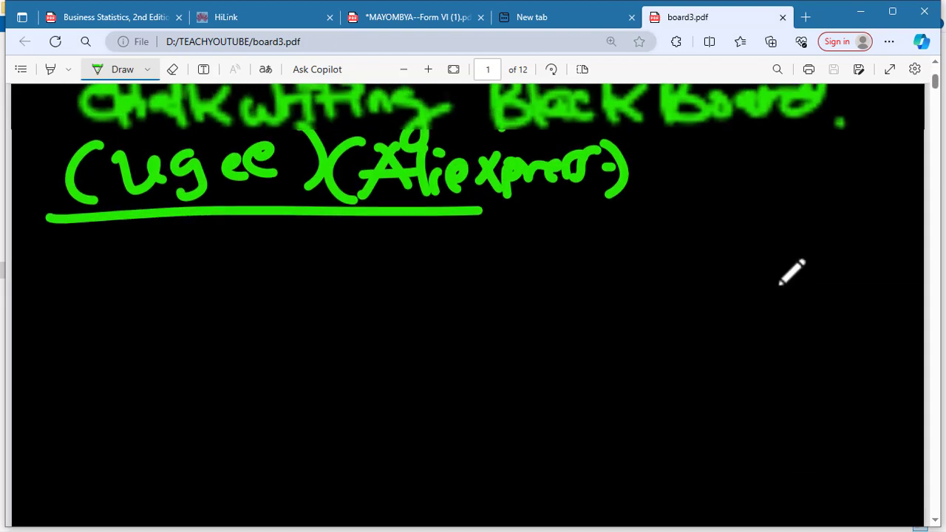
{"action": "scroll", "coordinate": [791, 270], "scroll_direction": "down", "scroll_amount": 2}
{"action": "scroll", "coordinate": [794, 266], "scroll_direction": "up", "scroll_amount": 2}
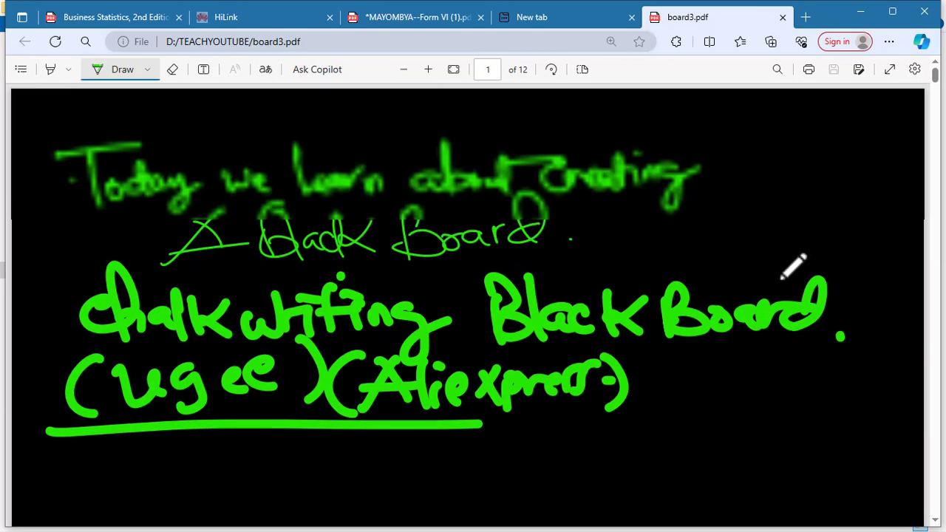
{"action": "scroll", "coordinate": [794, 266], "scroll_direction": "down", "scroll_amount": 2}
{"action": "scroll", "coordinate": [792, 268], "scroll_direction": "down", "scroll_amount": 2}
{"action": "scroll", "coordinate": [794, 266], "scroll_direction": "up", "scroll_amount": 3}
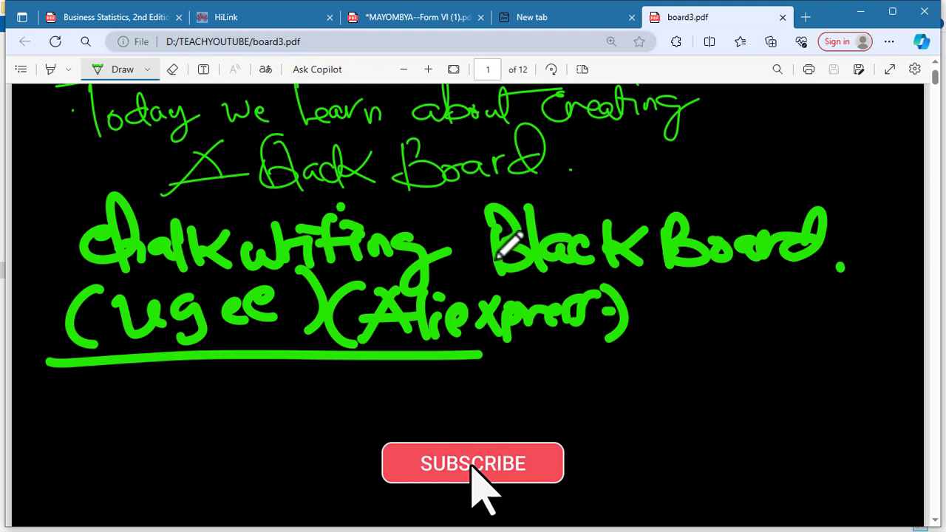
Handwrite "Notes." in green near the top of page 2 and underline it.
{"action": "scroll", "coordinate": [509, 245], "scroll_direction": "down", "scroll_amount": 10}
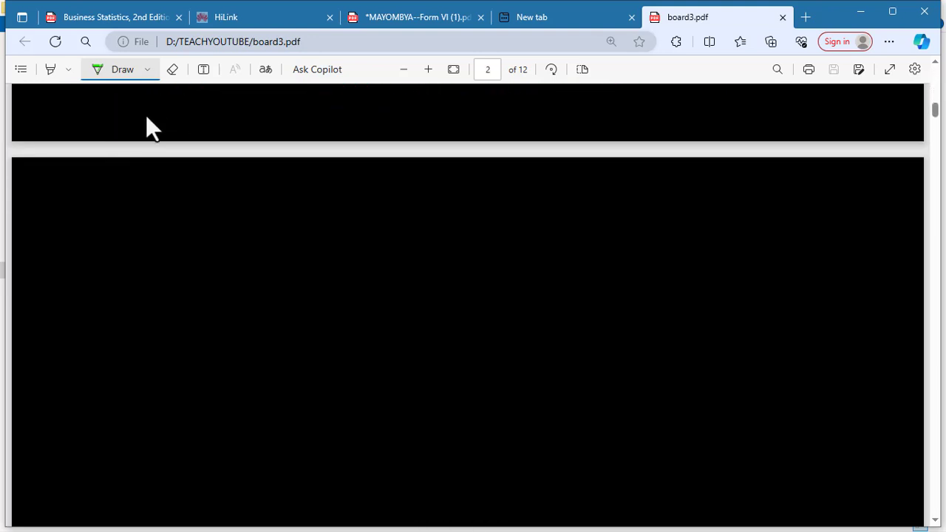
{"action": "left_click_drag", "start_coordinate": [120, 186], "coordinate": [108, 237]}
{"action": "mouse_move", "coordinate": [117, 272]}
{"action": "left_mouse_down"}
{"action": "mouse_move", "coordinate": [158, 194]}
{"action": "mouse_move", "coordinate": [174, 216]}
{"action": "mouse_move", "coordinate": [249, 214]}
{"action": "mouse_move", "coordinate": [238, 232]}
{"action": "left_mouse_up"}
{"action": "left_click", "coordinate": [275, 246]}
{"action": "left_click_drag", "start_coordinate": [292, 274], "coordinate": [26, 306]}
Handwrite "Heading" beside "Notes." on page 2 and draw a downward arrow beneath it.
{"action": "left_click_drag", "start_coordinate": [309, 219], "coordinate": [334, 271]}
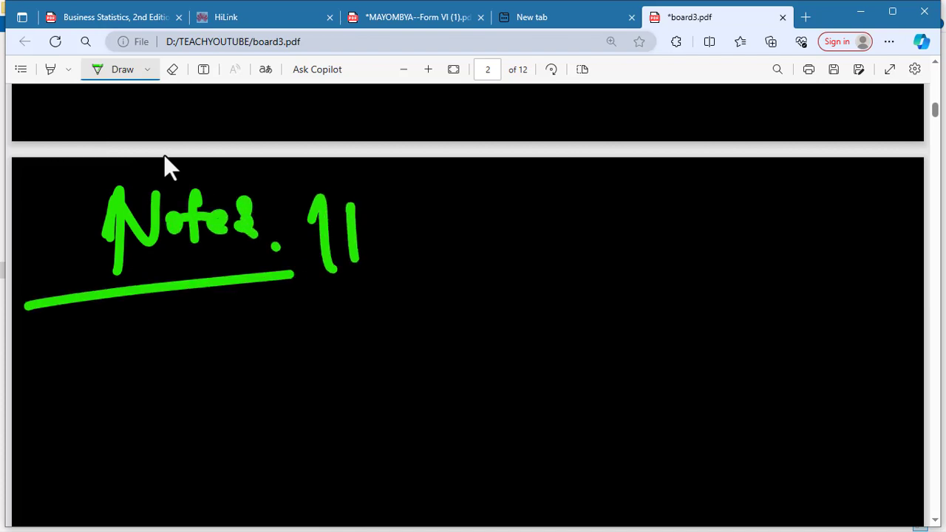
{"action": "left_click_drag", "start_coordinate": [312, 238], "coordinate": [348, 232]}
{"action": "left_click_drag", "start_coordinate": [369, 241], "coordinate": [395, 251]}
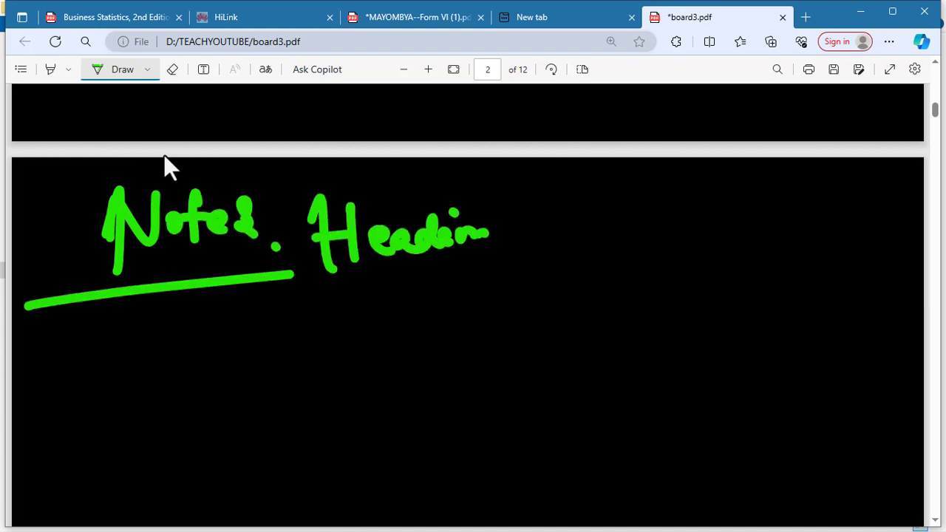
{"action": "left_click_drag", "start_coordinate": [494, 234], "coordinate": [505, 253]}
{"action": "mouse_move", "coordinate": [331, 289]}
{"action": "left_mouse_down"}
{"action": "mouse_move", "coordinate": [340, 375]}
{"action": "mouse_move", "coordinate": [353, 386]}
{"action": "left_mouse_up"}
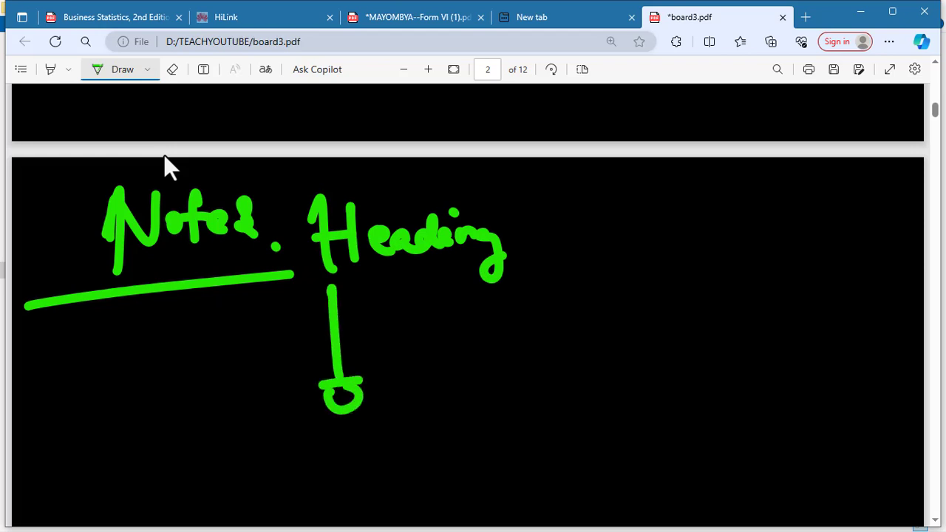
Look through the board's pages from the first page to page 4 to examine the scrolling blackboard.
{"action": "scroll", "coordinate": [359, 418], "scroll_direction": "down", "scroll_amount": 10}
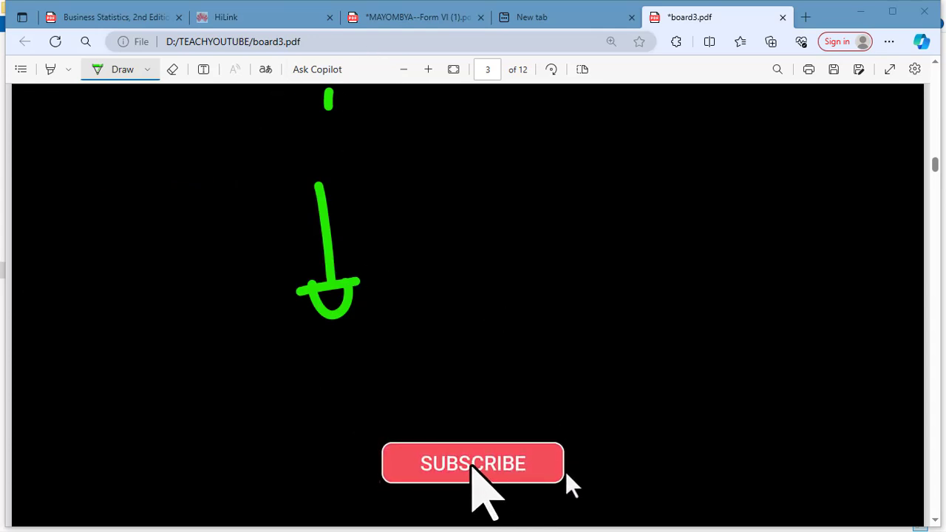
{"action": "scroll", "coordinate": [491, 188], "scroll_direction": "up", "scroll_amount": 8}
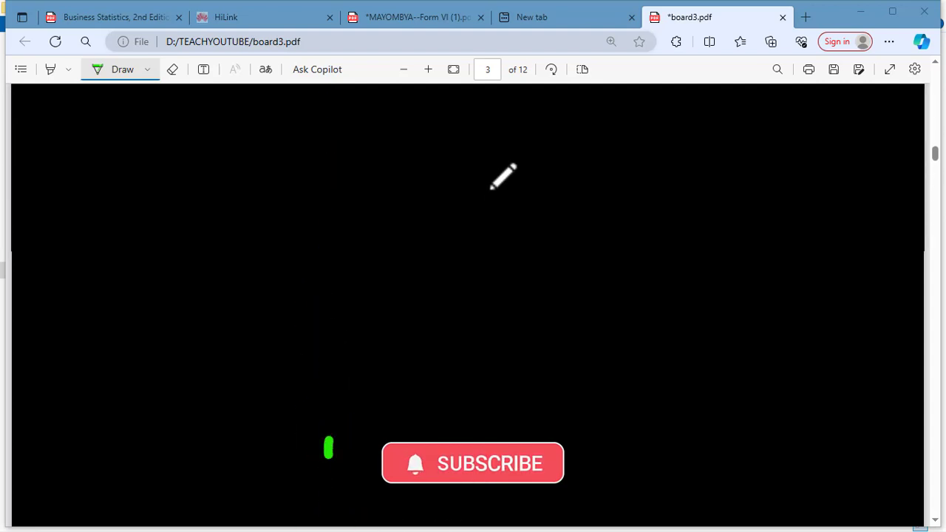
{"action": "scroll", "coordinate": [502, 177], "scroll_direction": "up", "scroll_amount": 8}
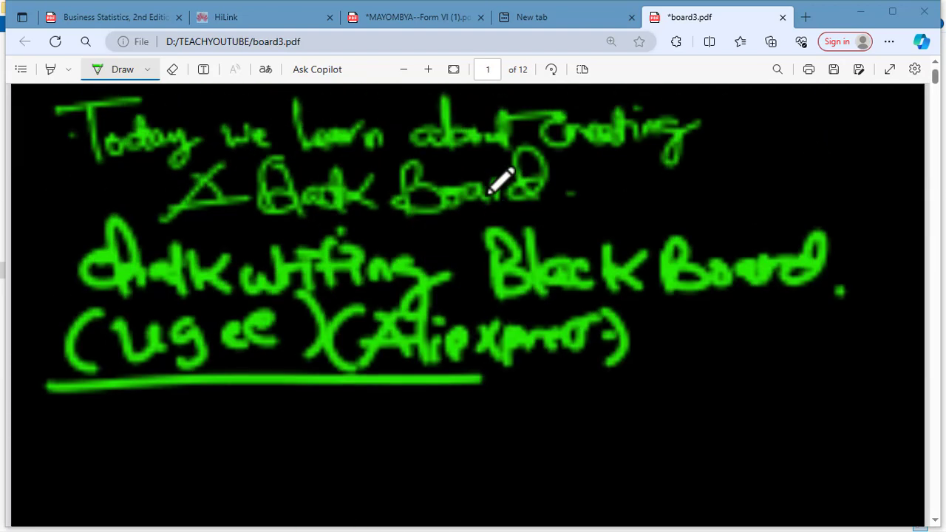
{"action": "scroll", "coordinate": [502, 178], "scroll_direction": "down", "scroll_amount": 4}
{"action": "scroll", "coordinate": [503, 177], "scroll_direction": "up", "scroll_amount": 4}
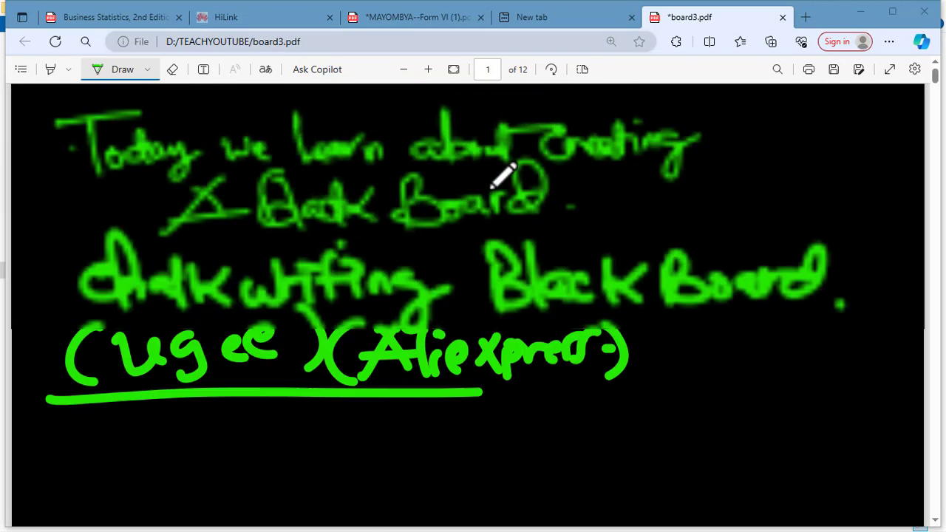
{"action": "scroll", "coordinate": [502, 177], "scroll_direction": "down", "scroll_amount": 6}
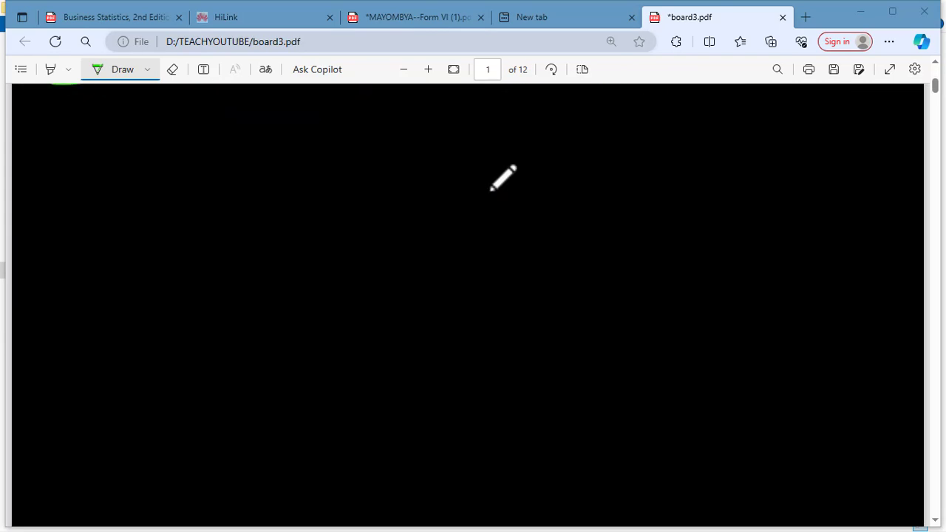
{"action": "scroll", "coordinate": [502, 177], "scroll_direction": "up", "scroll_amount": 6}
{"action": "scroll", "coordinate": [494, 189], "scroll_direction": "down", "scroll_amount": 15}
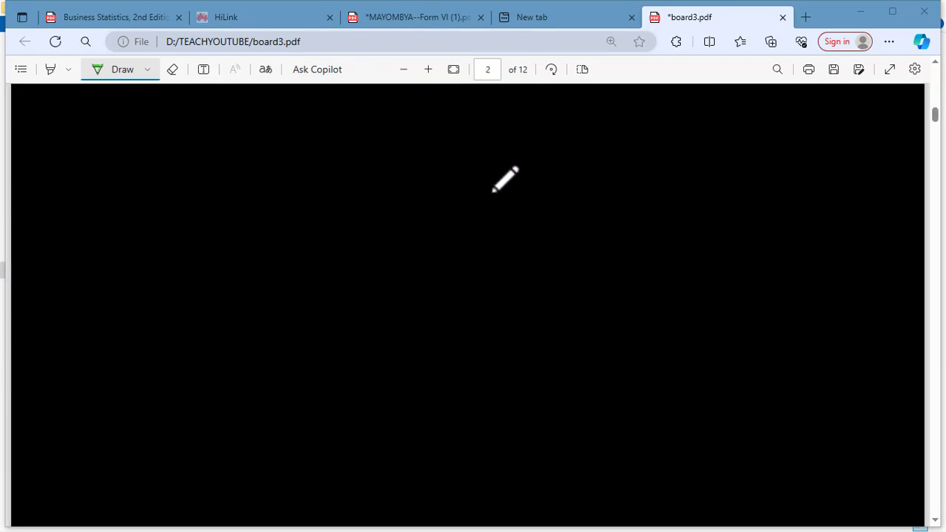
{"action": "scroll", "coordinate": [494, 191], "scroll_direction": "down", "scroll_amount": 6}
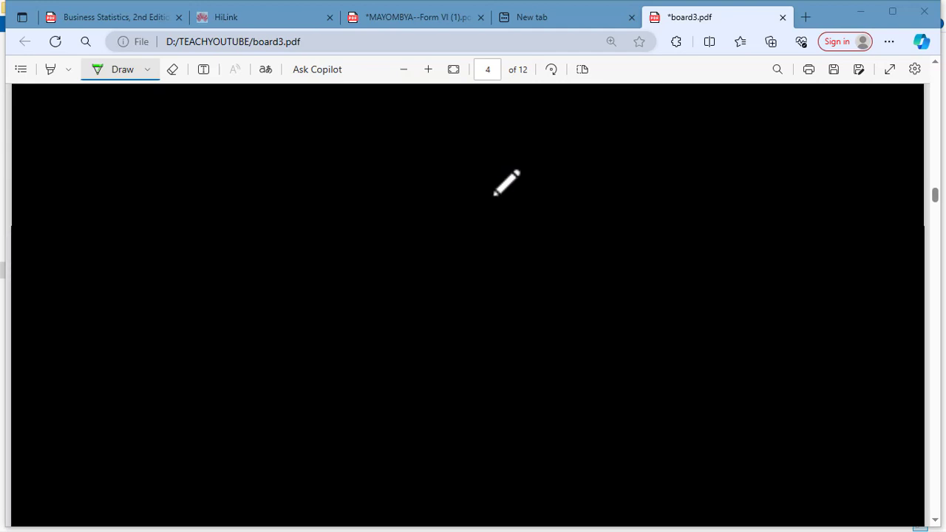
Handwrite "Create Scrolling" in thick green strokes near the top of page 4.
{"action": "scroll", "coordinate": [494, 191], "scroll_direction": "up", "scroll_amount": 1}
{"action": "scroll", "coordinate": [494, 192], "scroll_direction": "down", "scroll_amount": 1}
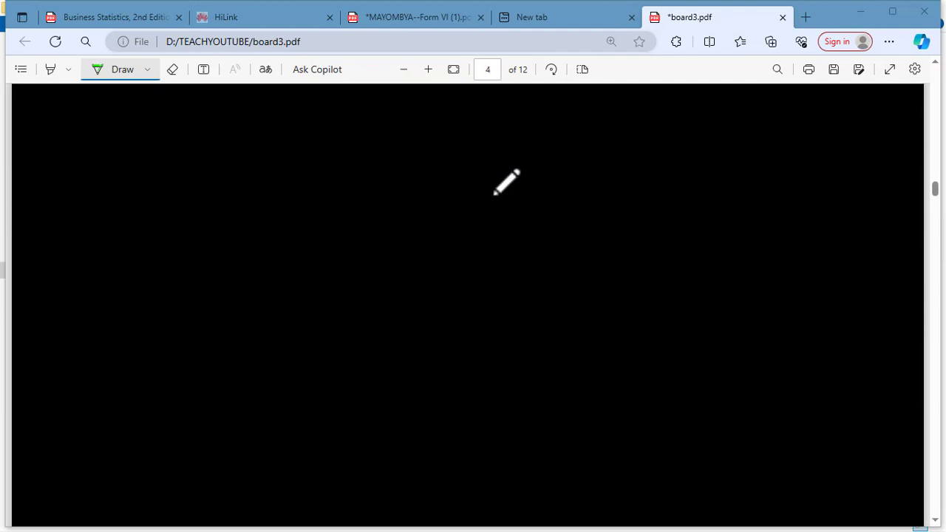
{"action": "scroll", "coordinate": [506, 181], "scroll_direction": "up", "scroll_amount": 1}
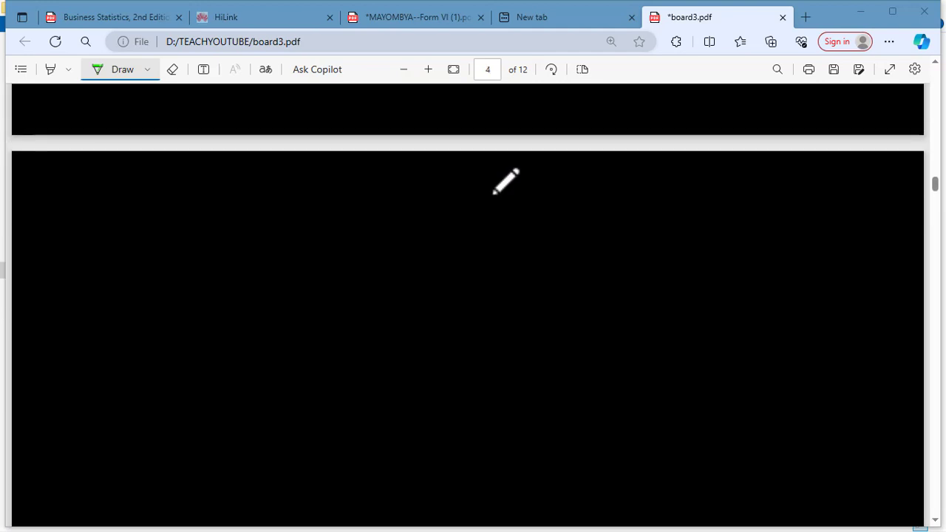
{"action": "mouse_move", "coordinate": [259, 230]}
{"action": "left_mouse_down"}
{"action": "mouse_move", "coordinate": [260, 270]}
{"action": "mouse_move", "coordinate": [363, 259]}
{"action": "mouse_move", "coordinate": [362, 280]}
{"action": "left_mouse_up"}
{"action": "mouse_move", "coordinate": [355, 260]}
{"action": "left_mouse_down"}
{"action": "mouse_move", "coordinate": [398, 260]}
{"action": "mouse_move", "coordinate": [404, 280]}
{"action": "left_mouse_up"}
{"action": "mouse_move", "coordinate": [511, 229]}
{"action": "left_mouse_down"}
{"action": "mouse_move", "coordinate": [487, 224]}
{"action": "mouse_move", "coordinate": [450, 274]}
{"action": "left_mouse_up"}
{"action": "mouse_move", "coordinate": [521, 257]}
{"action": "left_mouse_down"}
{"action": "mouse_move", "coordinate": [511, 275]}
{"action": "mouse_move", "coordinate": [526, 275]}
{"action": "left_mouse_up"}
{"action": "mouse_move", "coordinate": [531, 262]}
{"action": "left_mouse_down"}
{"action": "mouse_move", "coordinate": [558, 271]}
{"action": "mouse_move", "coordinate": [554, 258]}
{"action": "mouse_move", "coordinate": [574, 279]}
{"action": "left_mouse_up"}
{"action": "mouse_move", "coordinate": [587, 230]}
{"action": "left_mouse_down"}
{"action": "mouse_move", "coordinate": [591, 279]}
{"action": "mouse_move", "coordinate": [653, 300]}
{"action": "mouse_move", "coordinate": [672, 272]}
{"action": "left_mouse_up"}
Handwrite "Black Board" in green on the line below "Create Scrolling" on page 4.
{"action": "left_click_drag", "start_coordinate": [386, 309], "coordinate": [387, 356]}
{"action": "left_click_drag", "start_coordinate": [391, 310], "coordinate": [421, 356]}
{"action": "left_click_drag", "start_coordinate": [432, 317], "coordinate": [436, 358]}
{"action": "left_click_drag", "start_coordinate": [458, 332], "coordinate": [461, 359]}
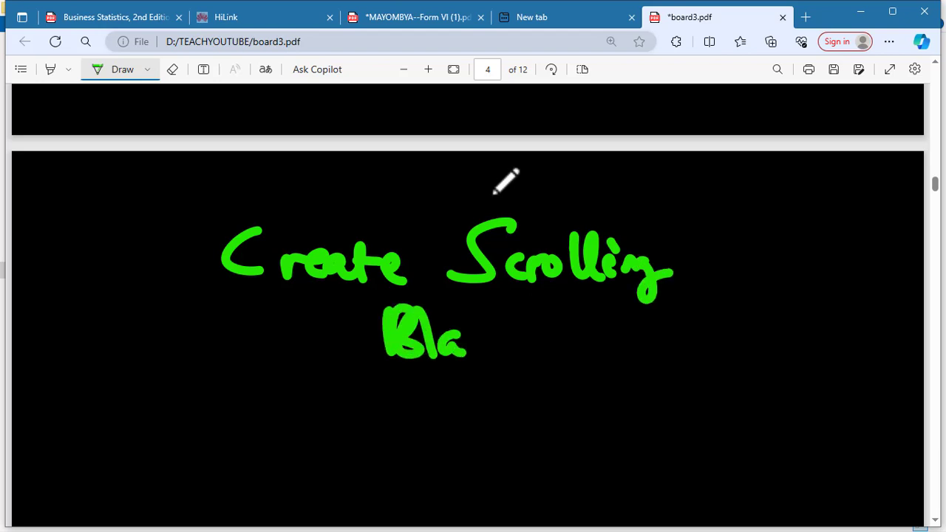
{"action": "mouse_move", "coordinate": [484, 325]}
{"action": "left_mouse_down"}
{"action": "mouse_move", "coordinate": [488, 361]}
{"action": "mouse_move", "coordinate": [514, 358]}
{"action": "left_mouse_up"}
{"action": "left_click_drag", "start_coordinate": [544, 362], "coordinate": [568, 319]}
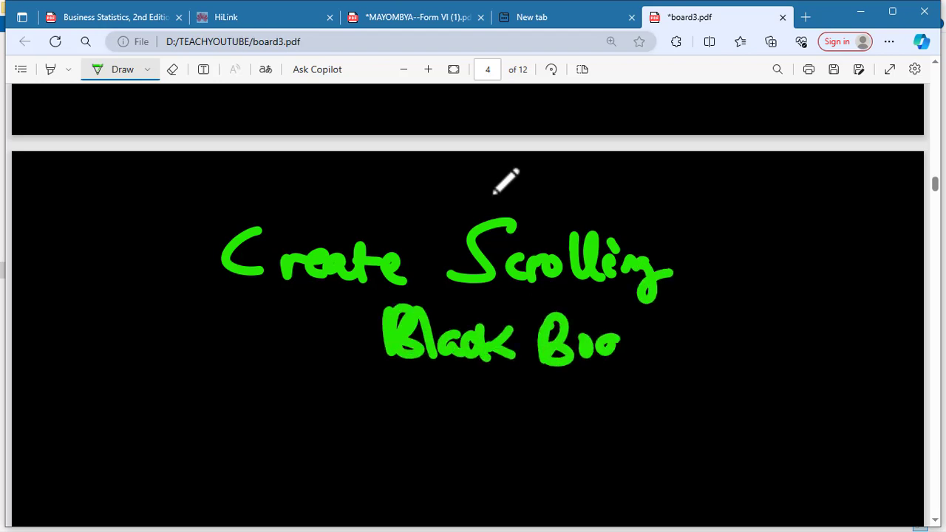
{"action": "left_click_drag", "start_coordinate": [628, 342], "coordinate": [629, 359]}
{"action": "mouse_move", "coordinate": [636, 359]}
{"action": "left_mouse_down"}
{"action": "mouse_move", "coordinate": [665, 336]}
{"action": "mouse_move", "coordinate": [677, 309]}
{"action": "left_mouse_up"}
{"action": "left_click_drag", "start_coordinate": [677, 309], "coordinate": [671, 364]}
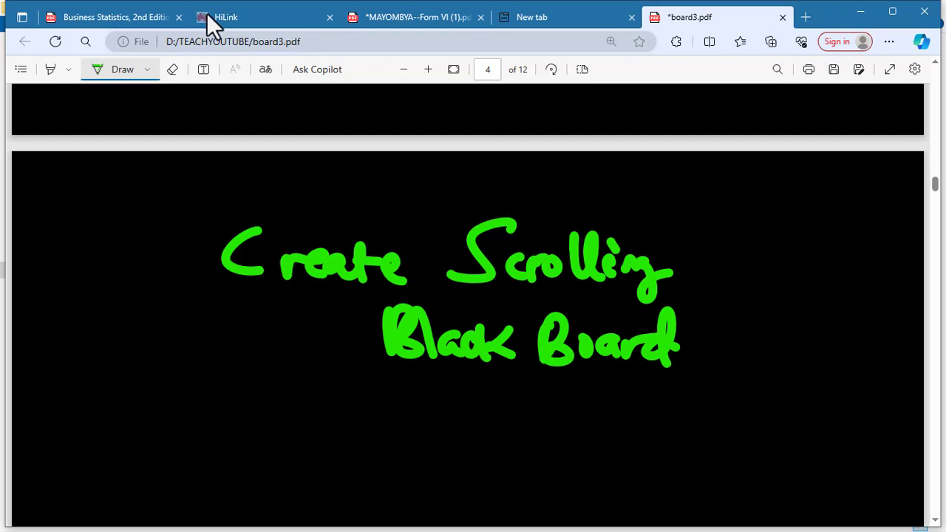
Set the pen to orange at the thinnest stroke and write an underlined "Very well." below the green heading.
{"action": "left_click", "coordinate": [149, 70]}
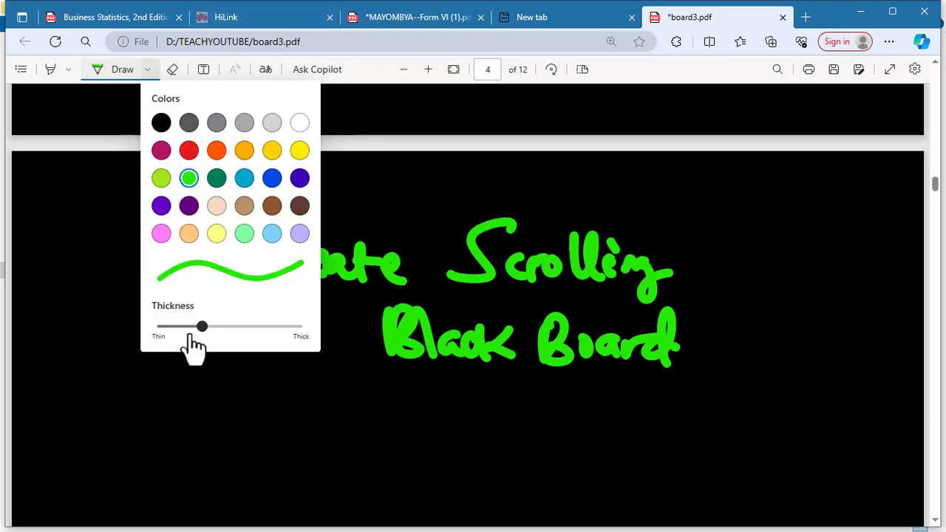
{"action": "left_click_drag", "start_coordinate": [203, 328], "coordinate": [145, 338]}
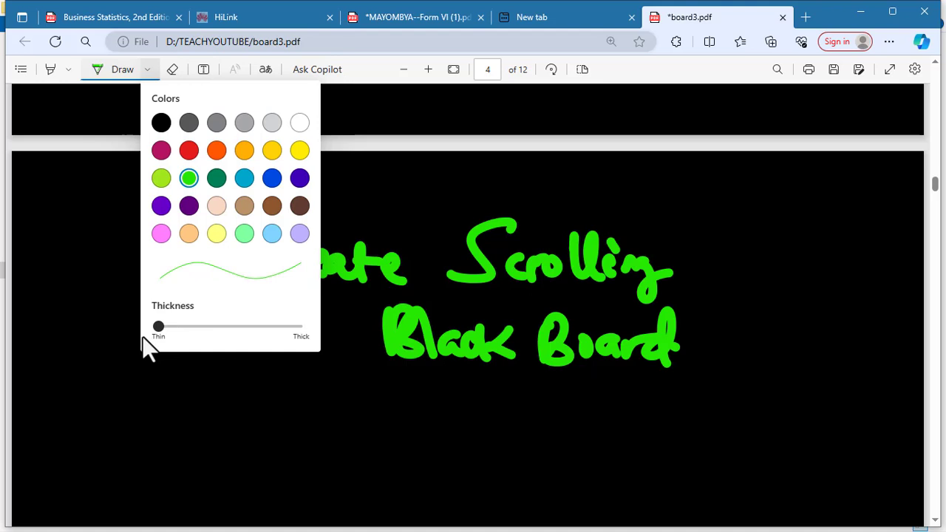
{"action": "left_click", "coordinate": [216, 150]}
{"action": "left_click", "coordinate": [197, 379]}
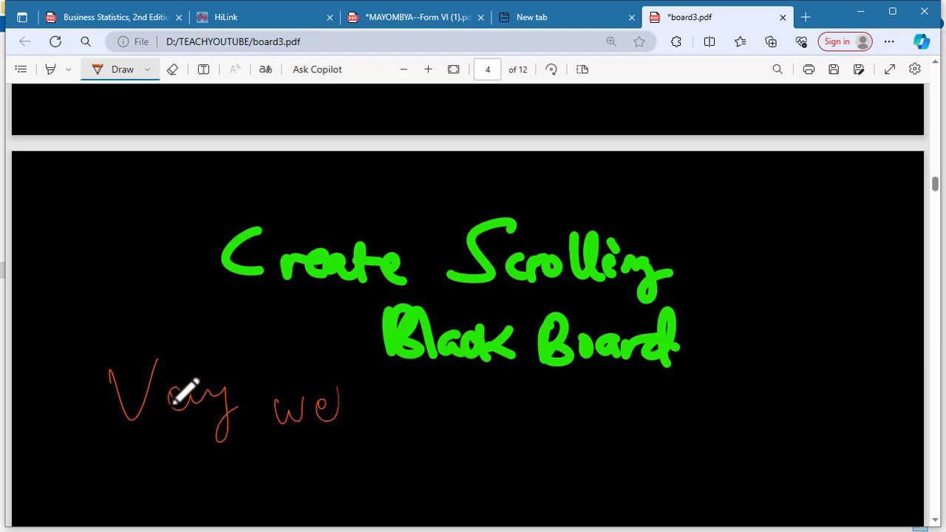
{"action": "left_click_drag", "start_coordinate": [103, 445], "coordinate": [414, 423]}
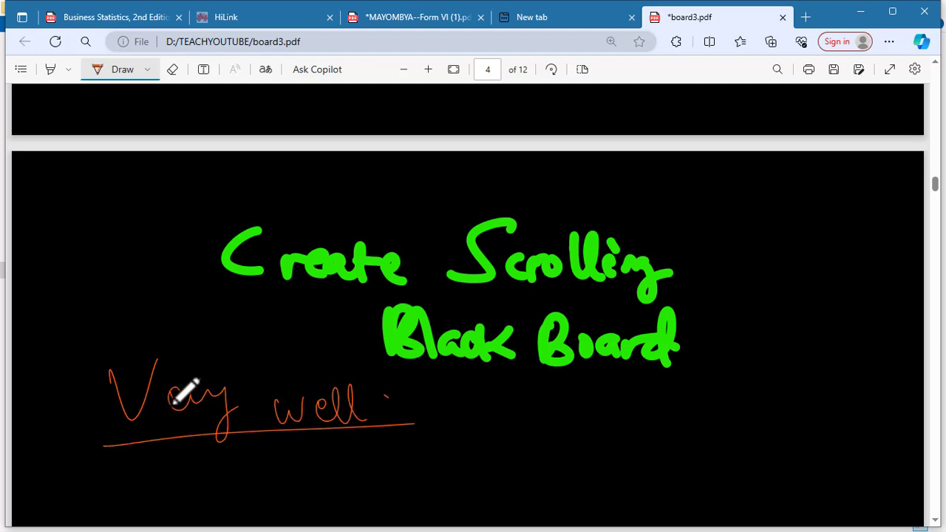
Set the pen to light grey with a thin stroke and handwrite an underlined "CHALK writing" below "Very well." on page 4.
{"action": "scroll", "coordinate": [288, 272], "scroll_direction": "down", "scroll_amount": 4}
{"action": "scroll", "coordinate": [277, 288], "scroll_direction": "up", "scroll_amount": 1}
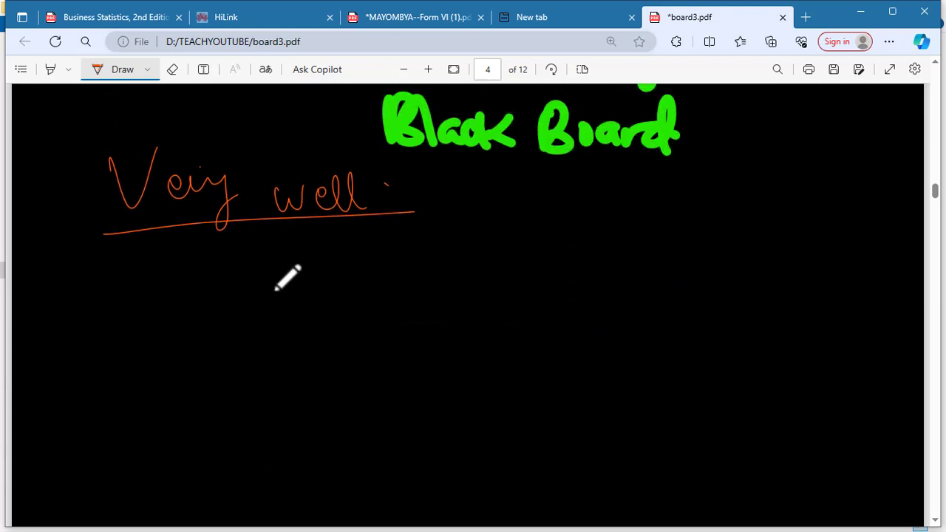
{"action": "scroll", "coordinate": [289, 274], "scroll_direction": "up", "scroll_amount": 2}
{"action": "scroll", "coordinate": [288, 272], "scroll_direction": "down", "scroll_amount": 4}
{"action": "scroll", "coordinate": [290, 272], "scroll_direction": "up", "scroll_amount": 2}
{"action": "left_click", "coordinate": [142, 70]}
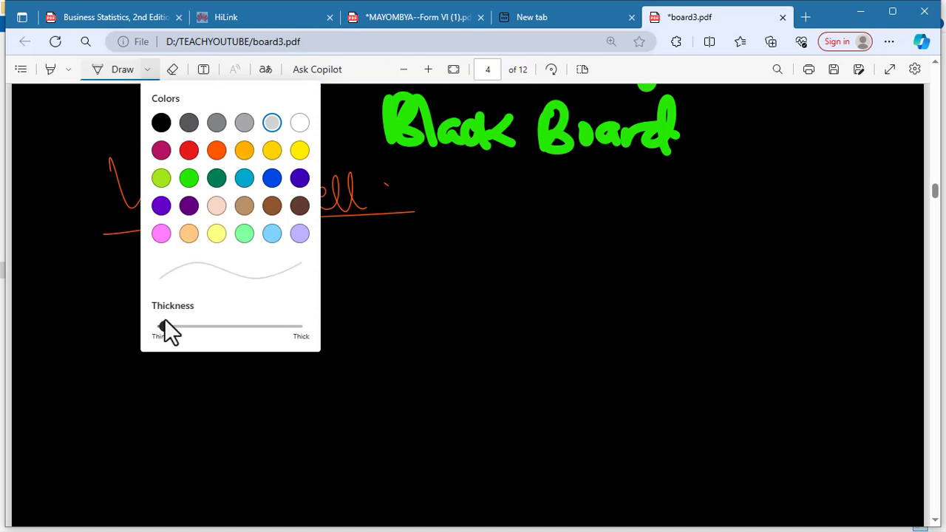
{"action": "left_click", "coordinate": [406, 287]}
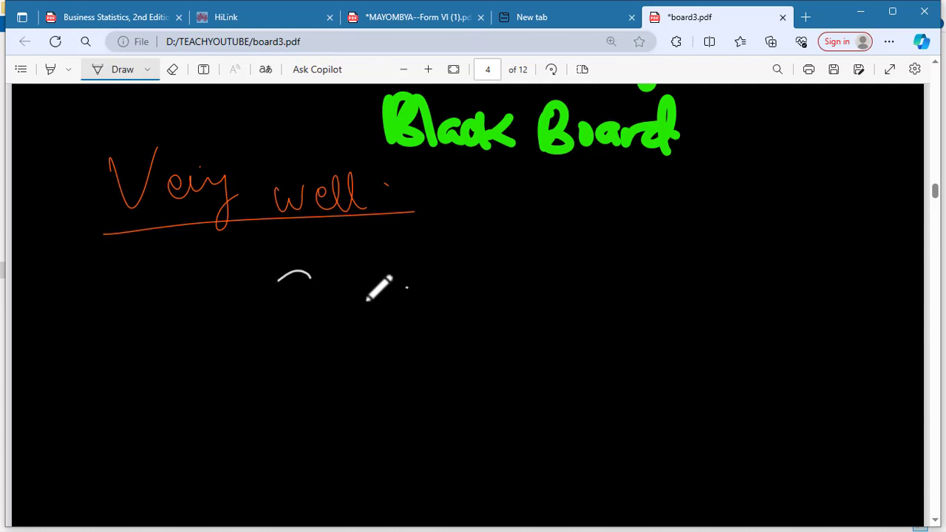
{"action": "left_click_drag", "start_coordinate": [341, 268], "coordinate": [342, 326]}
{"action": "left_click_drag", "start_coordinate": [362, 260], "coordinate": [370, 329]}
{"action": "left_click_drag", "start_coordinate": [398, 276], "coordinate": [413, 316]}
{"action": "left_click_drag", "start_coordinate": [381, 298], "coordinate": [418, 297]}
{"action": "mouse_move", "coordinate": [417, 272]}
{"action": "left_mouse_down"}
{"action": "mouse_move", "coordinate": [421, 317]}
{"action": "mouse_move", "coordinate": [441, 316]}
{"action": "left_mouse_up"}
{"action": "mouse_move", "coordinate": [463, 278]}
{"action": "left_mouse_down"}
{"action": "mouse_move", "coordinate": [458, 307]}
{"action": "mouse_move", "coordinate": [534, 296]}
{"action": "left_mouse_up"}
{"action": "left_click_drag", "start_coordinate": [541, 293], "coordinate": [558, 305]}
{"action": "mouse_move", "coordinate": [591, 271]}
{"action": "left_mouse_down"}
{"action": "mouse_move", "coordinate": [594, 315]}
{"action": "mouse_move", "coordinate": [597, 291]}
{"action": "mouse_move", "coordinate": [637, 305]}
{"action": "mouse_move", "coordinate": [707, 272]}
{"action": "left_mouse_up"}
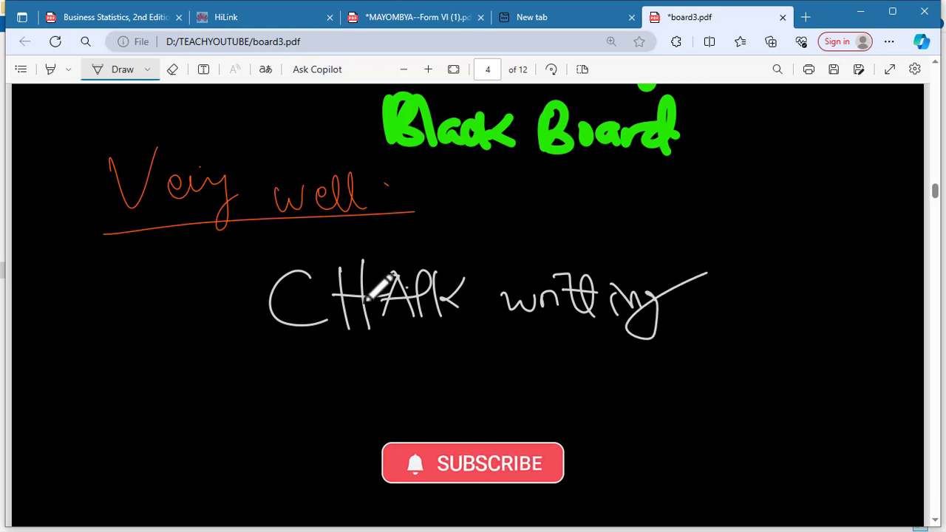
{"action": "left_click_drag", "start_coordinate": [199, 357], "coordinate": [682, 361]}
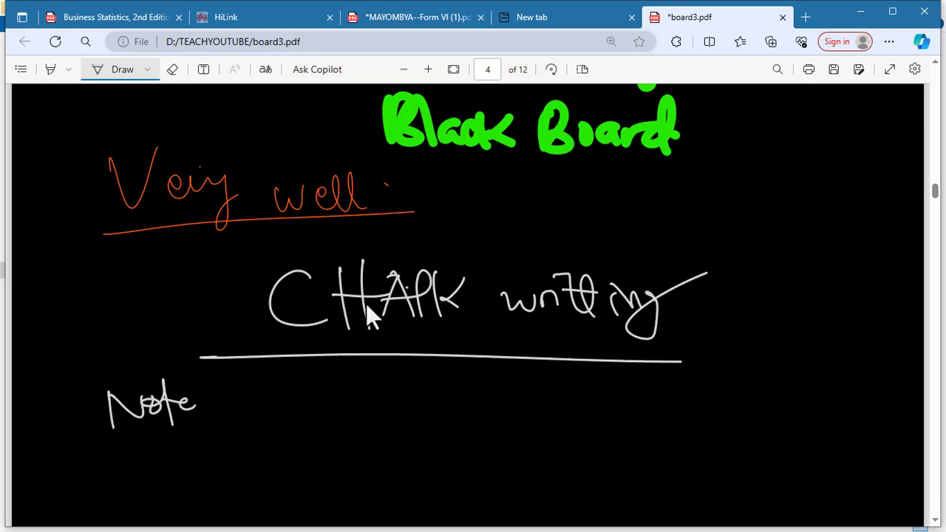
Handwrite "(Notes with different Colours.)" in light grey below the underlined "CHALK writing" line.
{"action": "left_click_drag", "start_coordinate": [210, 390], "coordinate": [198, 415]}
{"action": "left_click_drag", "start_coordinate": [258, 384], "coordinate": [285, 384]}
{"action": "left_click_drag", "start_coordinate": [297, 384], "coordinate": [298, 411]}
{"action": "left_click_drag", "start_coordinate": [304, 362], "coordinate": [309, 410]}
{"action": "mouse_move", "coordinate": [292, 382]}
{"action": "left_mouse_down"}
{"action": "mouse_move", "coordinate": [329, 377]}
{"action": "mouse_move", "coordinate": [337, 402]}
{"action": "left_mouse_up"}
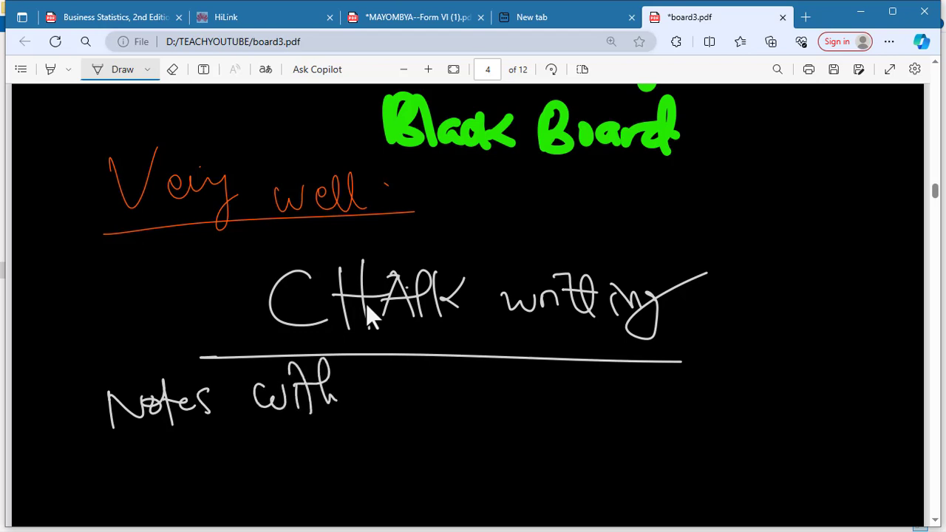
{"action": "left_click_drag", "start_coordinate": [413, 377], "coordinate": [392, 400]}
{"action": "left_click_drag", "start_coordinate": [402, 347], "coordinate": [405, 419]}
{"action": "left_click_drag", "start_coordinate": [415, 377], "coordinate": [434, 425]}
{"action": "left_click_drag", "start_coordinate": [446, 354], "coordinate": [446, 426]}
{"action": "left_click_drag", "start_coordinate": [418, 390], "coordinate": [502, 396]}
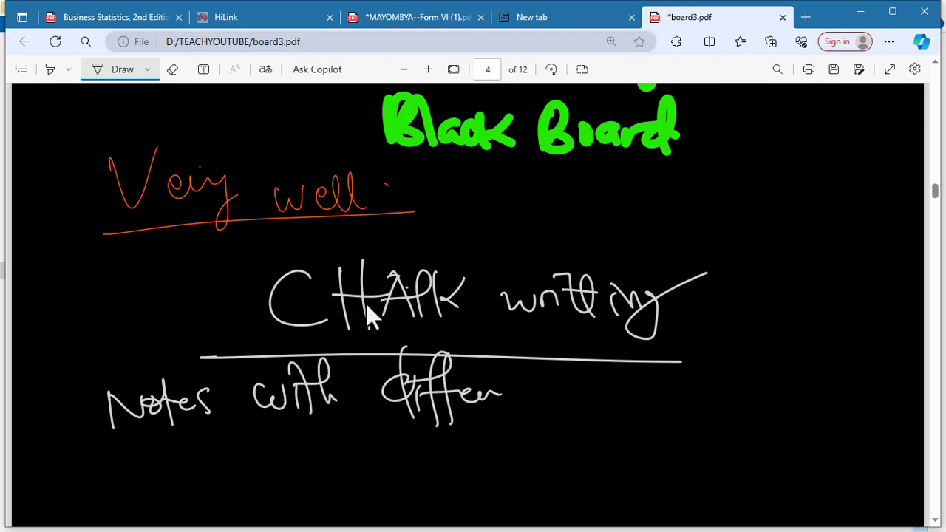
{"action": "left_click_drag", "start_coordinate": [541, 359], "coordinate": [540, 415]}
{"action": "left_click_drag", "start_coordinate": [521, 383], "coordinate": [554, 378]}
{"action": "left_click_drag", "start_coordinate": [625, 355], "coordinate": [621, 405]}
{"action": "left_click_drag", "start_coordinate": [633, 390], "coordinate": [630, 392]}
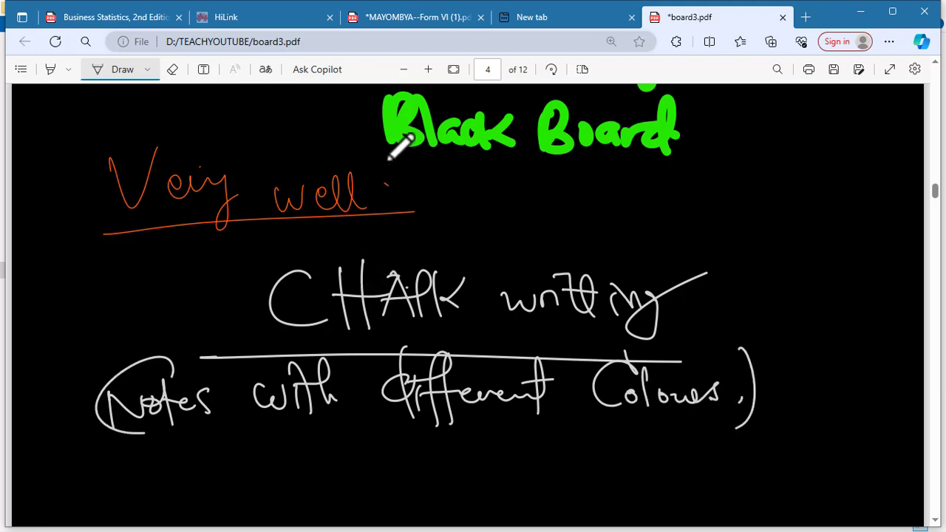
Look over pages 4 and 5 to examine the handwritten notes and the blank board space below them.
{"action": "scroll", "coordinate": [418, 502], "scroll_direction": "down", "scroll_amount": 2}
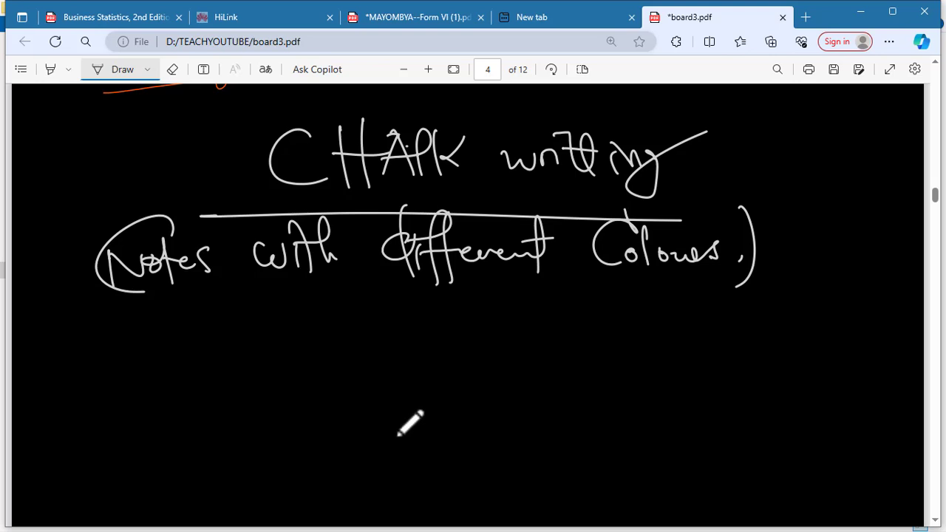
{"action": "scroll", "coordinate": [449, 361], "scroll_direction": "up", "scroll_amount": 1}
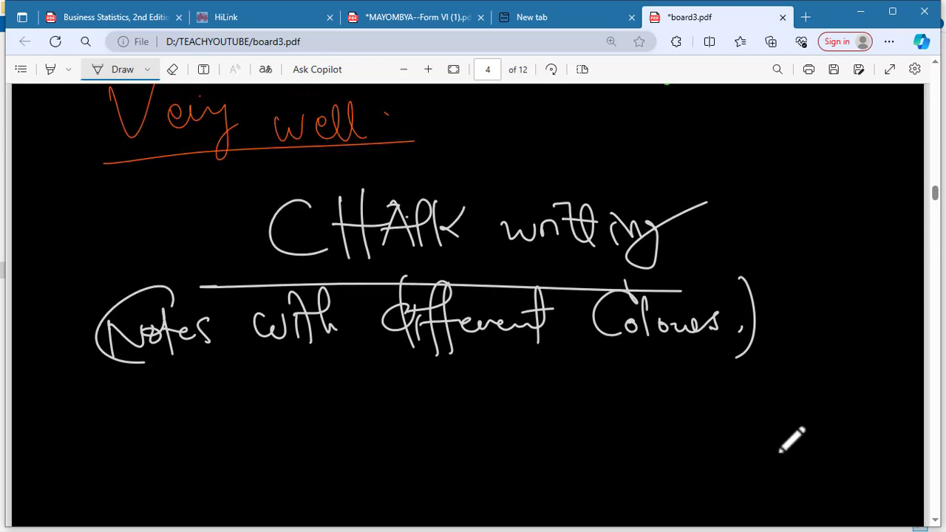
{"action": "scroll", "coordinate": [411, 401], "scroll_direction": "down", "scroll_amount": 8}
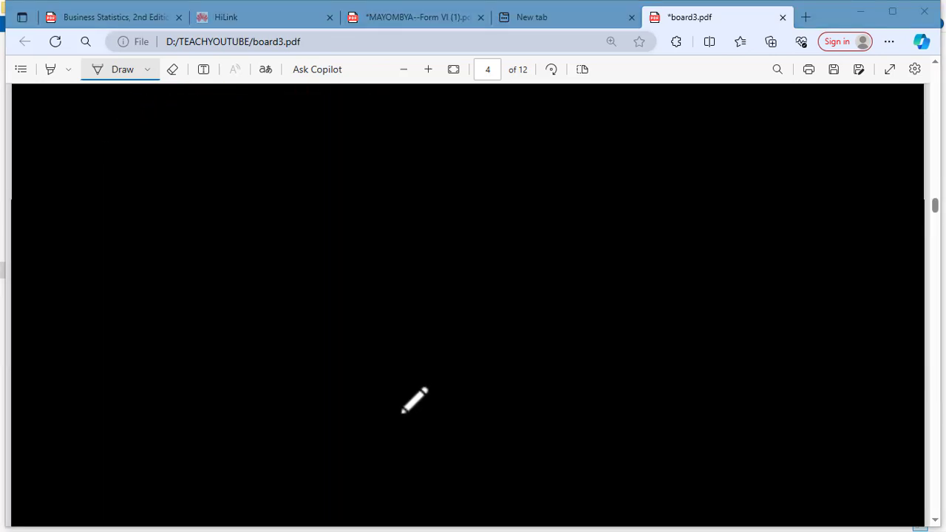
{"action": "scroll", "coordinate": [414, 401], "scroll_direction": "down", "scroll_amount": 5}
{"action": "scroll", "coordinate": [414, 401], "scroll_direction": "up", "scroll_amount": 4}
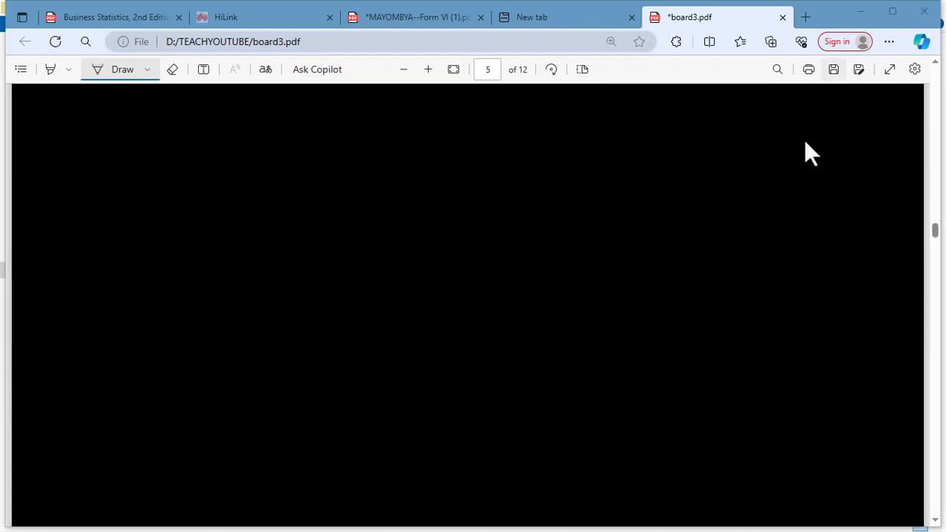
{"action": "scroll", "coordinate": [569, 359], "scroll_direction": "down", "scroll_amount": 5}
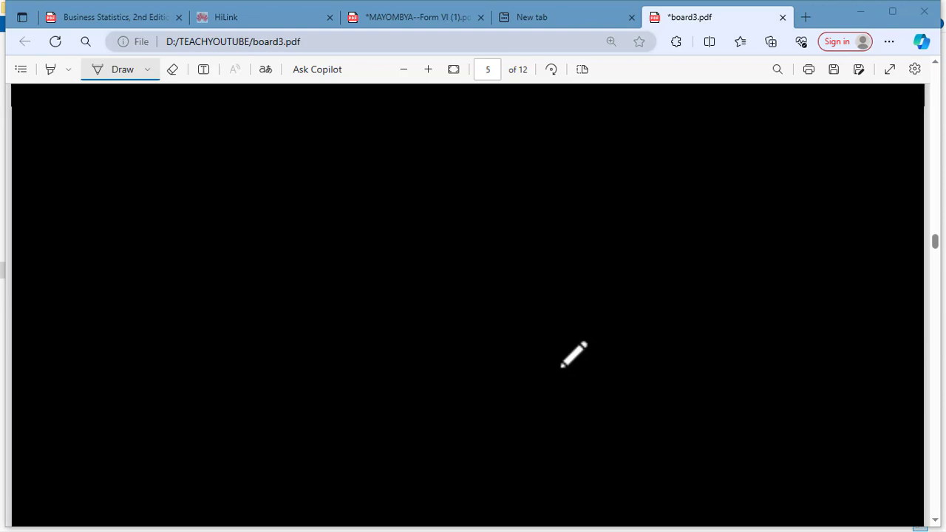
{"action": "scroll", "coordinate": [573, 355], "scroll_direction": "up", "scroll_amount": 10}
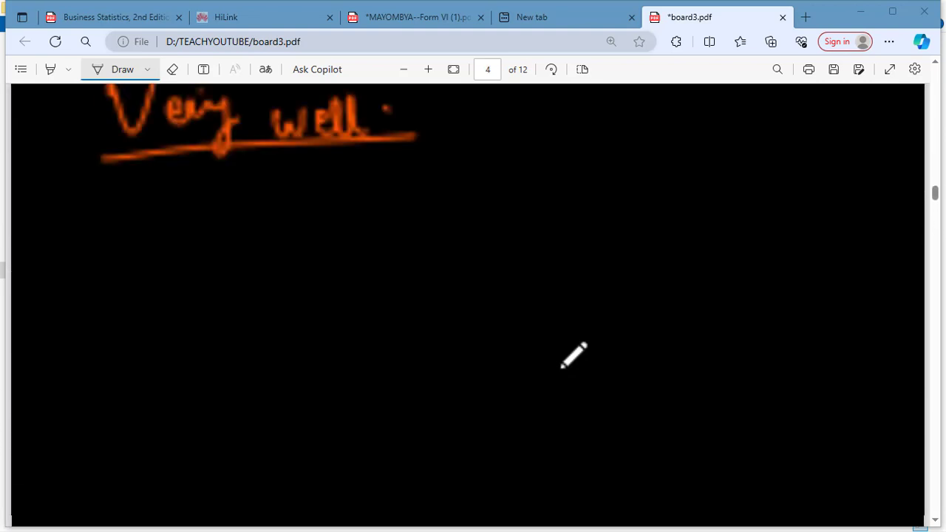
{"action": "scroll", "coordinate": [573, 354], "scroll_direction": "down", "scroll_amount": 8}
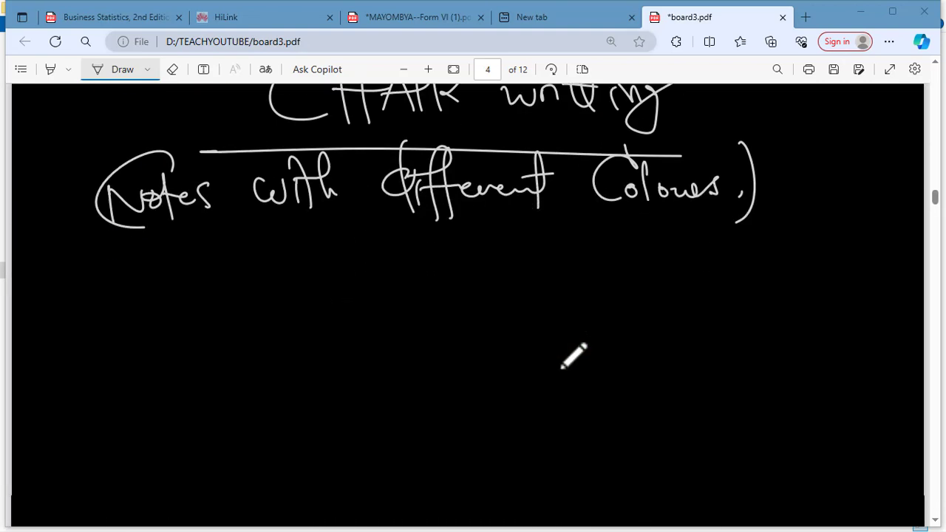
{"action": "scroll", "coordinate": [574, 358], "scroll_direction": "up", "scroll_amount": 3}
{"action": "scroll", "coordinate": [573, 356], "scroll_direction": "down", "scroll_amount": 2}
{"action": "scroll", "coordinate": [573, 356], "scroll_direction": "up", "scroll_amount": 2}
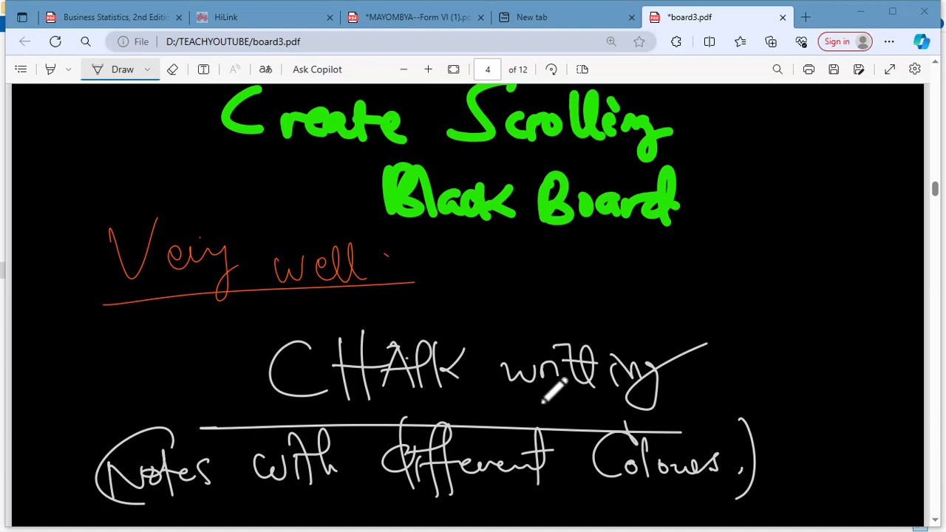
{"action": "scroll", "coordinate": [555, 379], "scroll_direction": "down", "scroll_amount": 4}
{"action": "scroll", "coordinate": [554, 380], "scroll_direction": "up", "scroll_amount": 3}
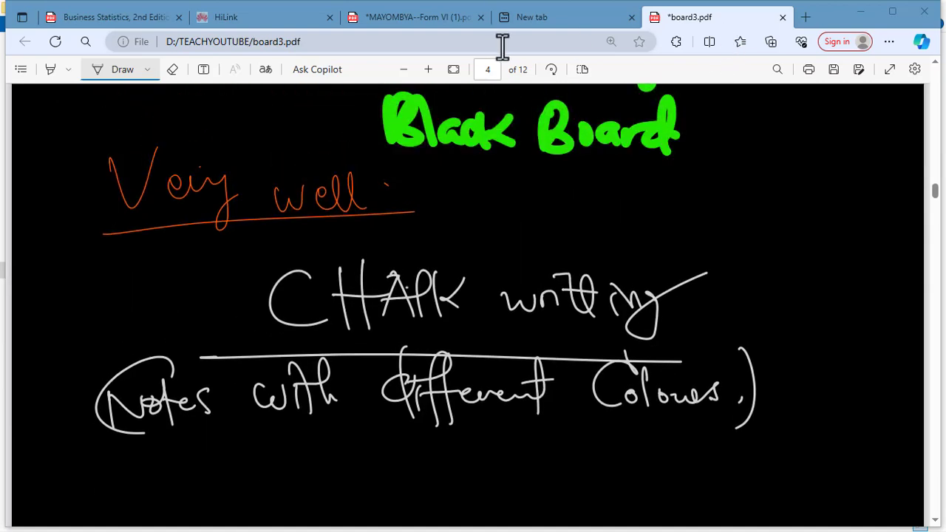
Fit the whole of page 4 in the view to examine its layout, and return to the fit-to-width view.
{"action": "left_click", "coordinate": [454, 69]}
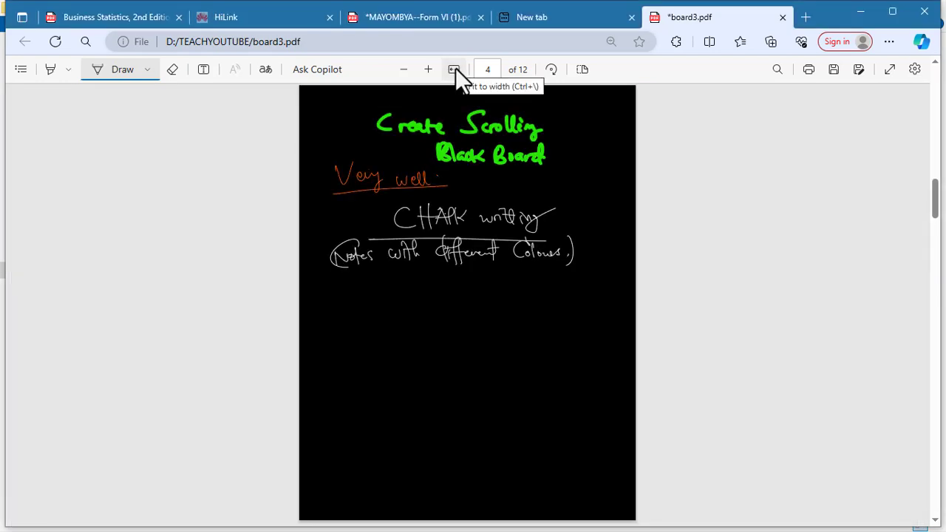
{"action": "left_click", "coordinate": [454, 68]}
{"action": "scroll", "coordinate": [443, 244], "scroll_direction": "down", "scroll_amount": 1}
{"action": "scroll", "coordinate": [455, 235], "scroll_direction": "down", "scroll_amount": 5}
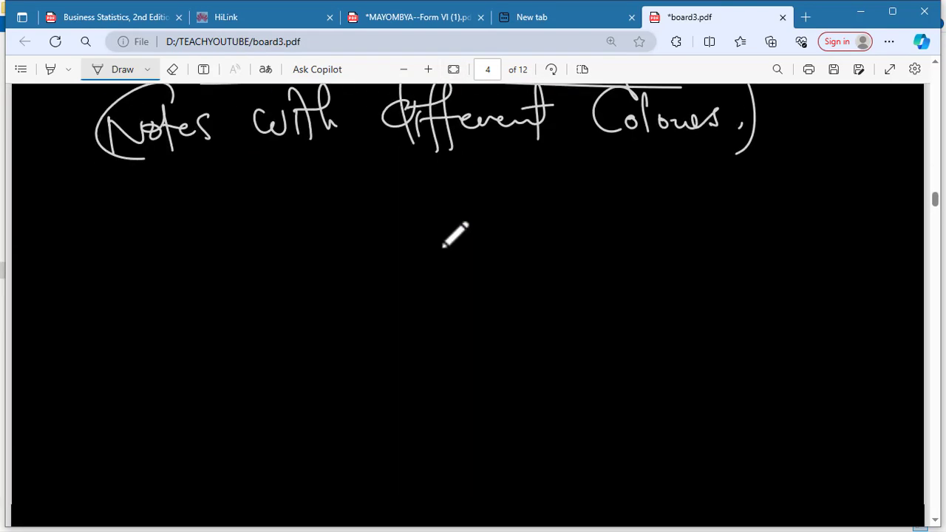
Draw two slanted light grey strokes across and below "Scrolling" in page 4's green heading.
{"action": "scroll", "coordinate": [455, 235], "scroll_direction": "up", "scroll_amount": 6}
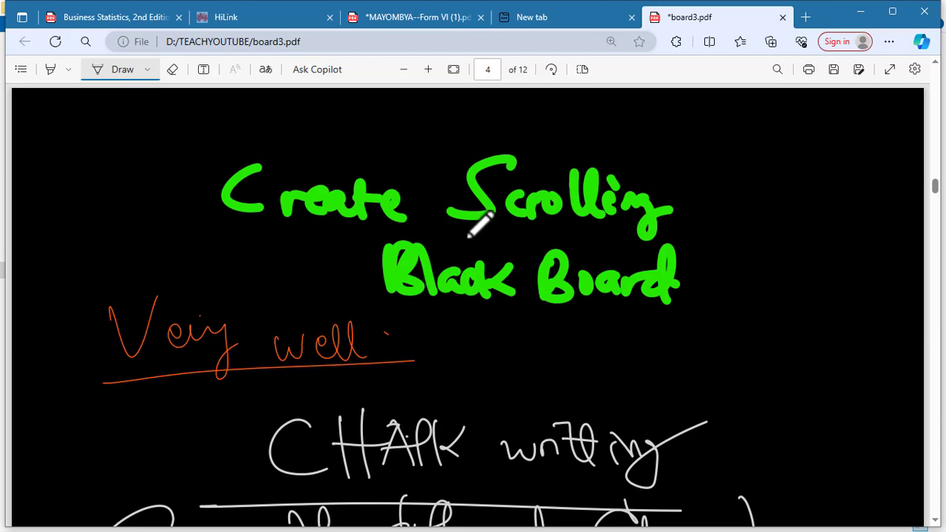
{"action": "scroll", "coordinate": [464, 441], "scroll_direction": "down", "scroll_amount": 5}
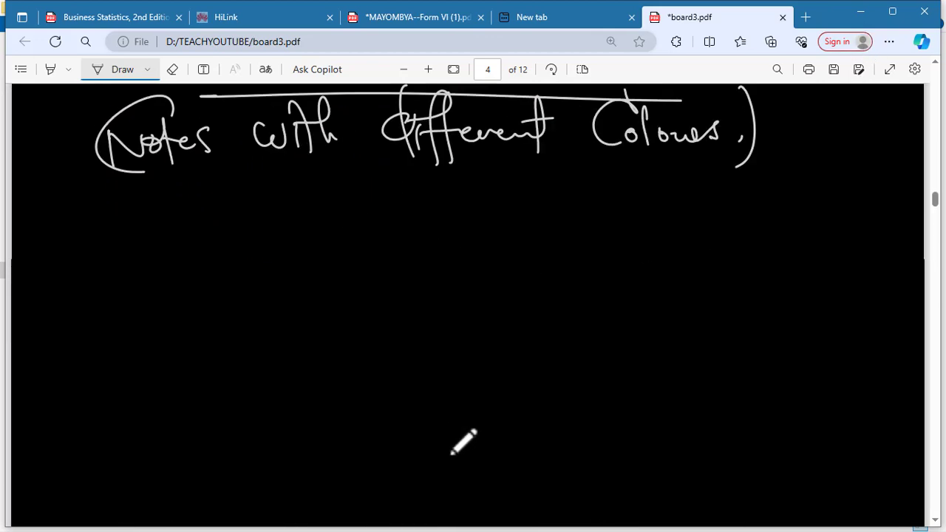
{"action": "scroll", "coordinate": [464, 441], "scroll_direction": "up", "scroll_amount": 4}
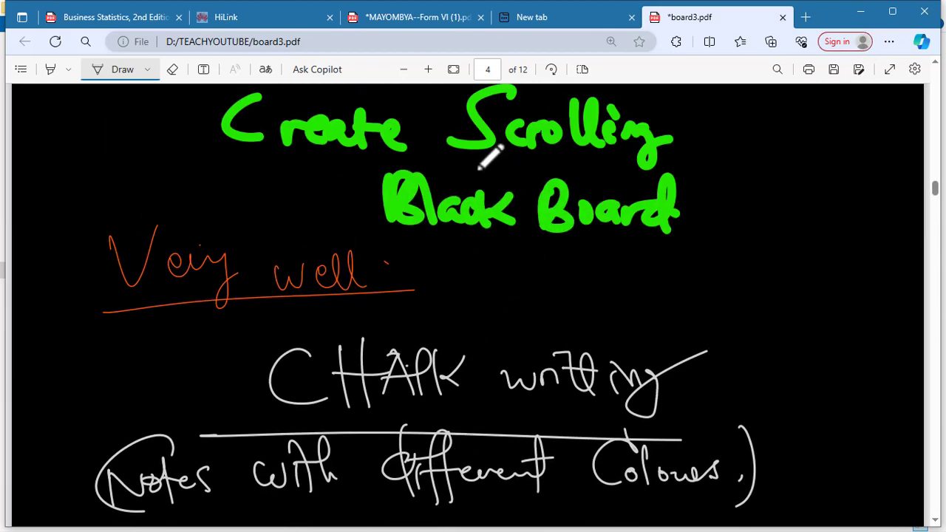
{"action": "left_click_drag", "start_coordinate": [463, 167], "coordinate": [701, 113]}
{"action": "left_click_drag", "start_coordinate": [492, 190], "coordinate": [678, 155]}
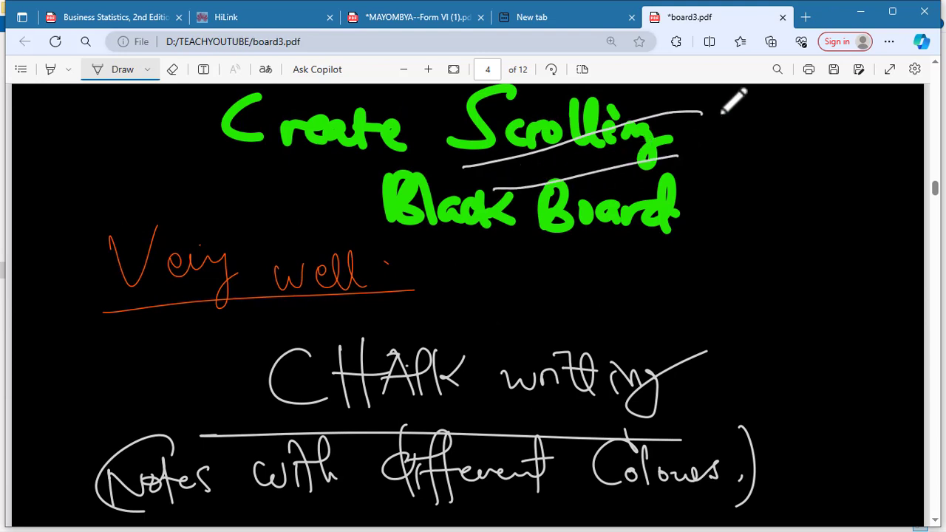
Switch to File Explorer and create a new Microsoft Word document named "board" in the TEACHYOUTUBE folder.
{"action": "left_click", "coordinate": [858, 12]}
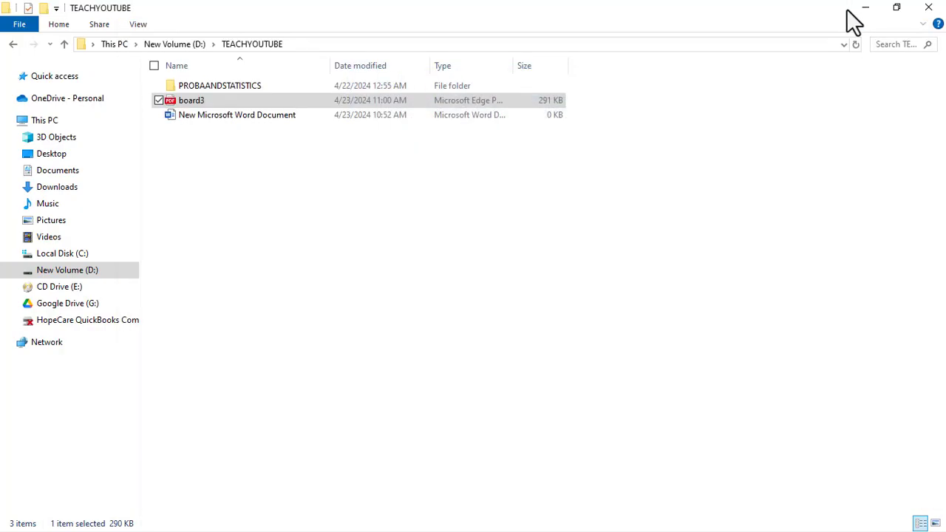
{"action": "left_click", "coordinate": [235, 177]}
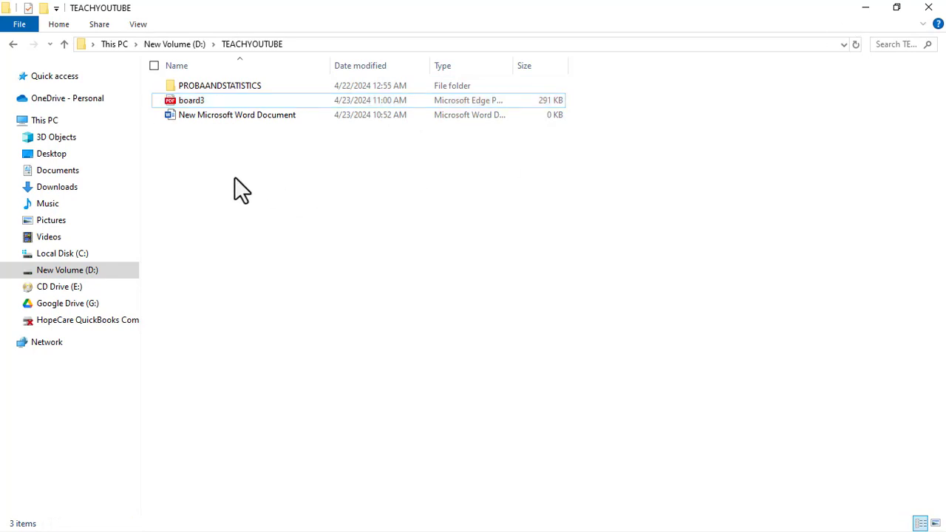
{"action": "right_click", "coordinate": [234, 178]}
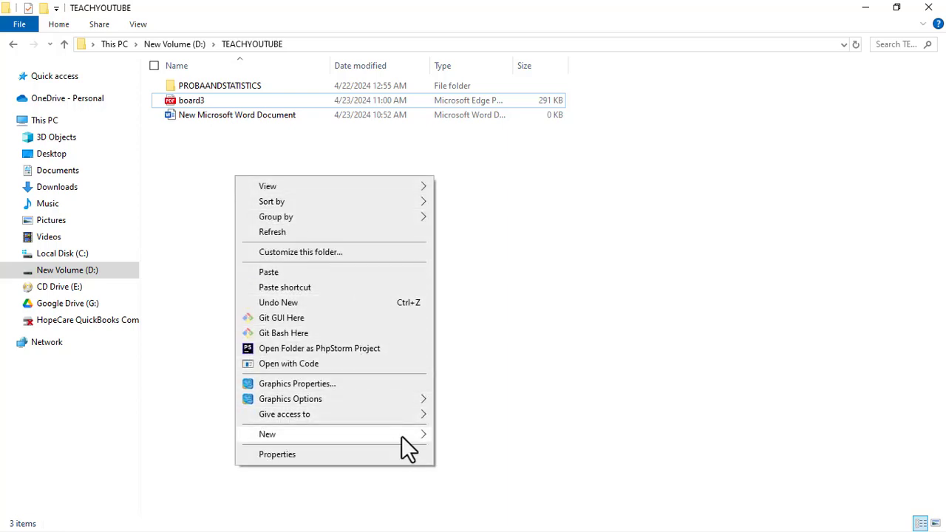
{"action": "mouse_move", "coordinate": [401, 435]}
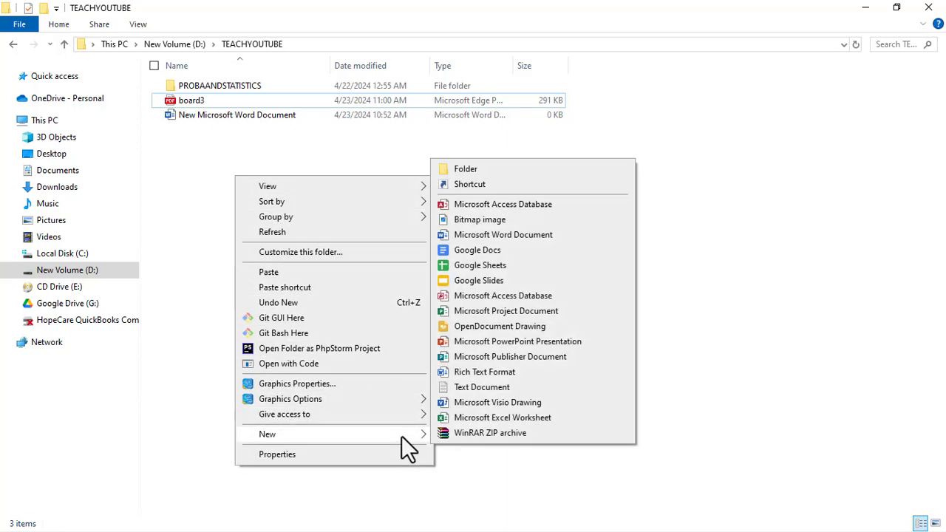
{"action": "left_click", "coordinate": [502, 234]}
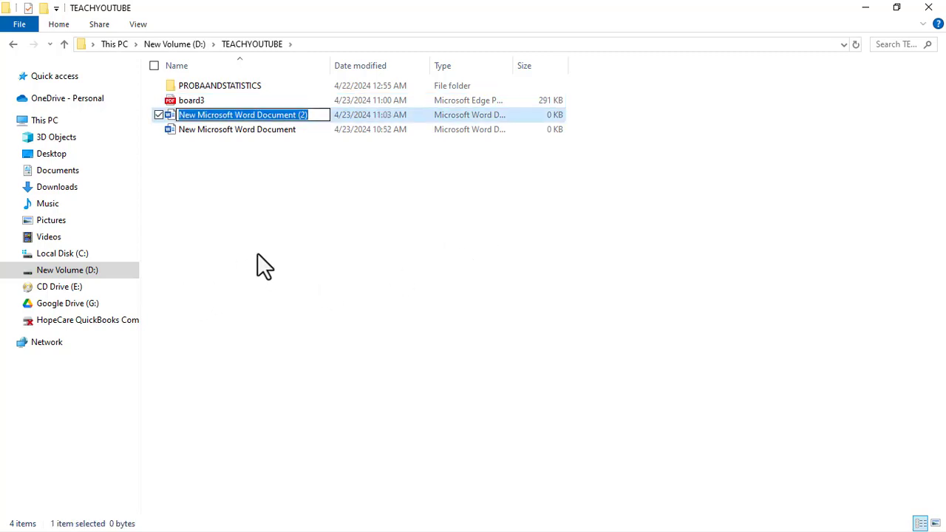
{"action": "type", "text": "board"}
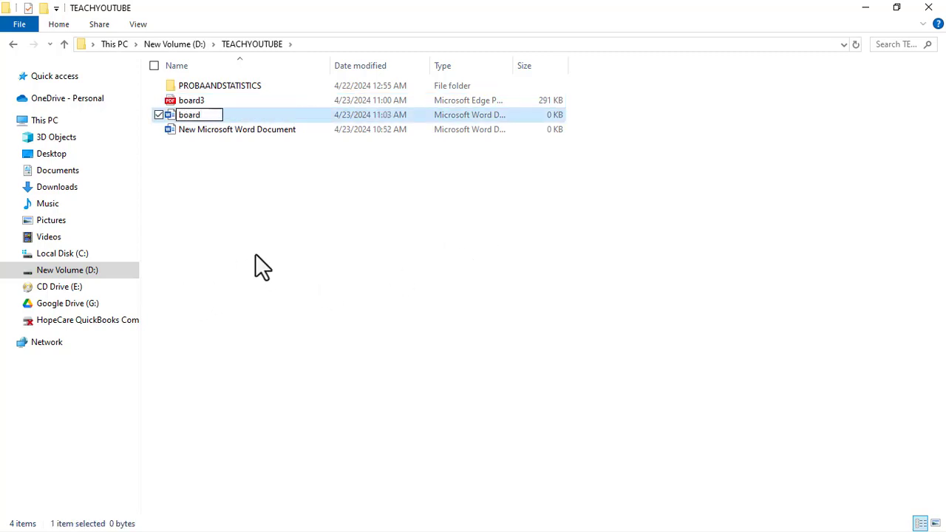
{"action": "left_click", "coordinate": [255, 255]}
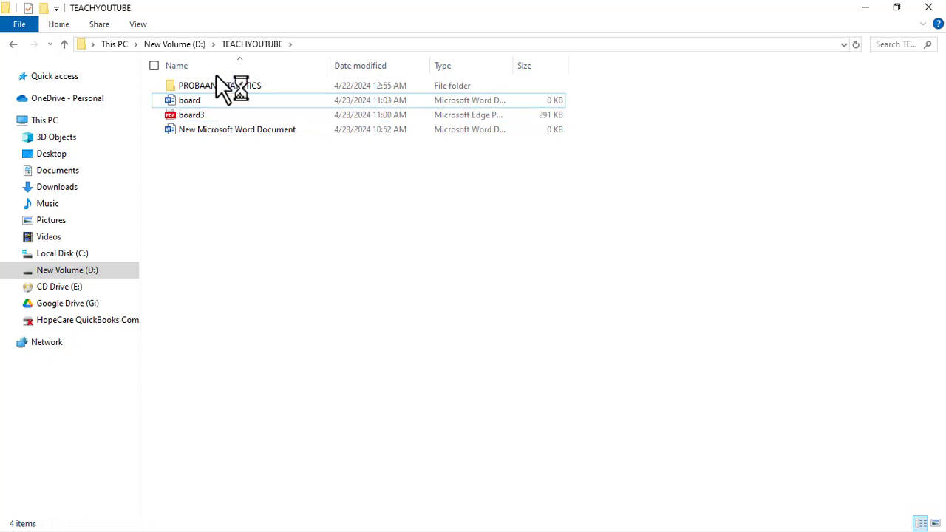
Open the "board" document in Word and view its blank page down to the end.
{"action": "left_click", "coordinate": [204, 99]}
{"action": "double_click", "coordinate": [204, 98]}
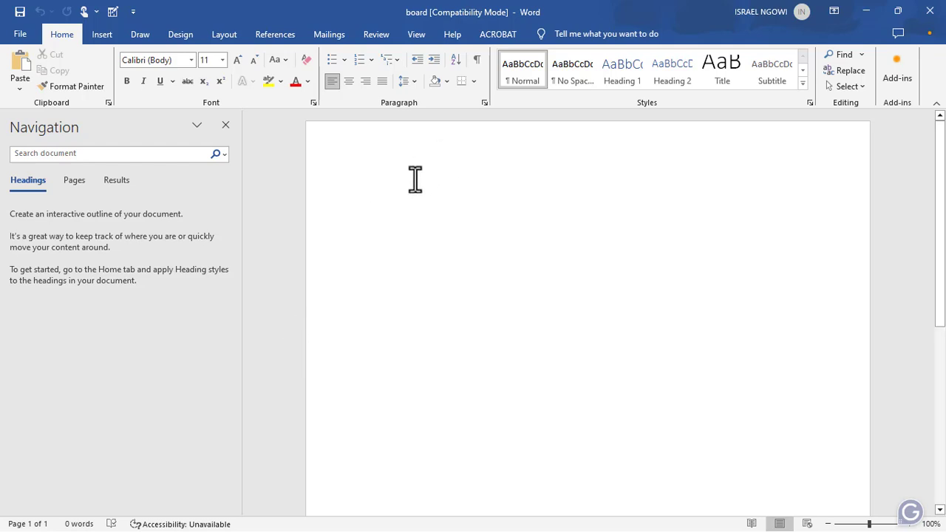
{"action": "scroll", "coordinate": [394, 222], "scroll_direction": "down", "scroll_amount": 5}
{"action": "scroll", "coordinate": [394, 221], "scroll_direction": "up", "scroll_amount": 5}
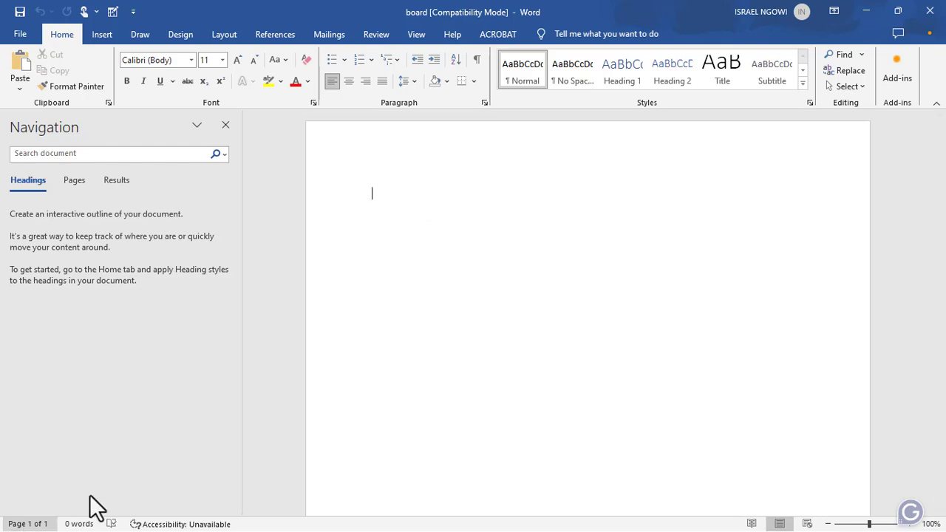
{"action": "scroll", "coordinate": [444, 244], "scroll_direction": "down", "scroll_amount": 3}
{"action": "scroll", "coordinate": [443, 245], "scroll_direction": "down", "scroll_amount": 3}
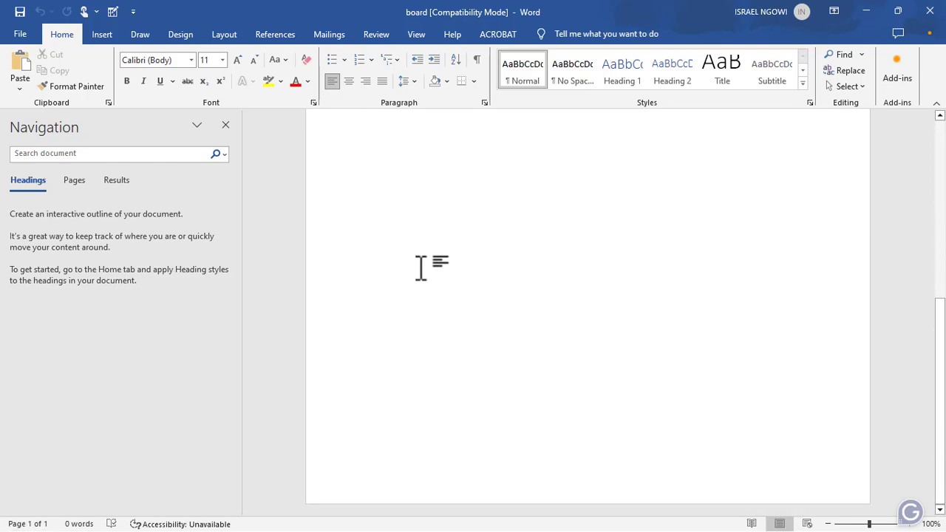
Add empty paragraphs to the blank document until it extends onto a second page.
{"action": "key", "text": "Return"}
{"action": "key", "text": "Return"}
{"action": "key", "text": "Return"}
{"action": "key", "text": "Return"}
{"action": "key", "text": "Return"}
{"action": "key", "text": "Return"}
{"action": "key", "text": "Return"}
{"action": "key", "text": "Return"}
{"action": "key", "text": "Return"}
{"action": "key", "text": "Return"}
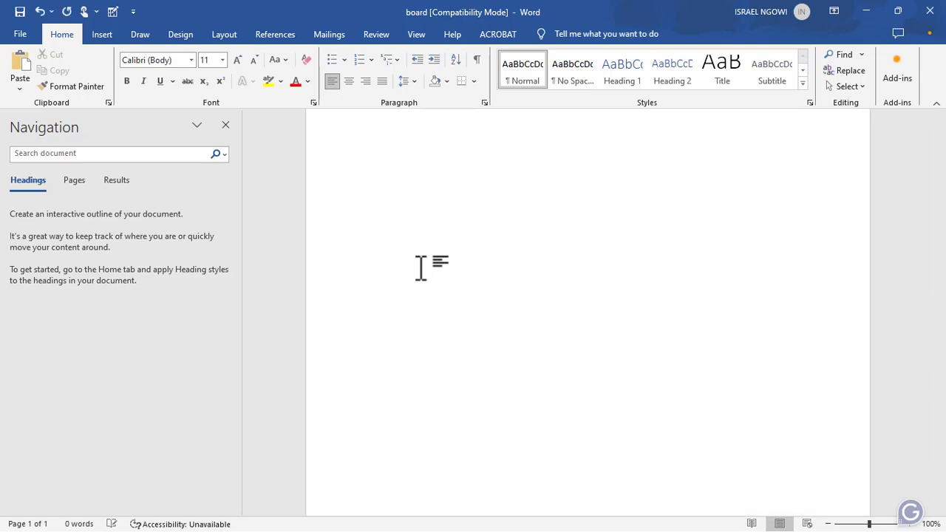
{"action": "scroll", "coordinate": [421, 268], "scroll_direction": "down", "scroll_amount": 4}
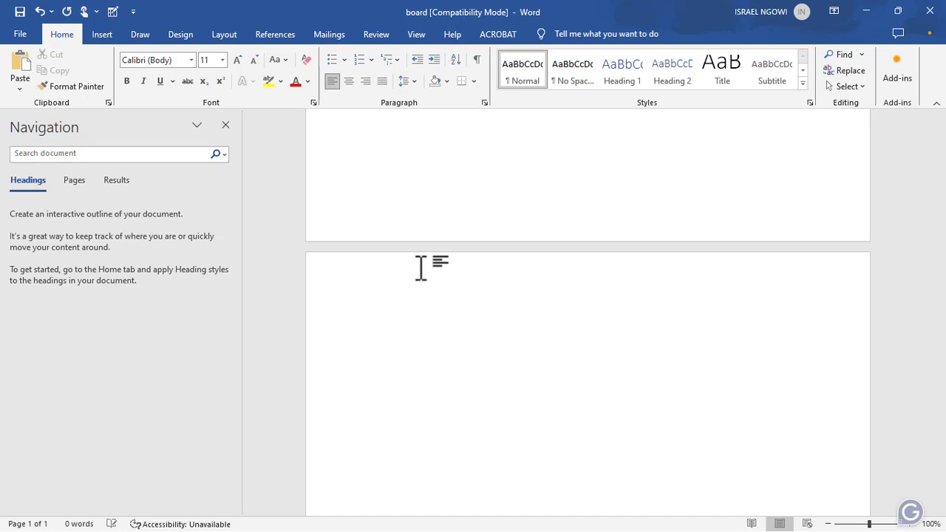
Add more empty paragraphs until the blank document extends to six pages.
{"action": "scroll", "coordinate": [420, 268], "scroll_direction": "down", "scroll_amount": 3}
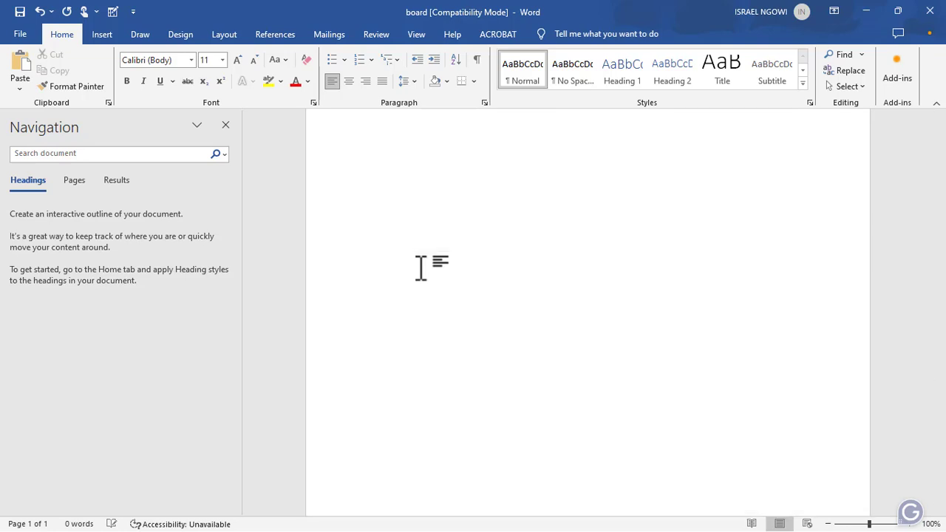
{"action": "key", "text": "Return"}
{"action": "key", "text": "Return"}
{"action": "key", "text": "Return"}
{"action": "key", "text": "Return"}
{"action": "key", "text": "Return"}
{"action": "key", "text": "Return"}
{"action": "key", "text": "Return"}
{"action": "key", "text": "Return"}
{"action": "key", "text": "Return"}
{"action": "key", "text": "Return"}
{"action": "key", "text": "Return"}
{"action": "key", "text": "Return"}
{"action": "key", "text": "Return"}
{"action": "key", "text": "Return"}
{"action": "key", "text": "Return"}
{"action": "key", "text": "Return"}
{"action": "key", "text": "Return"}
{"action": "key", "text": "Return"}
{"action": "key", "text": "Return"}
{"action": "key", "text": "Return"}
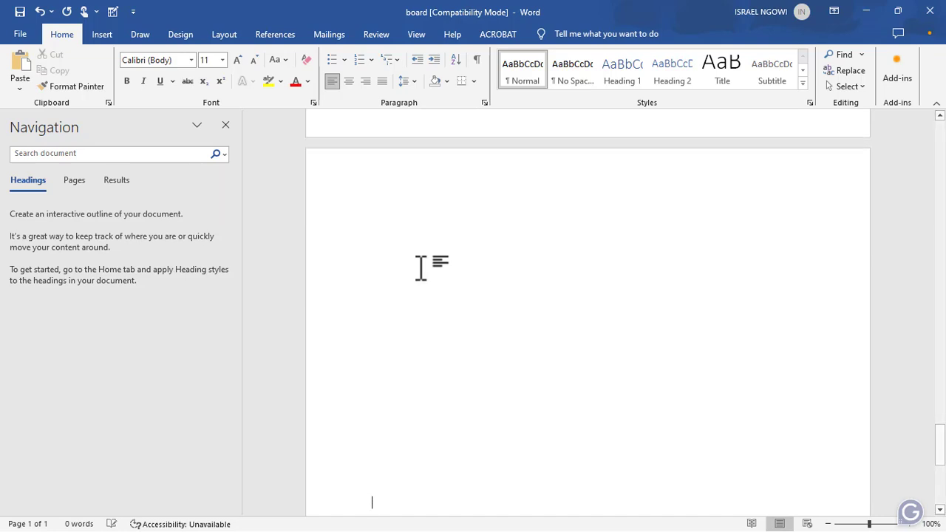
{"action": "key", "text": "Return"}
{"action": "key", "text": "Return"}
{"action": "key", "text": "Return"}
{"action": "key", "text": "Return"}
{"action": "key", "text": "Return"}
{"action": "key", "text": "Return"}
{"action": "key", "text": "Return"}
{"action": "key", "text": "Return"}
{"action": "key", "text": "Return"}
{"action": "key", "text": "Return"}
{"action": "key", "text": "Return"}
{"action": "key", "text": "Return"}
{"action": "key", "text": "Return"}
{"action": "key", "text": "Return"}
{"action": "key", "text": "Return"}
{"action": "key", "text": "Return"}
{"action": "key", "text": "Return"}
{"action": "key", "text": "Return"}
{"action": "key", "text": "Return"}
{"action": "key", "text": "Return"}
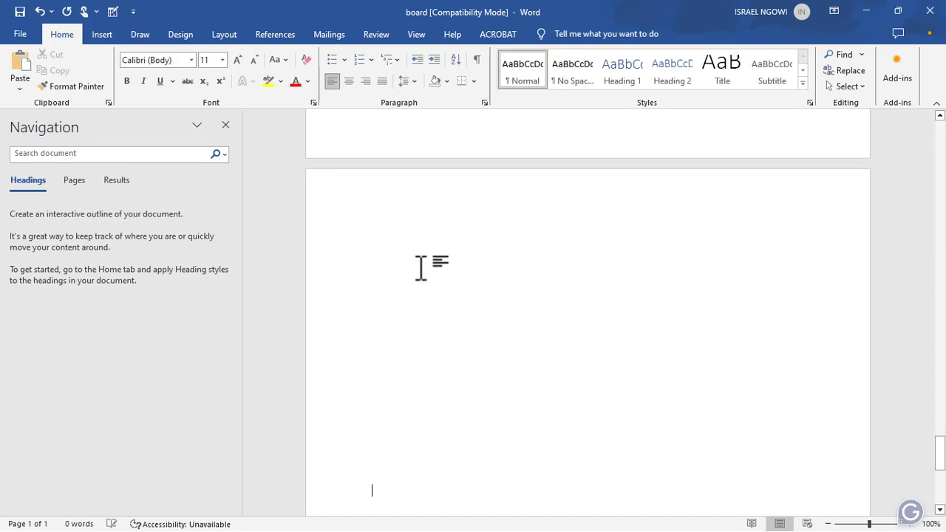
{"action": "key", "text": "Return"}
{"action": "key", "text": "Return"}
{"action": "key", "text": "Return"}
{"action": "key", "text": "Return"}
{"action": "key", "text": "Return"}
{"action": "key", "text": "Return"}
{"action": "key", "text": "Return"}
{"action": "key", "text": "Return"}
{"action": "key", "text": "Return"}
{"action": "key", "text": "Return"}
{"action": "key", "text": "Return"}
{"action": "key", "text": "Return"}
{"action": "key", "text": "Return"}
{"action": "key", "text": "Return"}
{"action": "key", "text": "Return"}
{"action": "key", "text": "Return"}
{"action": "key", "text": "Return"}
{"action": "key", "text": "Return"}
{"action": "key", "text": "Return"}
{"action": "key", "text": "Return"}
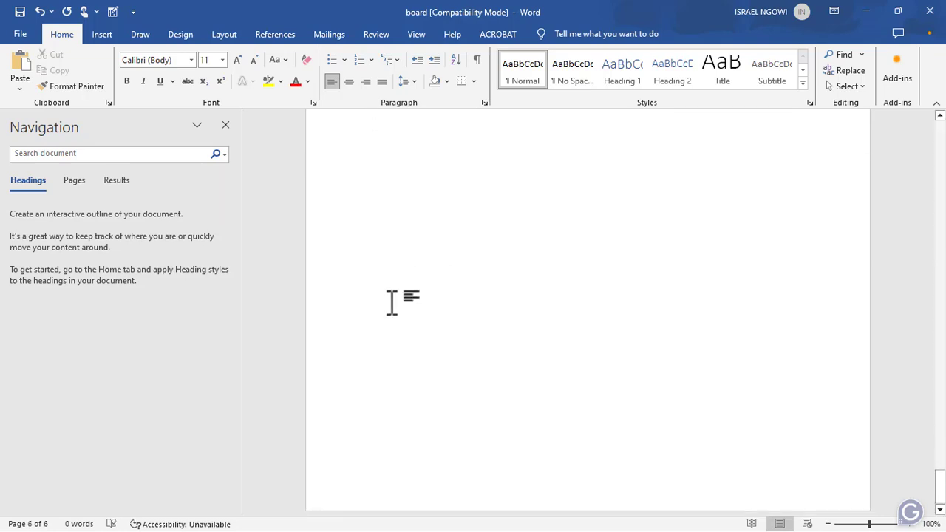
Look through the blank pages from the end of the document back to the first page.
{"action": "scroll", "coordinate": [391, 303], "scroll_direction": "down", "scroll_amount": 1}
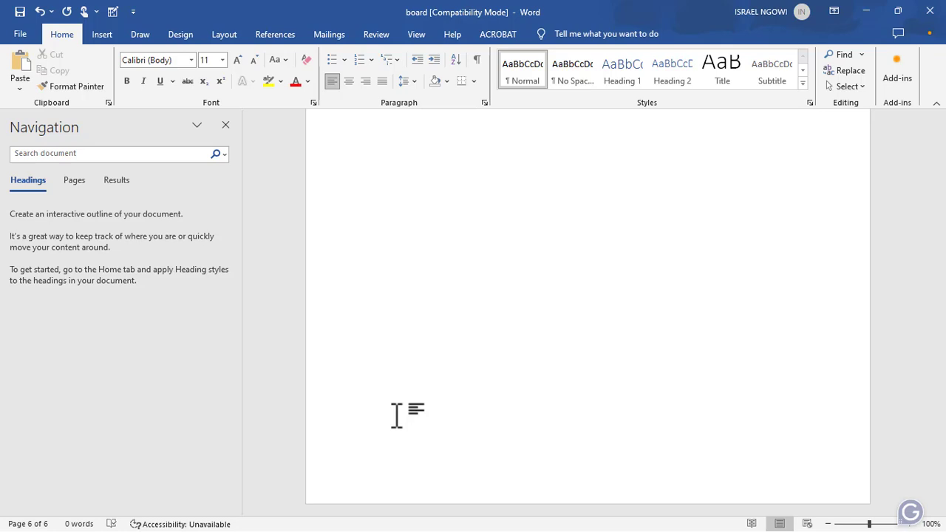
{"action": "scroll", "coordinate": [424, 385], "scroll_direction": "up", "scroll_amount": 14}
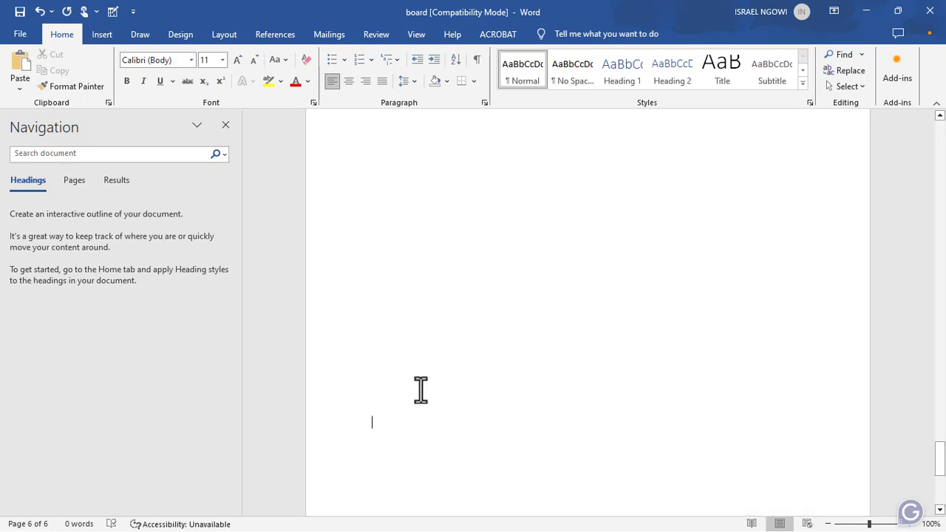
{"action": "scroll", "coordinate": [419, 390], "scroll_direction": "up", "scroll_amount": 15}
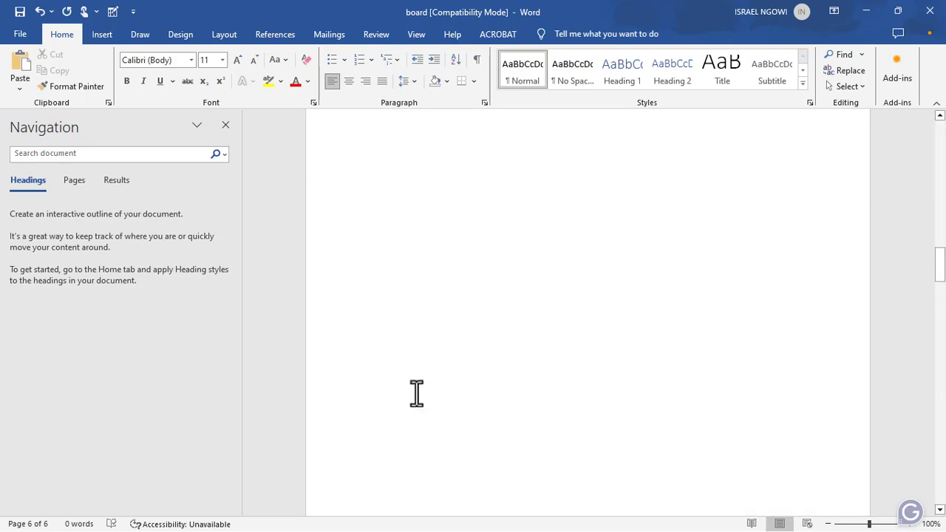
{"action": "scroll", "coordinate": [416, 393], "scroll_direction": "up", "scroll_amount": 8}
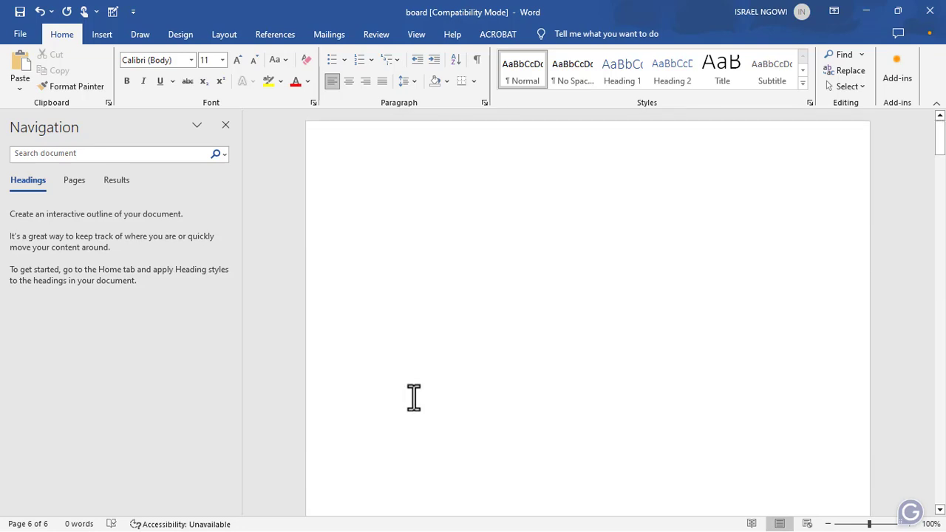
{"action": "scroll", "coordinate": [414, 391], "scroll_direction": "down", "scroll_amount": 4}
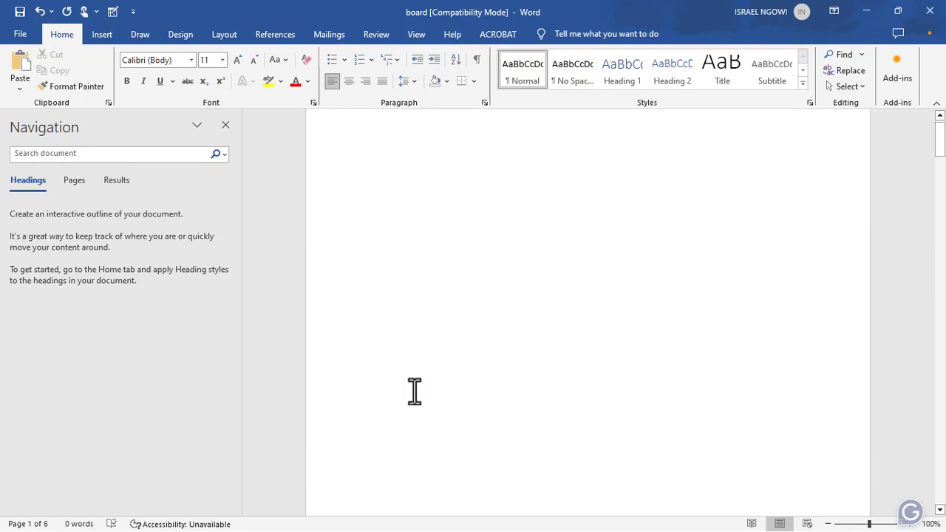
{"action": "scroll", "coordinate": [414, 391], "scroll_direction": "up", "scroll_amount": 2}
{"action": "scroll", "coordinate": [414, 390], "scroll_direction": "up", "scroll_amount": 1}
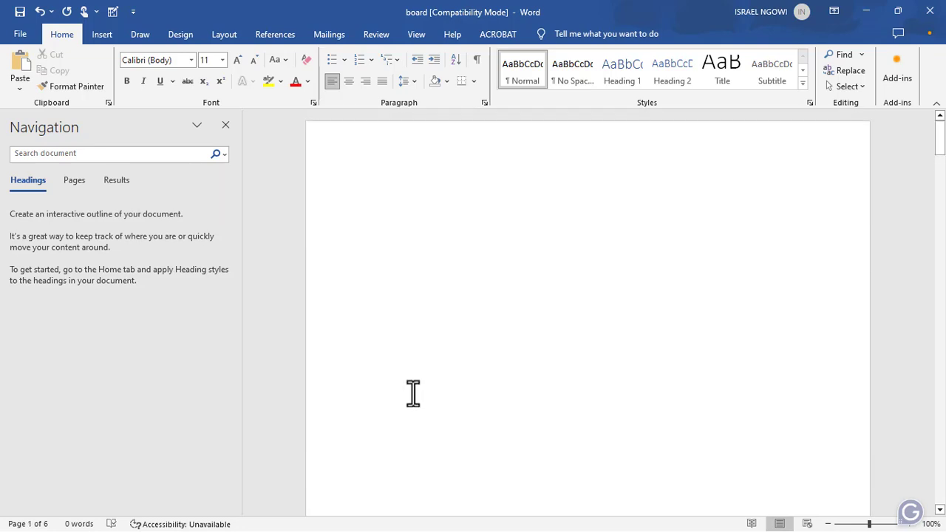
{"action": "left_click", "coordinate": [594, 31]}
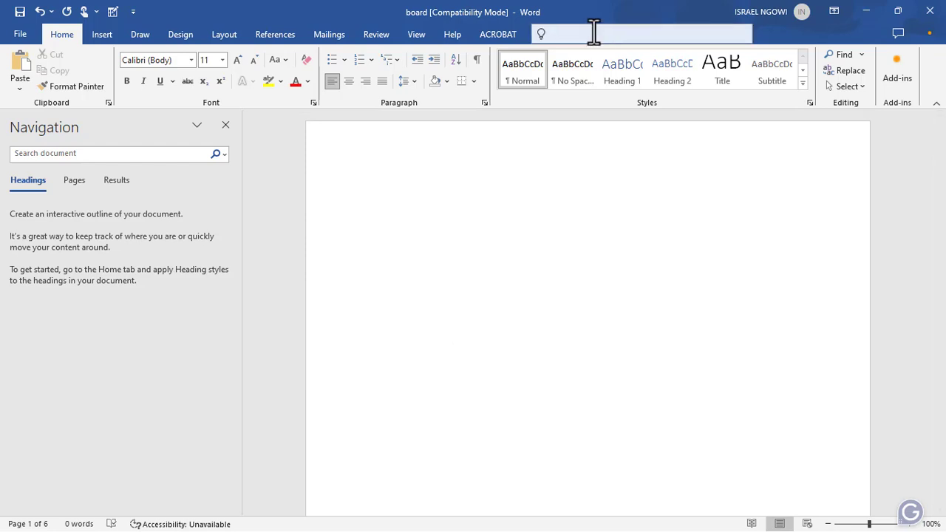
{"action": "left_click", "coordinate": [482, 320]}
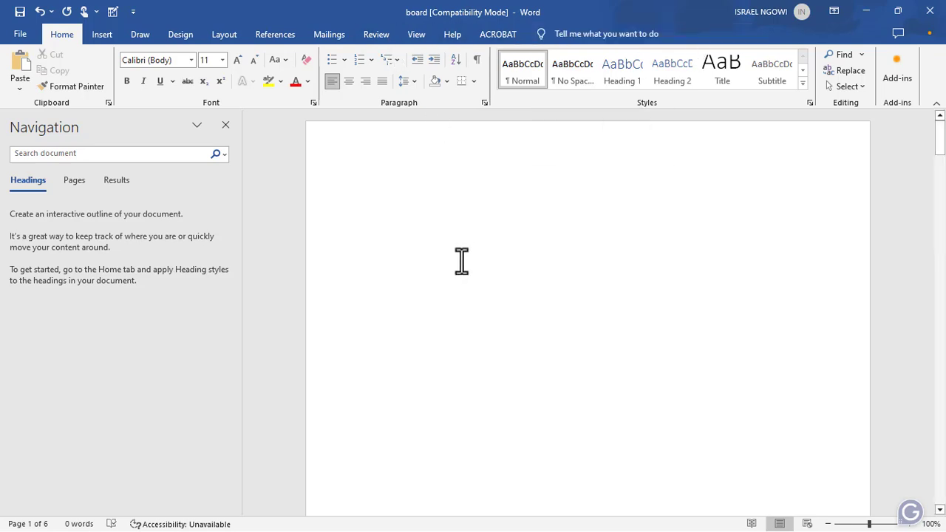
{"action": "left_click", "coordinate": [576, 34]}
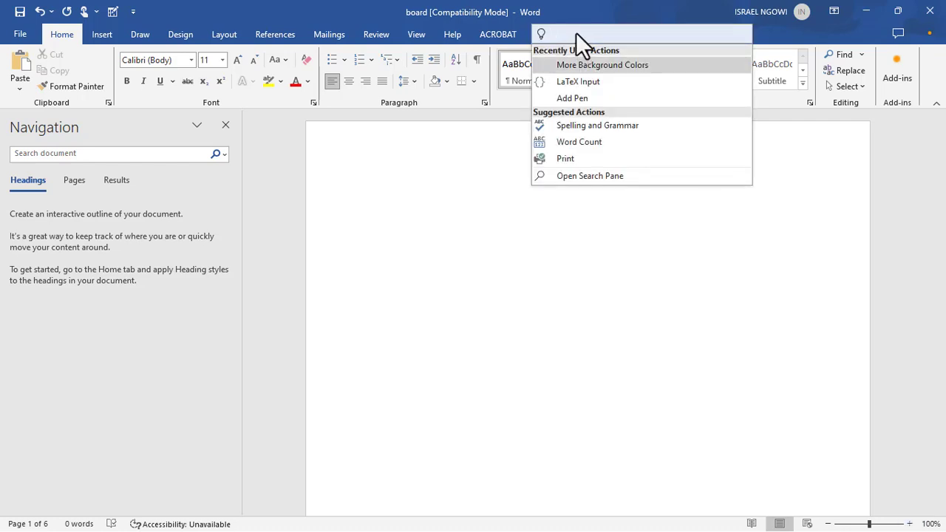
{"action": "left_click", "coordinate": [497, 252]}
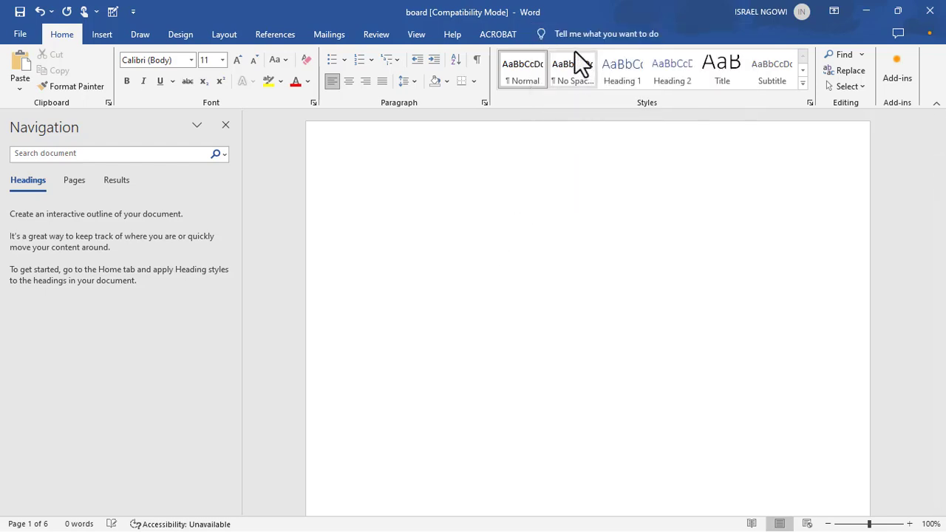
{"action": "left_click", "coordinate": [663, 34]}
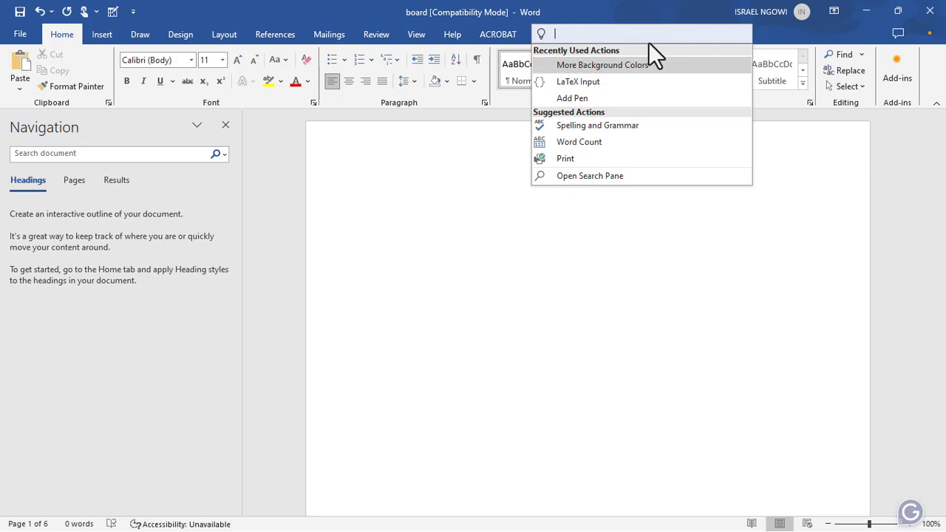
{"action": "left_click", "coordinate": [560, 30]}
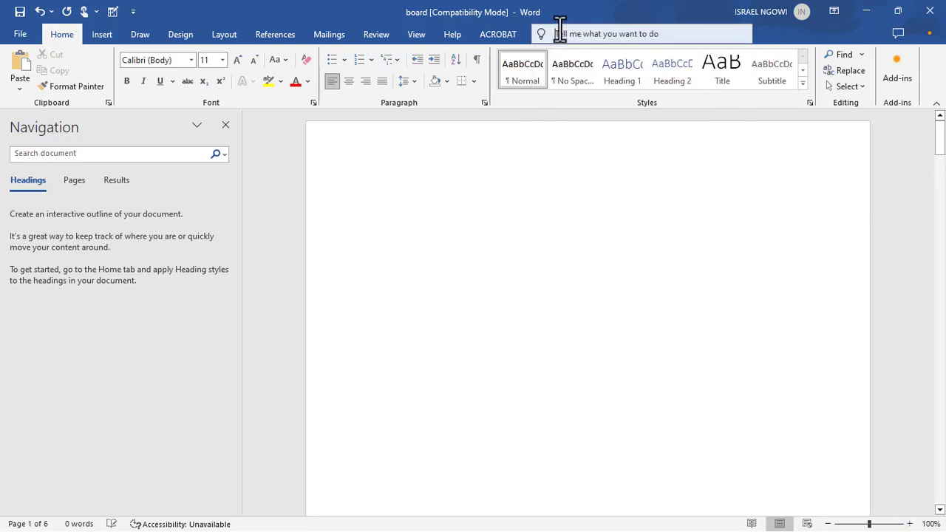
Search the available commands for "back" and open More Background Colors.
{"action": "left_click", "coordinate": [559, 33]}
{"action": "type", "text": "bl"}
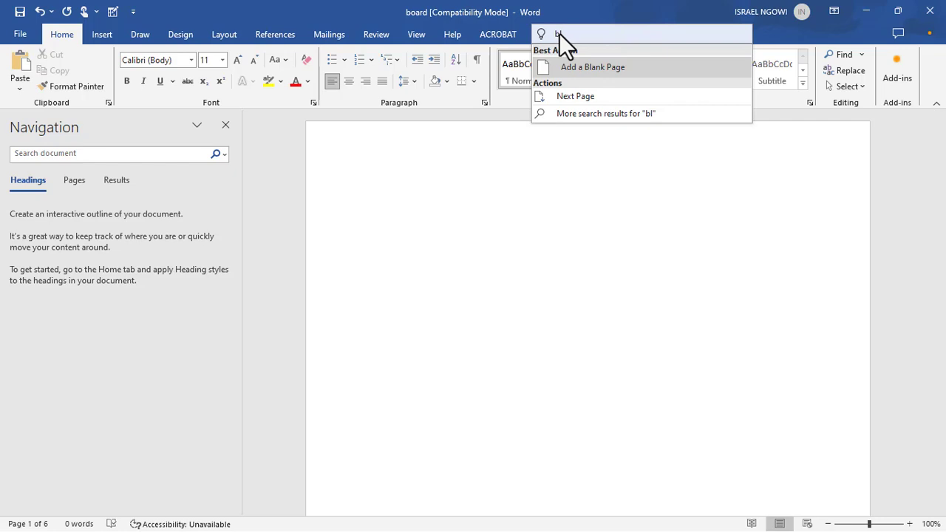
{"action": "key", "text": "BackSpace"}
{"action": "key", "text": "BackSpace"}
{"action": "type", "text": "back"}
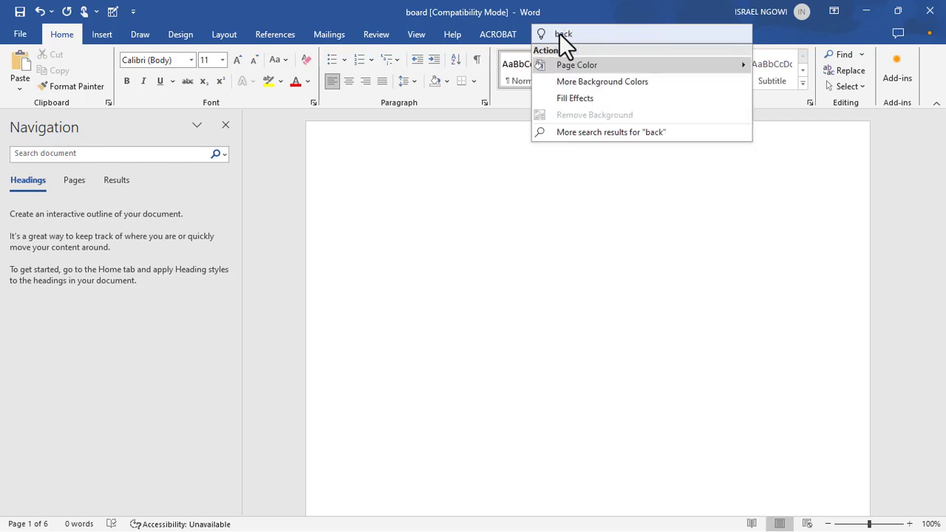
{"action": "left_click", "coordinate": [589, 84]}
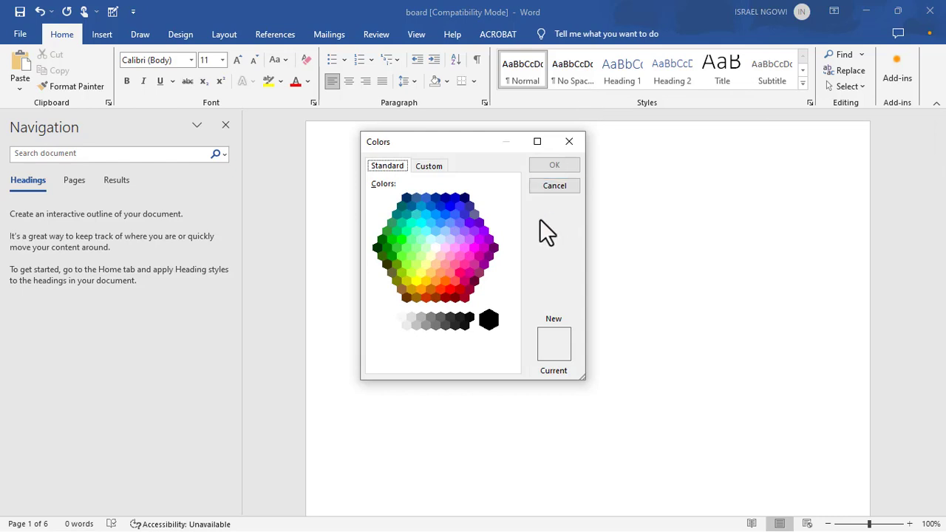
Set the page background to black from the standard colors.
{"action": "left_click_drag", "start_coordinate": [466, 142], "coordinate": [558, 136]}
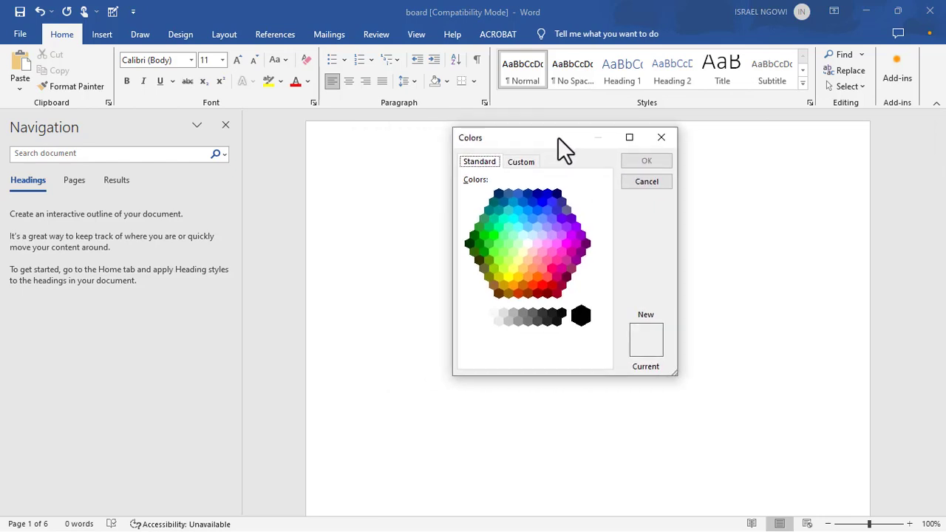
{"action": "left_click", "coordinate": [581, 317]}
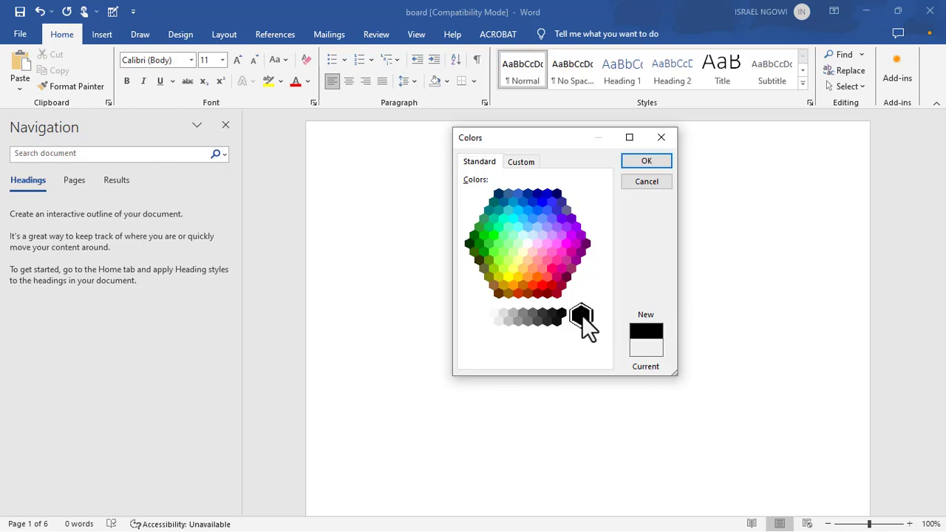
{"action": "left_click", "coordinate": [641, 154]}
Save the black document as a PDF named "board" in the TEACHYOUTUBE folder.
{"action": "scroll", "coordinate": [576, 323], "scroll_direction": "down", "scroll_amount": 15}
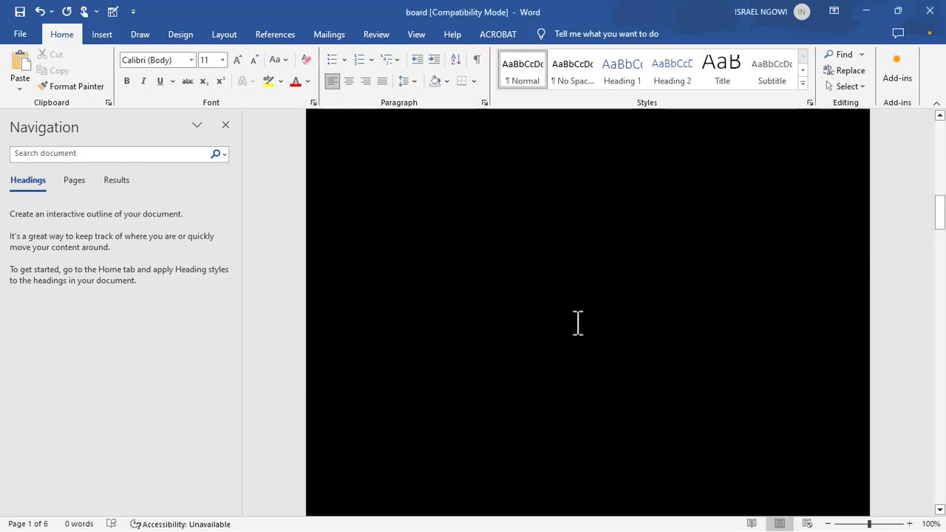
{"action": "scroll", "coordinate": [577, 322], "scroll_direction": "down", "scroll_amount": 5}
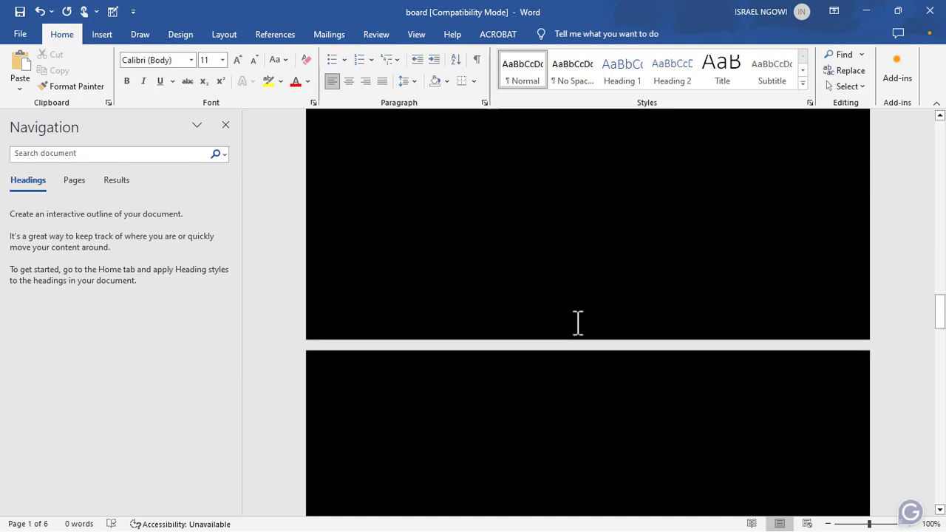
{"action": "scroll", "coordinate": [577, 323], "scroll_direction": "up", "scroll_amount": 15}
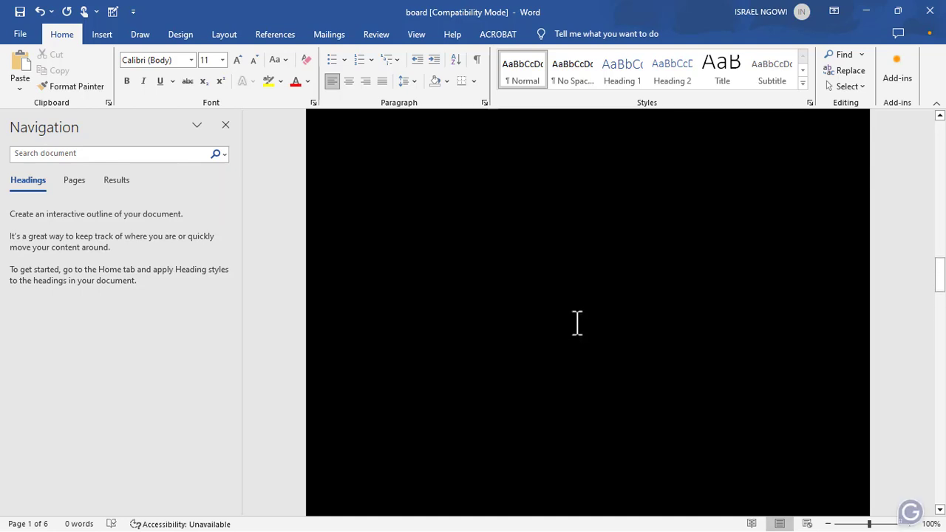
{"action": "scroll", "coordinate": [574, 326], "scroll_direction": "up", "scroll_amount": 5}
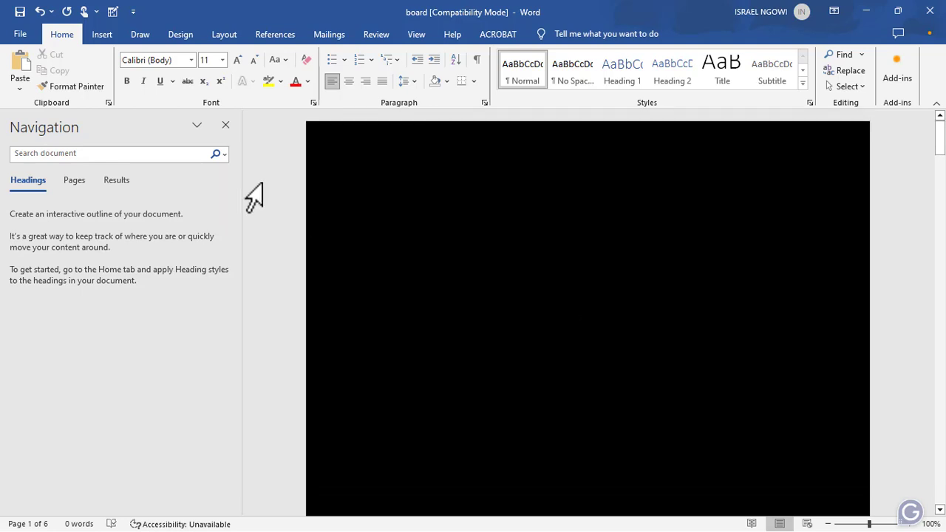
{"action": "left_click", "coordinate": [21, 35]}
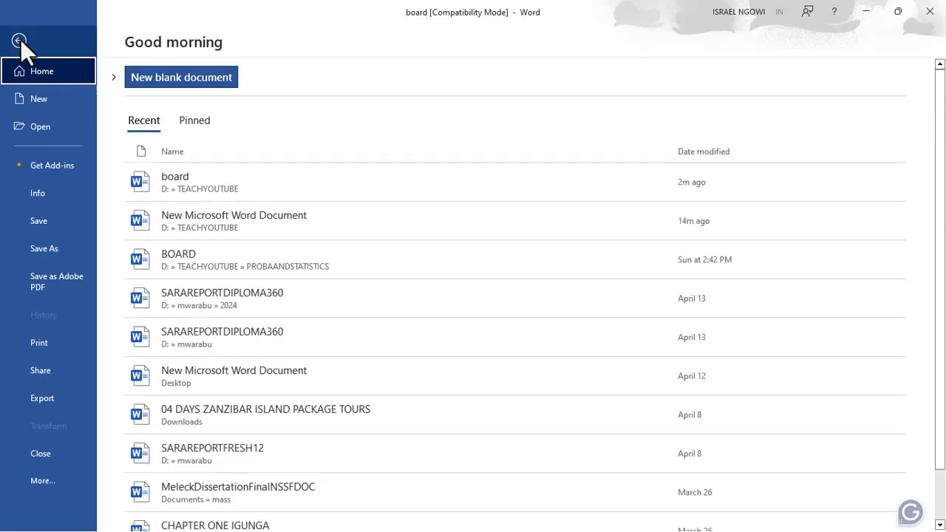
{"action": "left_click", "coordinate": [43, 247]}
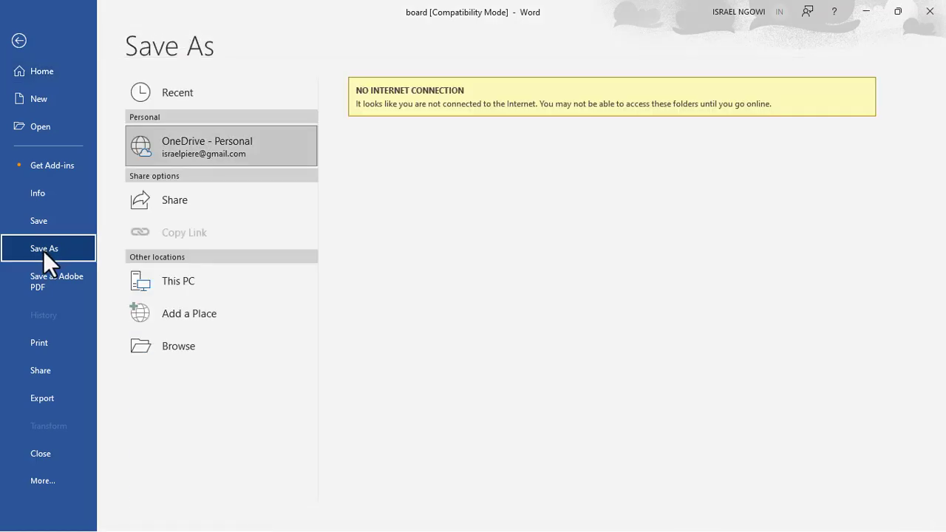
{"action": "left_click", "coordinate": [137, 349]}
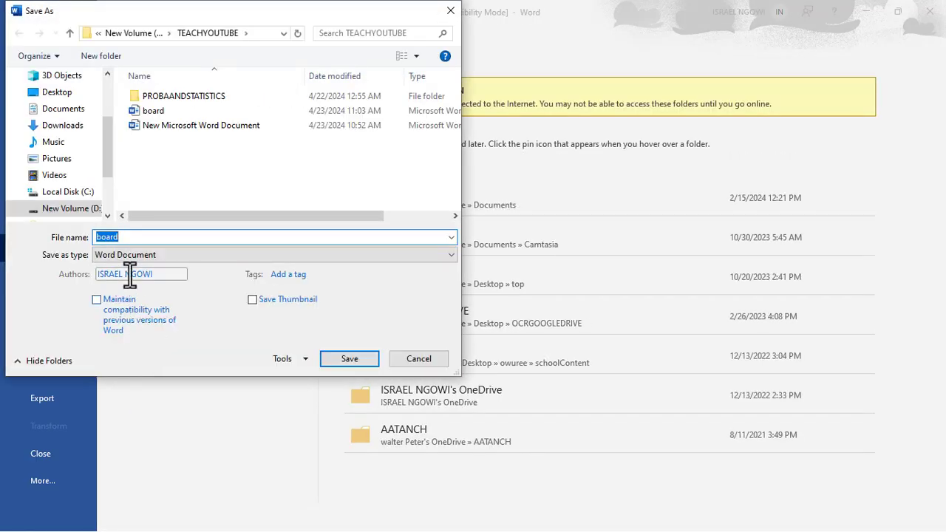
{"action": "left_click", "coordinate": [134, 260]}
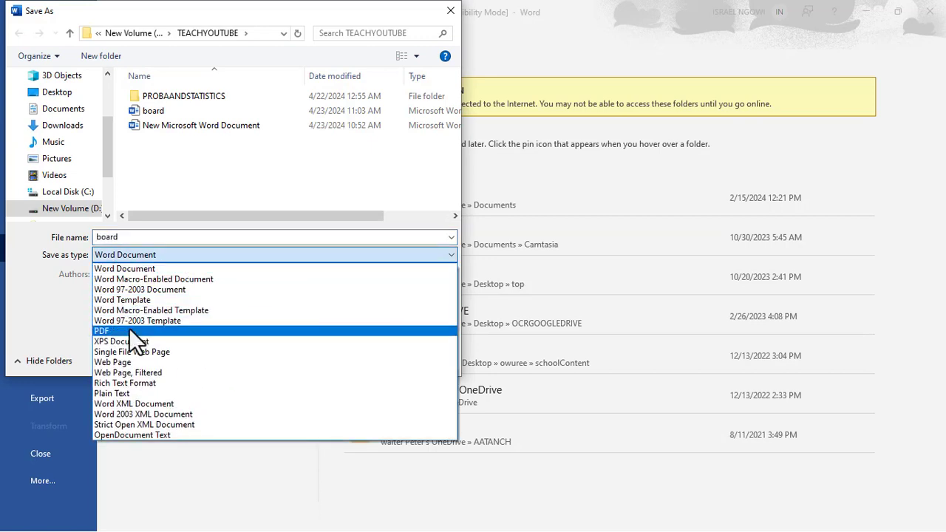
{"action": "left_click", "coordinate": [128, 329]}
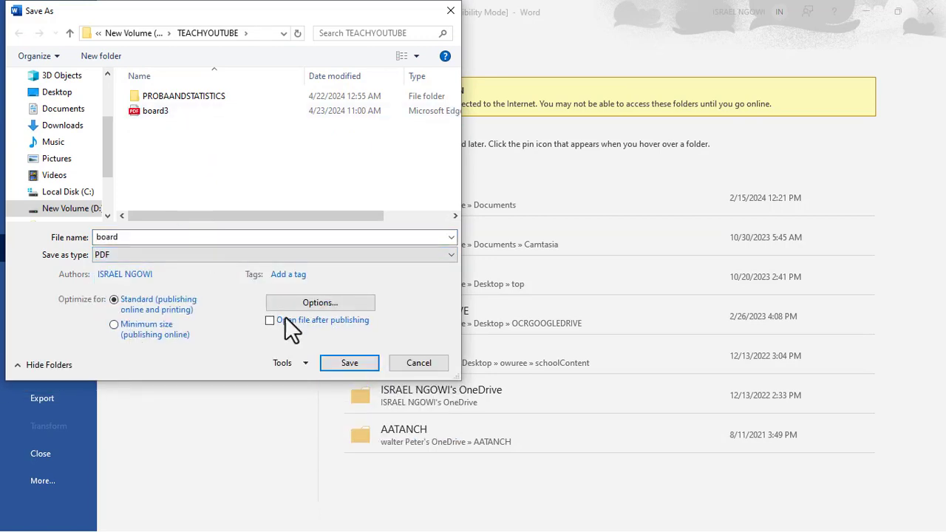
{"action": "left_click", "coordinate": [350, 361]}
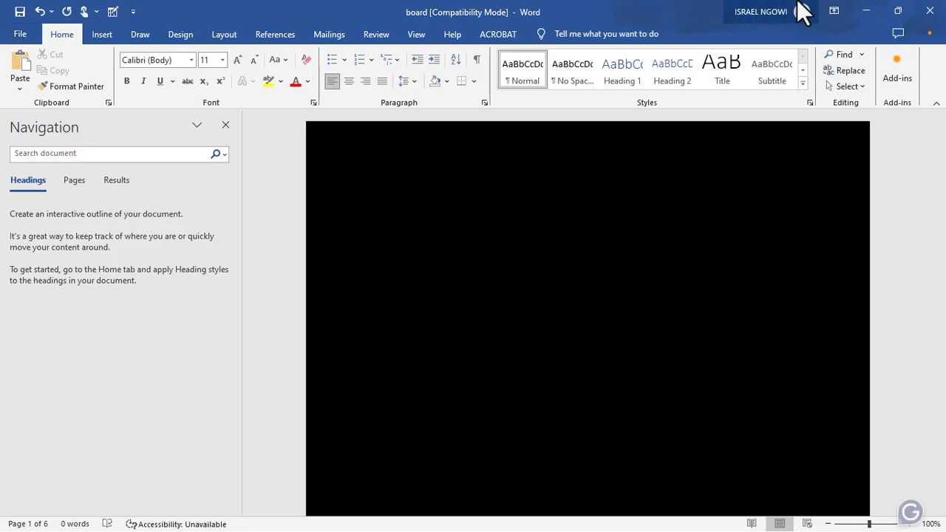
Shrink the two Word windows and File Explorer out of full screen and switch to board3.pdf in Microsoft Edge.
{"action": "left_click", "coordinate": [896, 12]}
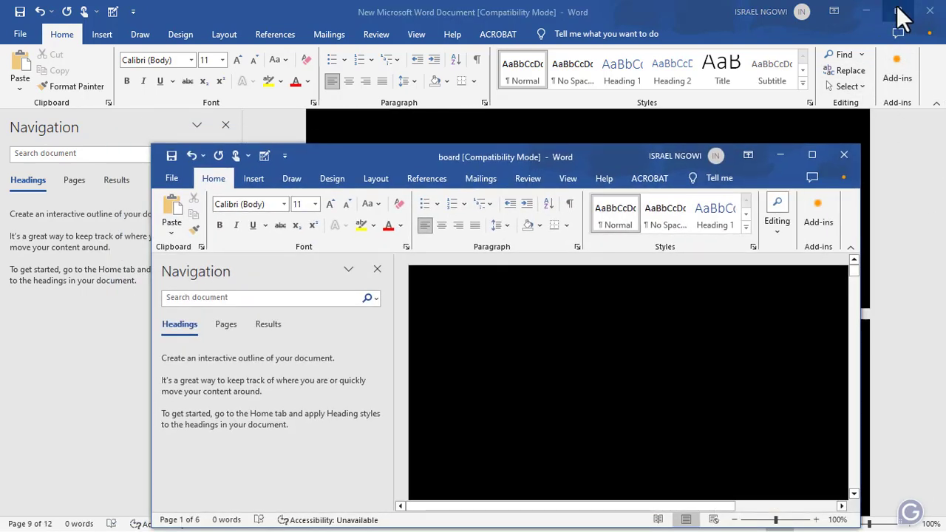
{"action": "left_click", "coordinate": [896, 12]}
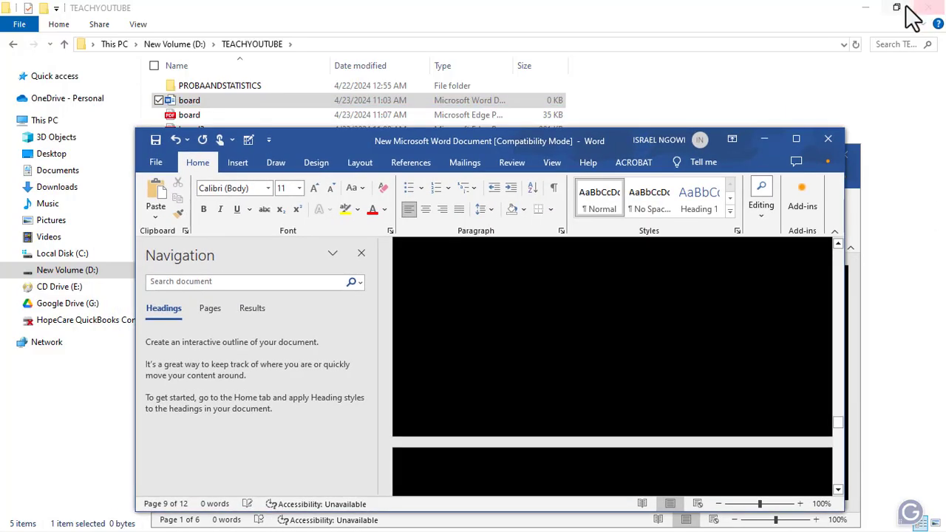
{"action": "left_click", "coordinate": [897, 7]}
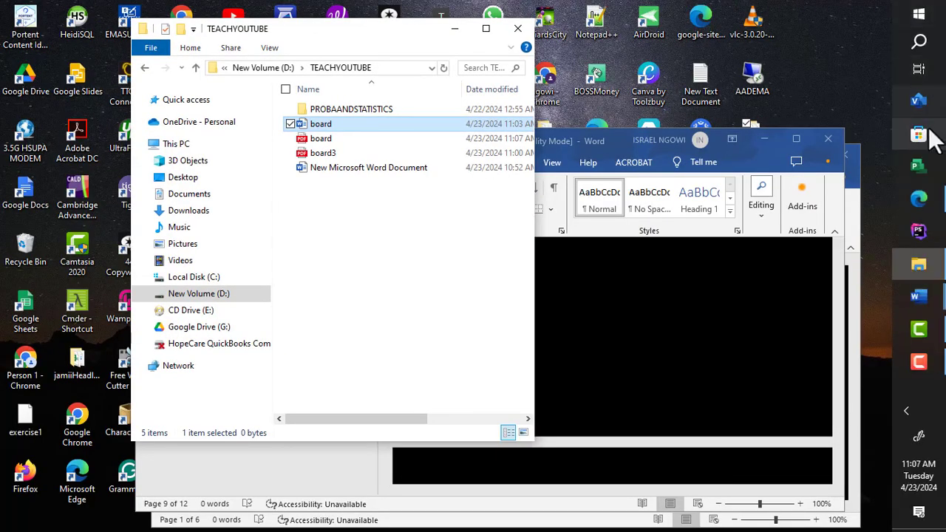
{"action": "left_click", "coordinate": [916, 198]}
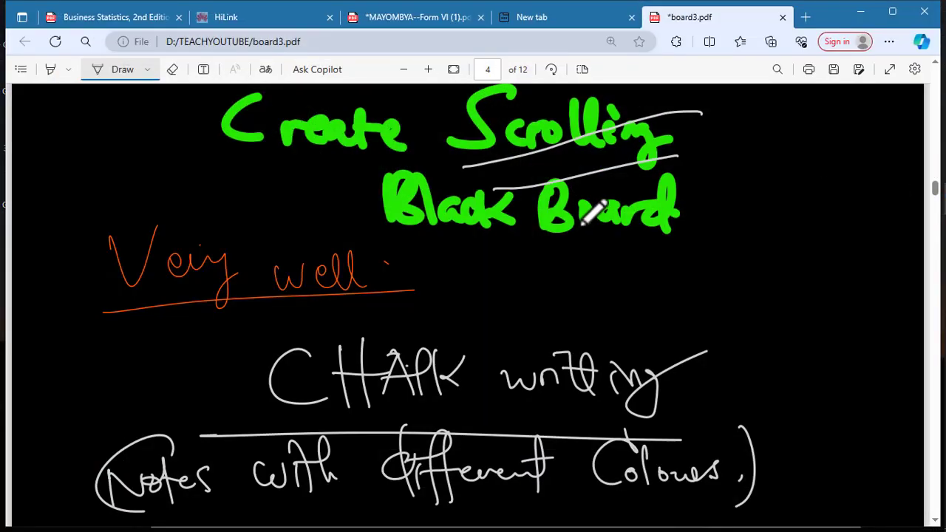
Handwrite "Browse Called Microsoft" in white on the empty area of page 3 in board3.pdf.
{"action": "scroll", "coordinate": [594, 214], "scroll_direction": "up", "scroll_amount": 10}
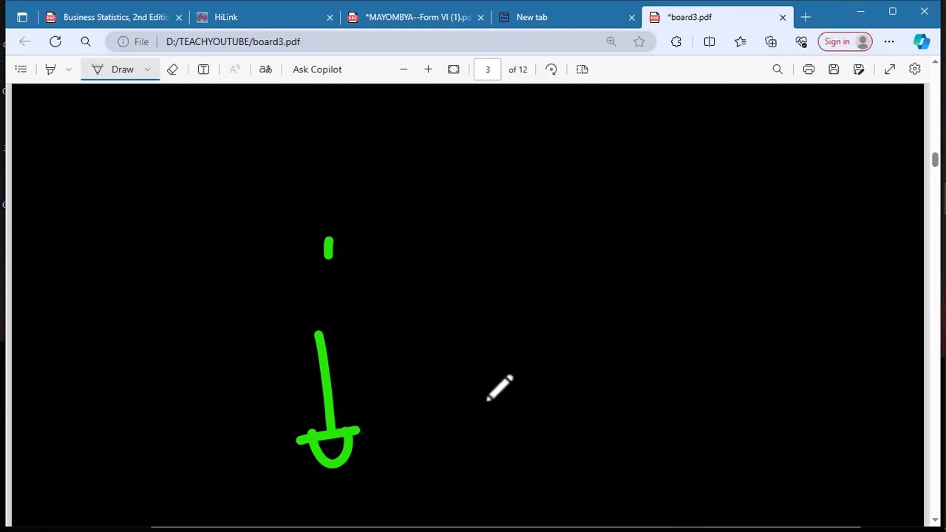
{"action": "scroll", "coordinate": [448, 350], "scroll_direction": "up", "scroll_amount": 3}
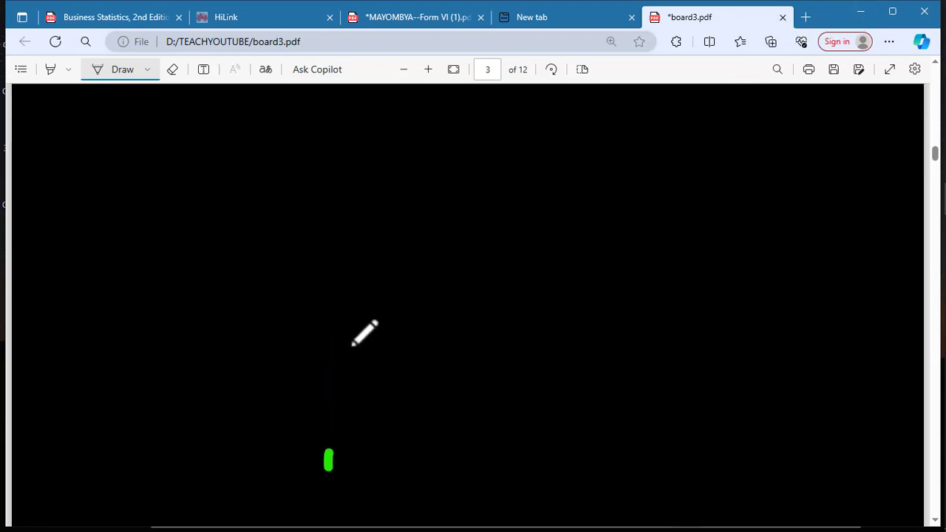
{"action": "left_click_drag", "start_coordinate": [169, 147], "coordinate": [175, 242]}
{"action": "mouse_move", "coordinate": [155, 170]}
{"action": "left_mouse_down"}
{"action": "mouse_move", "coordinate": [195, 199]}
{"action": "mouse_move", "coordinate": [197, 218]}
{"action": "mouse_move", "coordinate": [209, 208]}
{"action": "left_mouse_up"}
{"action": "left_click_drag", "start_coordinate": [232, 199], "coordinate": [276, 207]}
{"action": "left_click_drag", "start_coordinate": [289, 204], "coordinate": [291, 206]}
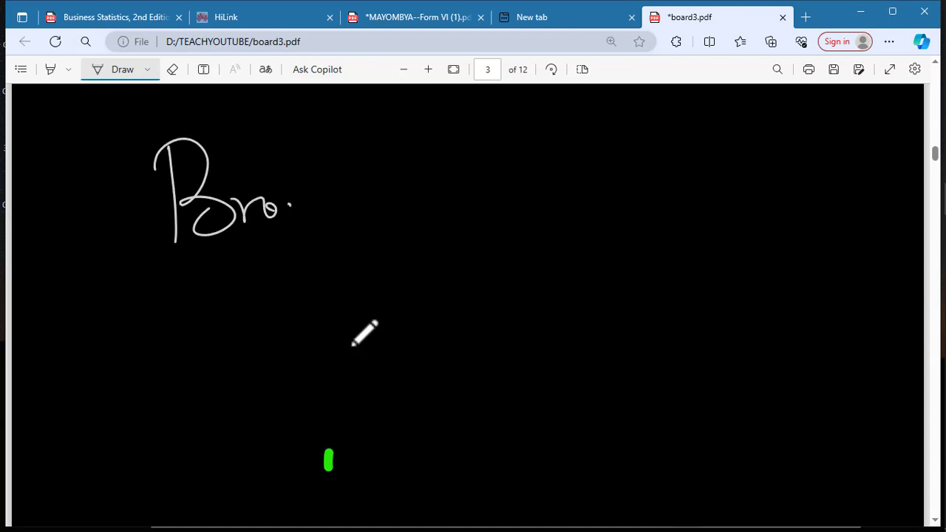
{"action": "left_click_drag", "start_coordinate": [344, 217], "coordinate": [358, 222]}
{"action": "mouse_move", "coordinate": [441, 190]}
{"action": "left_mouse_down"}
{"action": "mouse_move", "coordinate": [436, 219]}
{"action": "mouse_move", "coordinate": [461, 213]}
{"action": "left_mouse_up"}
{"action": "left_click_drag", "start_coordinate": [472, 175], "coordinate": [486, 229]}
{"action": "left_click_drag", "start_coordinate": [493, 214], "coordinate": [510, 219]}
{"action": "mouse_move", "coordinate": [533, 204]}
{"action": "left_mouse_down"}
{"action": "mouse_move", "coordinate": [536, 223]}
{"action": "mouse_move", "coordinate": [612, 214]}
{"action": "left_mouse_up"}
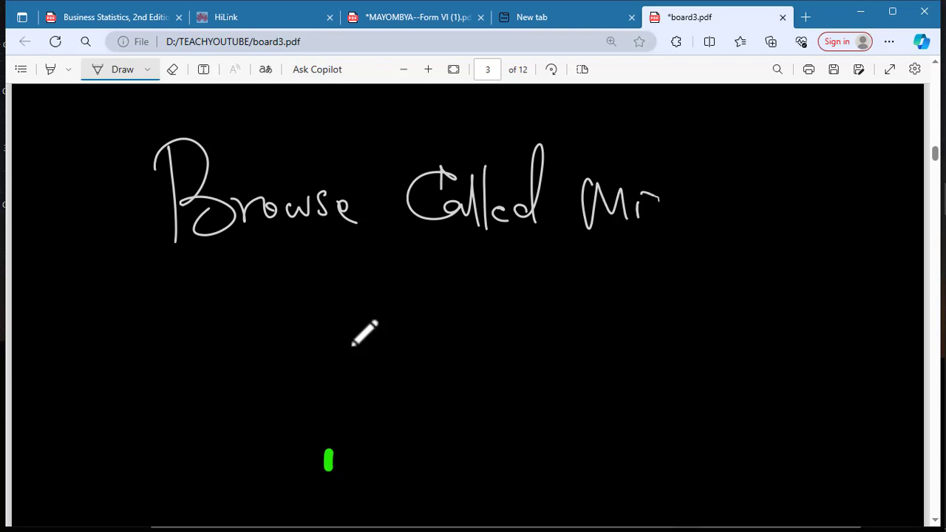
{"action": "mouse_move", "coordinate": [700, 199]}
{"action": "left_mouse_down"}
{"action": "mouse_move", "coordinate": [724, 184]}
{"action": "mouse_move", "coordinate": [736, 197]}
{"action": "left_mouse_up"}
{"action": "left_click_drag", "start_coordinate": [777, 180], "coordinate": [753, 235]}
{"action": "left_click_drag", "start_coordinate": [803, 171], "coordinate": [790, 240]}
{"action": "left_click", "coordinate": [772, 233]}
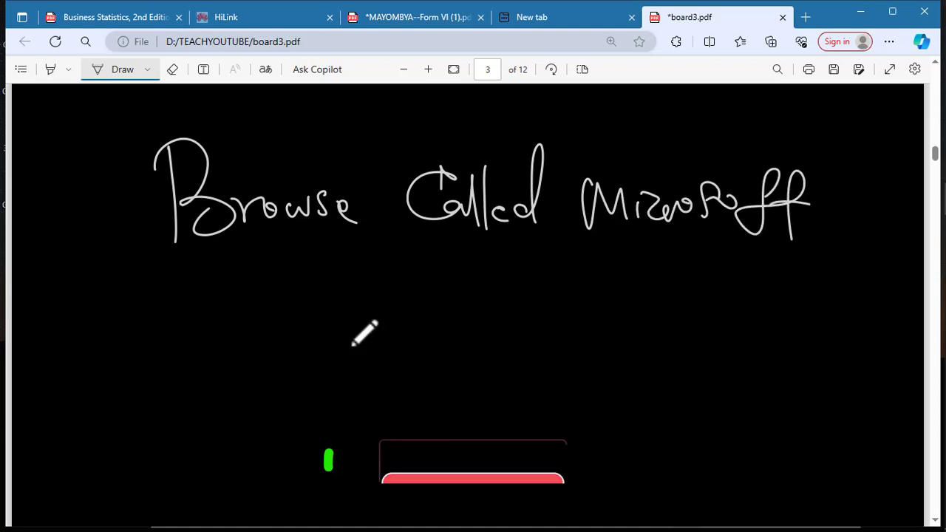
Handwrite "(Edge)" below the Microsoft line on page 3 and underline both handwritten lines.
{"action": "left_click_drag", "start_coordinate": [443, 246], "coordinate": [442, 309]}
{"action": "left_click_drag", "start_coordinate": [459, 258], "coordinate": [457, 303]}
{"action": "left_click_drag", "start_coordinate": [489, 238], "coordinate": [479, 299]}
{"action": "mouse_move", "coordinate": [516, 275]}
{"action": "left_mouse_down"}
{"action": "mouse_move", "coordinate": [504, 325]}
{"action": "mouse_move", "coordinate": [551, 307]}
{"action": "left_mouse_up"}
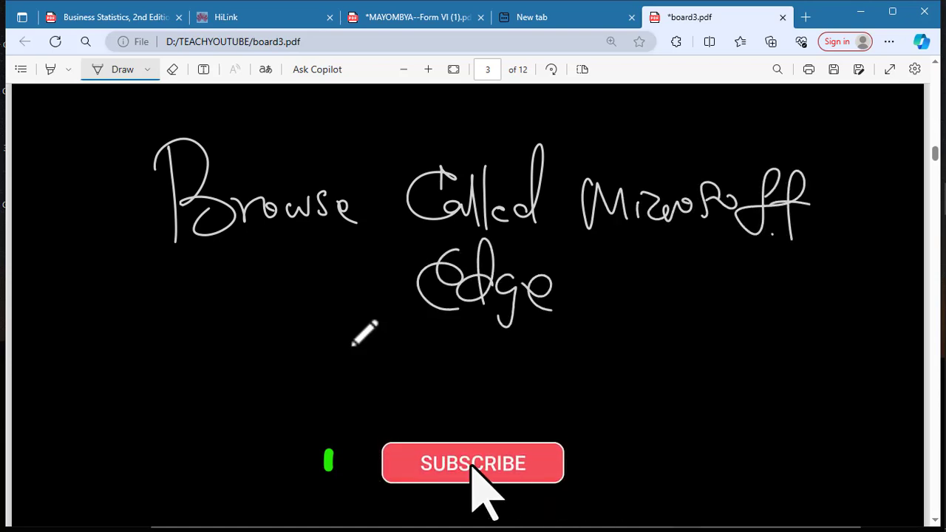
{"action": "left_click_drag", "start_coordinate": [570, 247], "coordinate": [570, 329]}
{"action": "left_click_drag", "start_coordinate": [368, 256], "coordinate": [355, 332]}
{"action": "left_click_drag", "start_coordinate": [346, 355], "coordinate": [597, 352]}
{"action": "left_click_drag", "start_coordinate": [223, 260], "coordinate": [794, 275]}
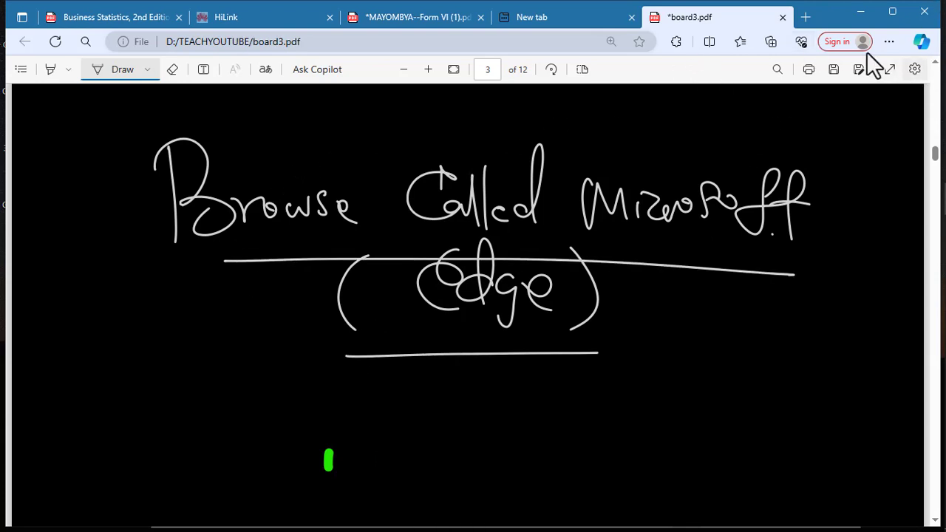
Minimize the browser window, maximize File Explorer and open the board PDF from the TEACHYOUTUBE folder.
{"action": "left_click", "coordinate": [893, 12]}
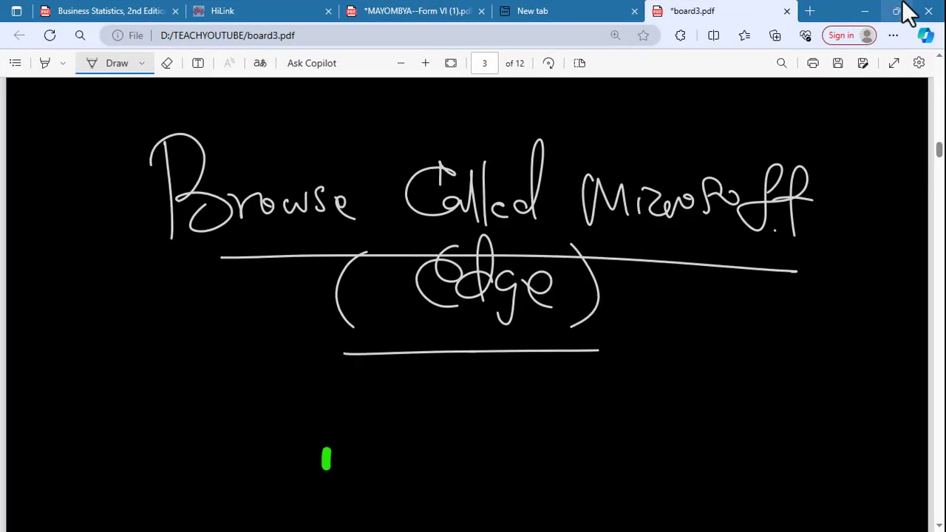
{"action": "left_click", "coordinate": [889, 15]}
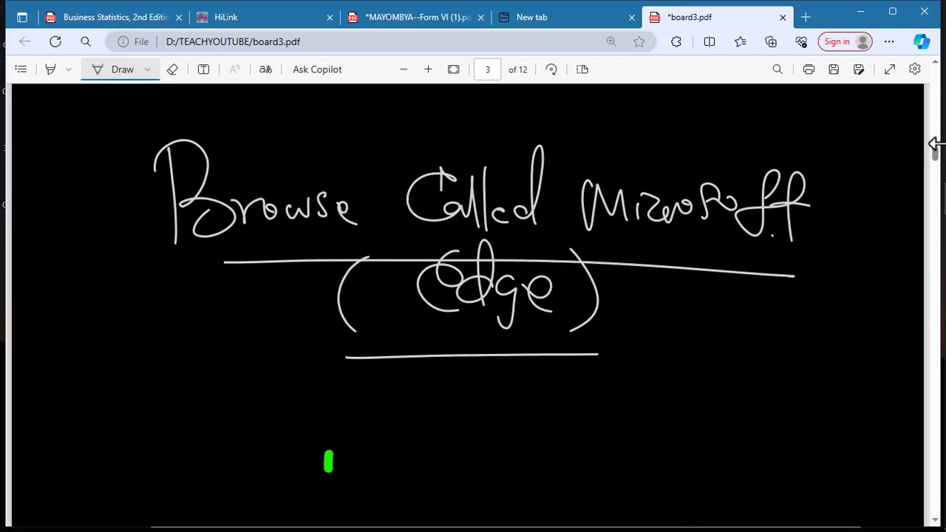
{"action": "left_click", "coordinate": [859, 14]}
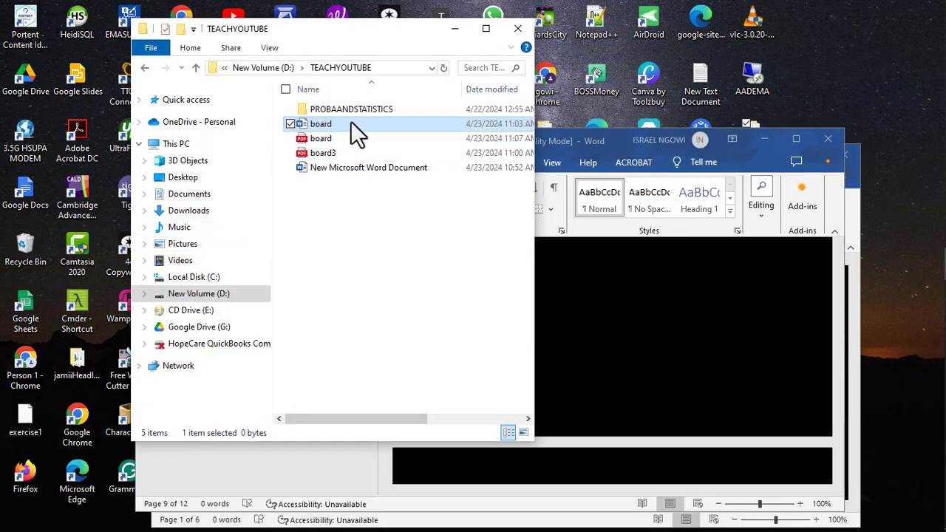
{"action": "left_click", "coordinate": [486, 28]}
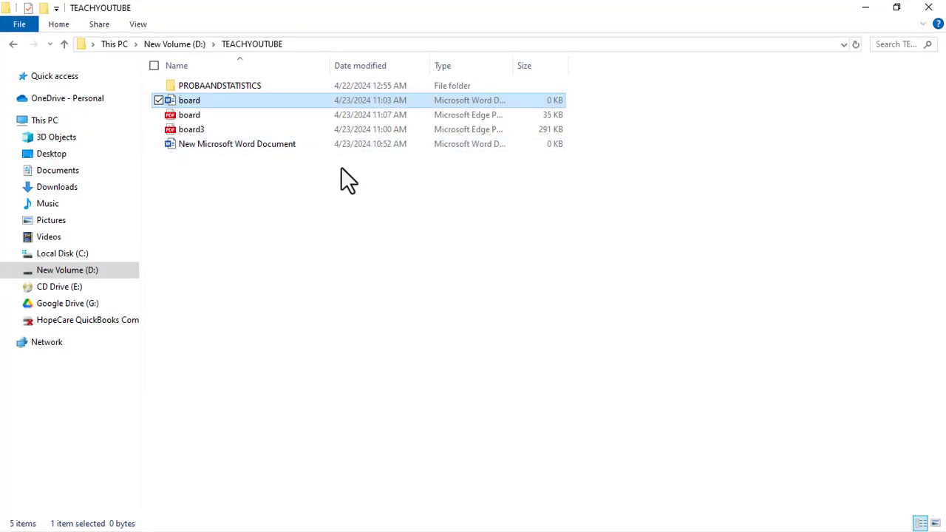
{"action": "double_click", "coordinate": [194, 115]}
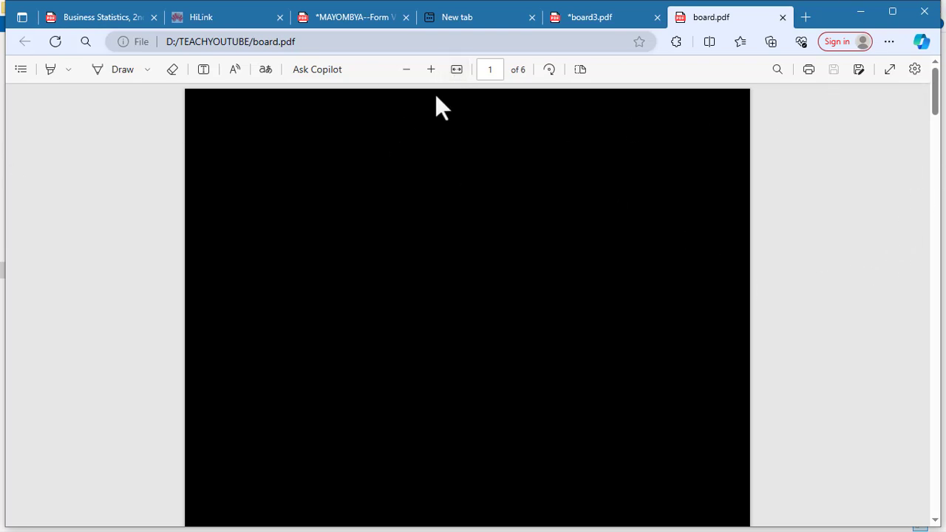
Fit board.pdf to the window width and look through its black pages, returning to page 1.
{"action": "left_click", "coordinate": [589, 16]}
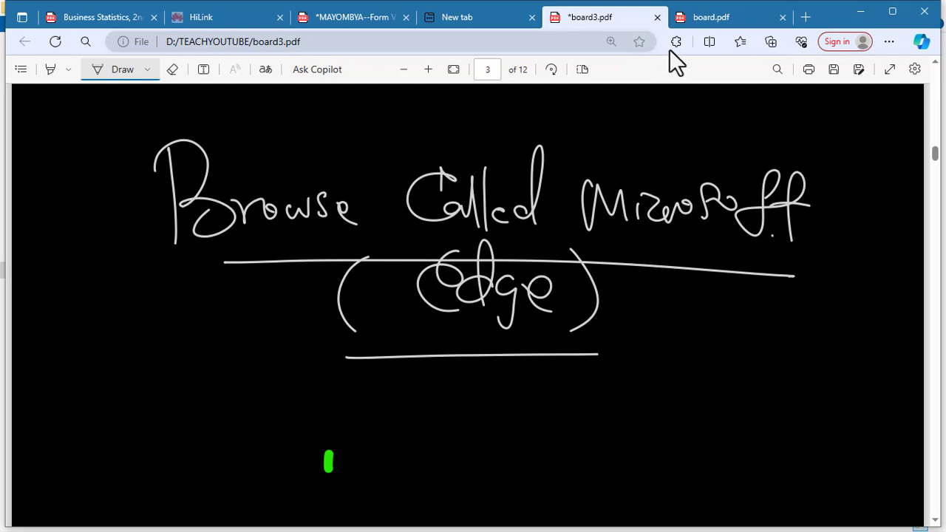
{"action": "left_click", "coordinate": [718, 17]}
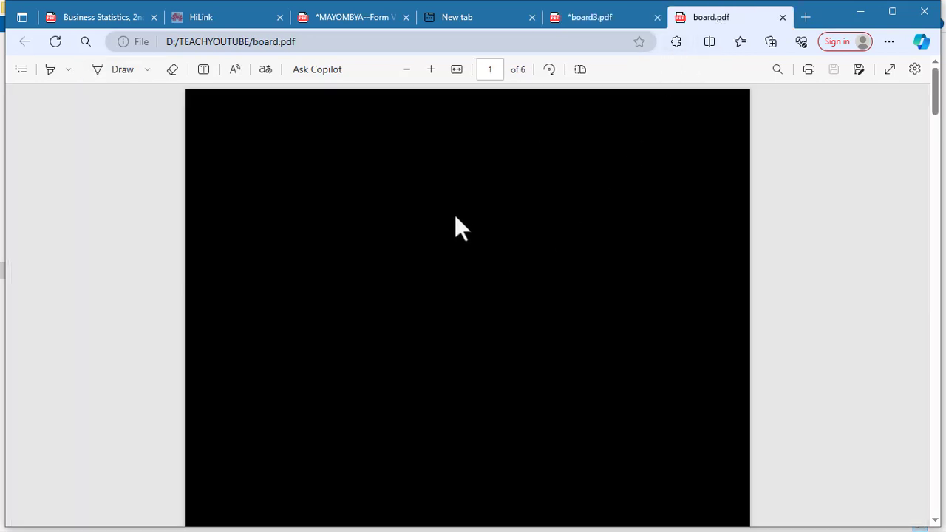
{"action": "left_click", "coordinate": [461, 74]}
{"action": "scroll", "coordinate": [265, 492], "scroll_direction": "down", "scroll_amount": 10}
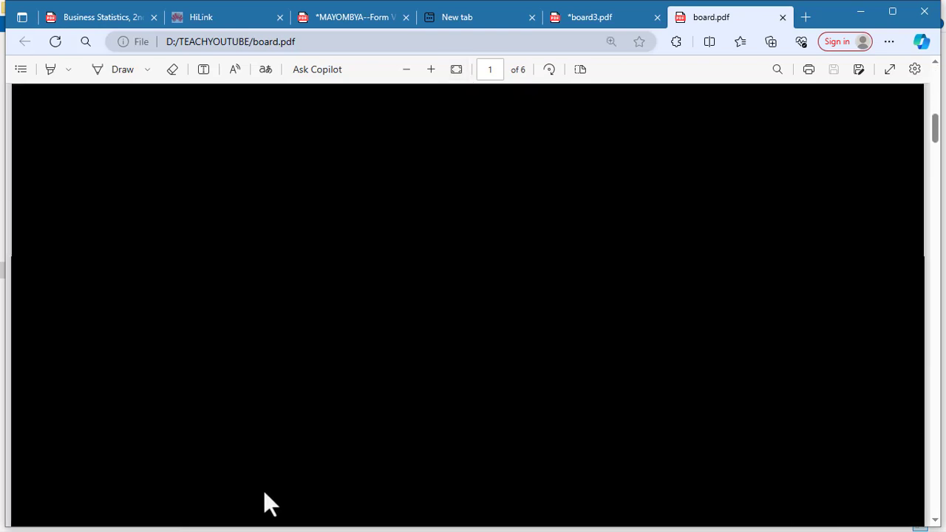
{"action": "scroll", "coordinate": [264, 489], "scroll_direction": "down", "scroll_amount": 5}
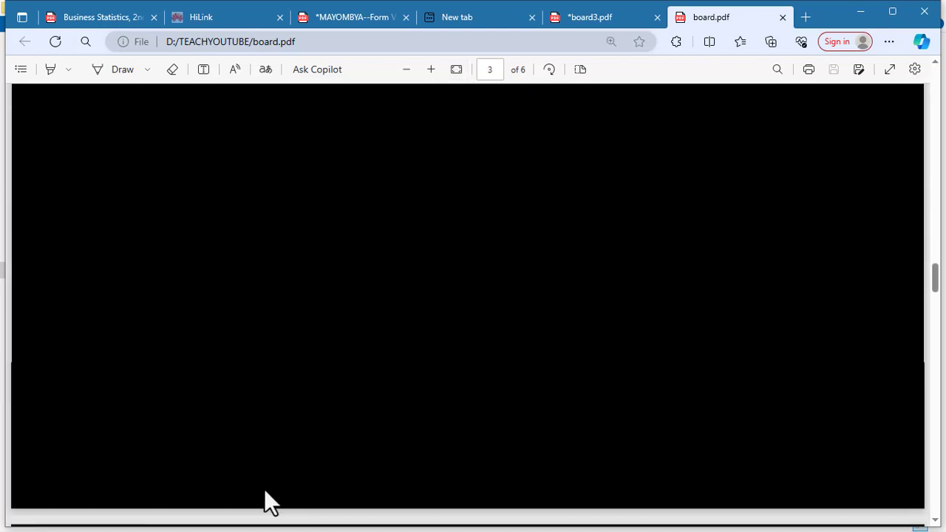
{"action": "scroll", "coordinate": [264, 488], "scroll_direction": "up", "scroll_amount": 4}
{"action": "scroll", "coordinate": [264, 488], "scroll_direction": "up", "scroll_amount": 10}
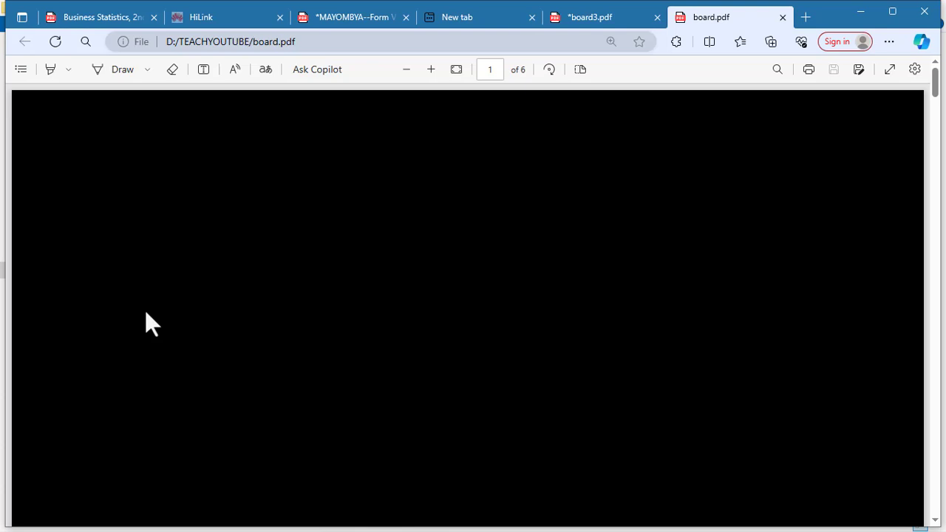
Turn on the Draw pen for board.pdf with the cyan color and a slightly thicker stroke.
{"action": "left_click", "coordinate": [131, 74]}
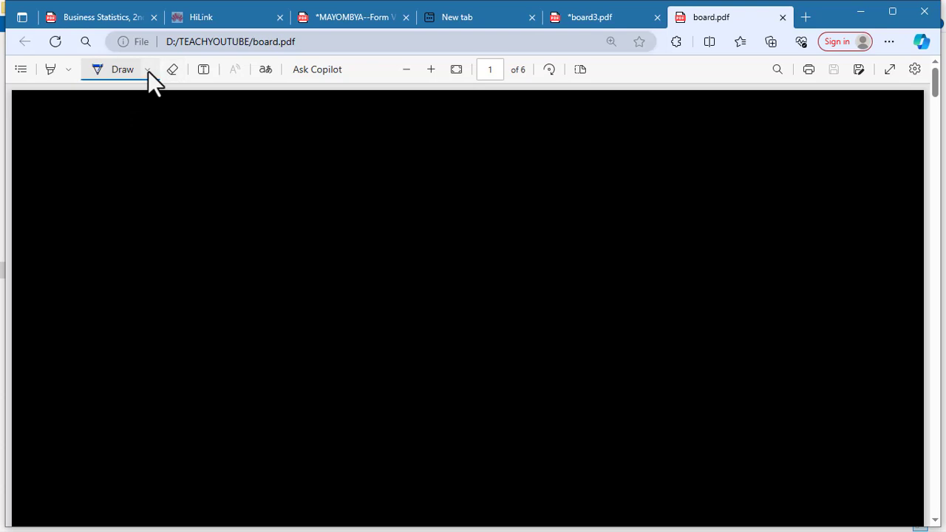
{"action": "left_click", "coordinate": [148, 71]}
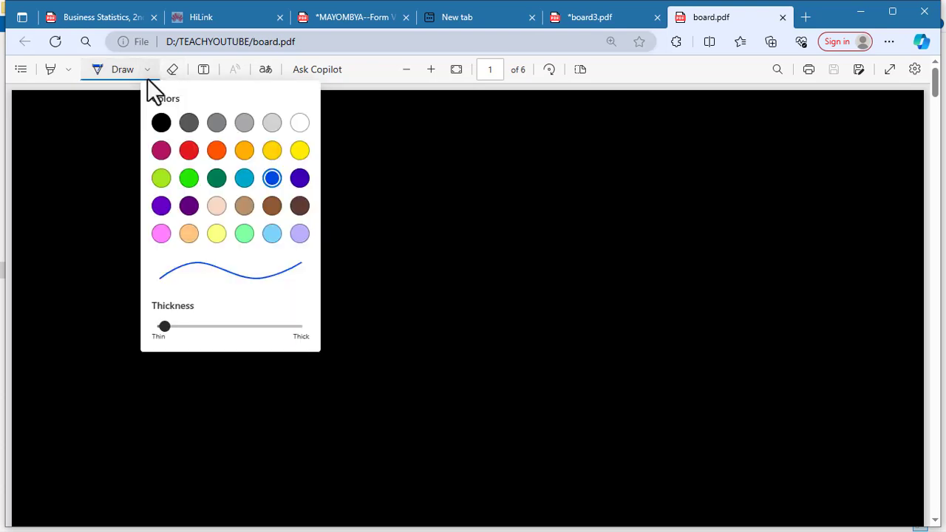
{"action": "left_click", "coordinate": [243, 152]}
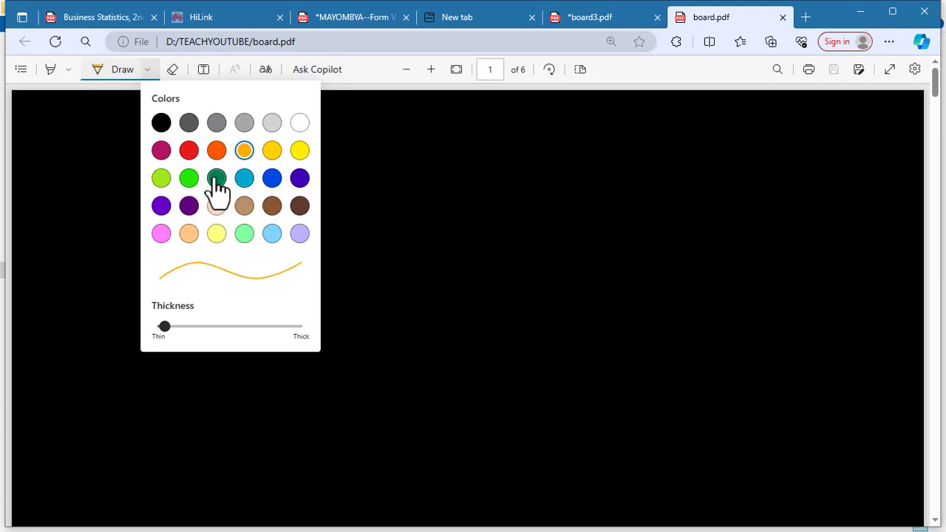
{"action": "left_click", "coordinate": [244, 178]}
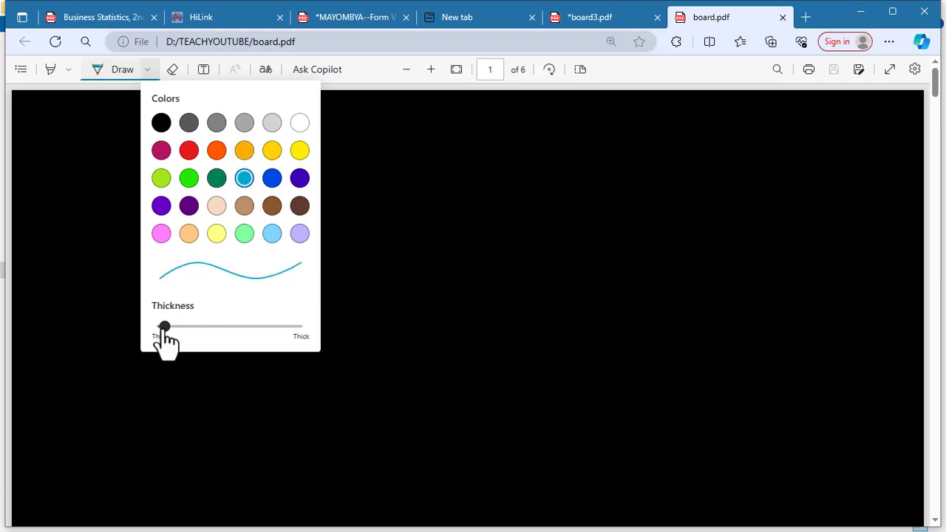
{"action": "left_click_drag", "start_coordinate": [164, 328], "coordinate": [171, 327]}
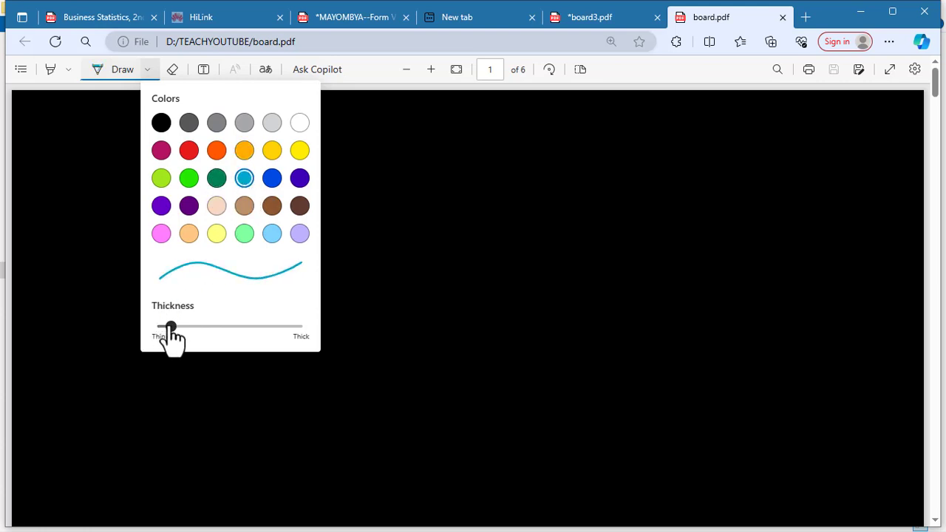
{"action": "left_click", "coordinate": [483, 235]}
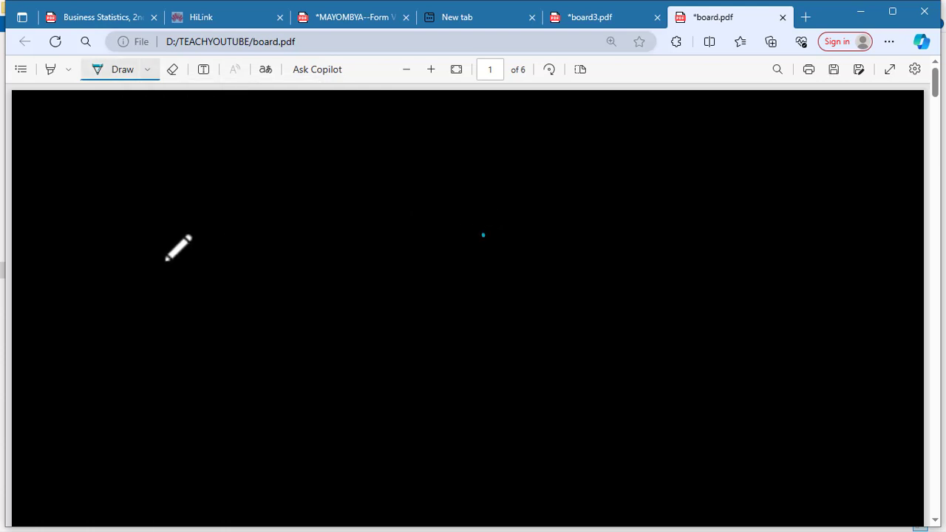
Handwrite "(As you can see)" in cyan near the top of page 1 and draw a line beneath it.
{"action": "mouse_move", "coordinate": [193, 123]}
{"action": "left_mouse_down"}
{"action": "mouse_move", "coordinate": [147, 213]}
{"action": "mouse_move", "coordinate": [219, 204]}
{"action": "left_mouse_up"}
{"action": "mouse_move", "coordinate": [154, 197]}
{"action": "left_mouse_down"}
{"action": "mouse_move", "coordinate": [227, 176]}
{"action": "mouse_move", "coordinate": [216, 204]}
{"action": "left_mouse_up"}
{"action": "mouse_move", "coordinate": [300, 167]}
{"action": "left_mouse_down"}
{"action": "mouse_move", "coordinate": [314, 195]}
{"action": "mouse_move", "coordinate": [295, 202]}
{"action": "left_mouse_up"}
{"action": "left_click_drag", "start_coordinate": [338, 174], "coordinate": [334, 172]}
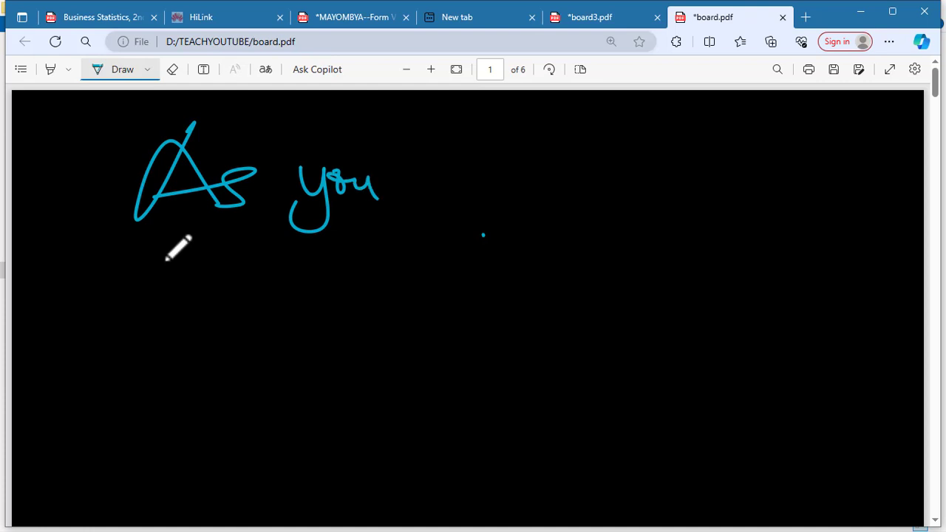
{"action": "left_click_drag", "start_coordinate": [424, 158], "coordinate": [433, 196]}
{"action": "left_click_drag", "start_coordinate": [439, 178], "coordinate": [448, 190]}
{"action": "left_click_drag", "start_coordinate": [529, 184], "coordinate": [553, 191]}
{"action": "mouse_move", "coordinate": [565, 115]}
{"action": "left_mouse_down"}
{"action": "mouse_move", "coordinate": [588, 178]}
{"action": "mouse_move", "coordinate": [550, 220]}
{"action": "left_mouse_up"}
{"action": "left_click_drag", "start_coordinate": [145, 156], "coordinate": [111, 238]}
{"action": "left_click_drag", "start_coordinate": [84, 283], "coordinate": [512, 258]}
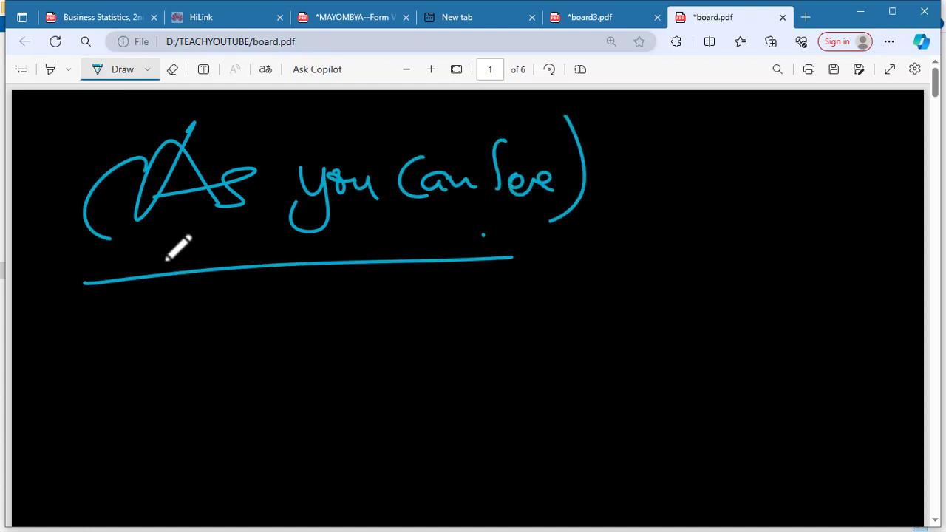
Handwrite "(A pen.)" below the first underlined line, followed by an arrow pointing right.
{"action": "left_click_drag", "start_coordinate": [128, 357], "coordinate": [155, 285]}
{"action": "left_click_drag", "start_coordinate": [155, 285], "coordinate": [182, 325]}
{"action": "left_click_drag", "start_coordinate": [133, 337], "coordinate": [198, 332]}
{"action": "left_click_drag", "start_coordinate": [226, 304], "coordinate": [234, 366]}
{"action": "left_click_drag", "start_coordinate": [215, 311], "coordinate": [259, 331]}
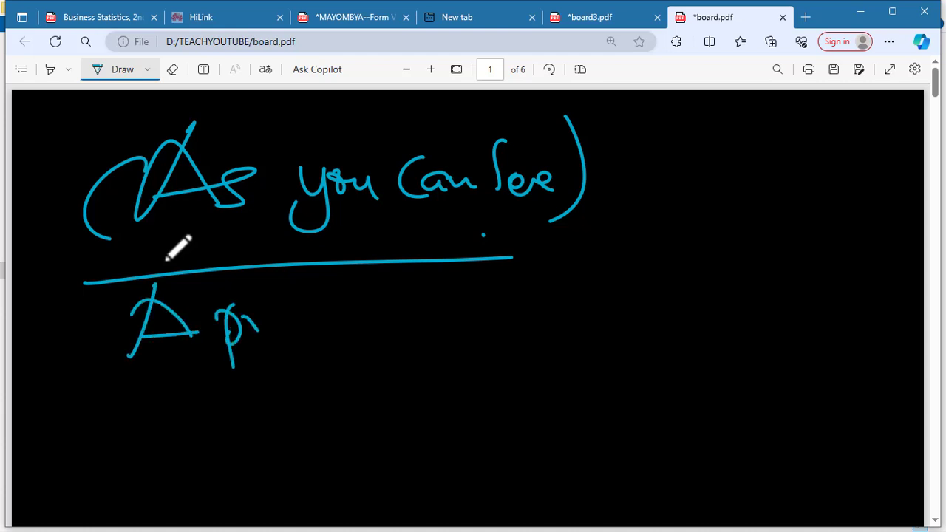
{"action": "left_click_drag", "start_coordinate": [336, 322], "coordinate": [337, 323]}
{"action": "left_click_drag", "start_coordinate": [346, 283], "coordinate": [319, 362]}
{"action": "left_click_drag", "start_coordinate": [133, 300], "coordinate": [110, 385]}
{"action": "left_click_drag", "start_coordinate": [358, 325], "coordinate": [432, 320]}
{"action": "left_click_drag", "start_coordinate": [436, 304], "coordinate": [440, 340]}
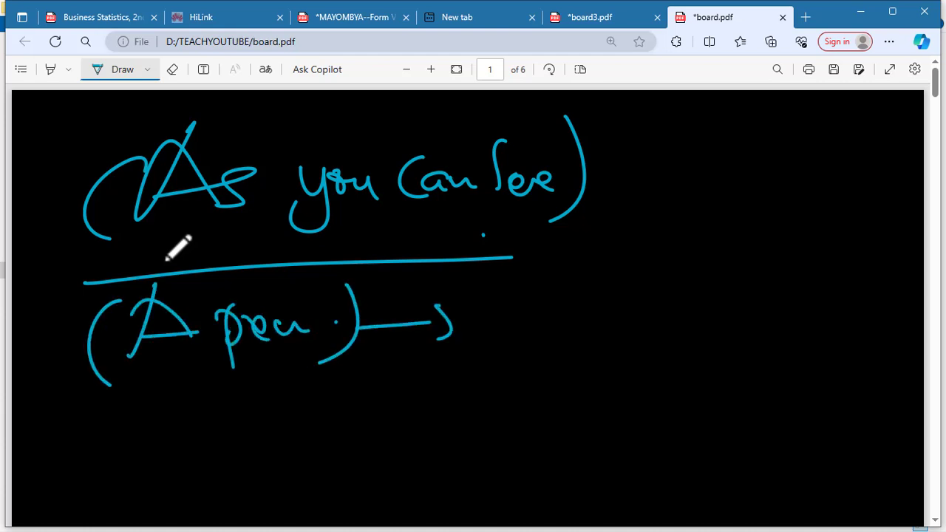
Handwrite "Very very" after the arrow on the second line of page 1.
{"action": "mouse_move", "coordinate": [508, 290]}
{"action": "left_mouse_down"}
{"action": "mouse_move", "coordinate": [548, 318]}
{"action": "mouse_move", "coordinate": [620, 300]}
{"action": "left_mouse_up"}
{"action": "left_click_drag", "start_coordinate": [672, 294], "coordinate": [607, 356]}
{"action": "left_click_drag", "start_coordinate": [673, 295], "coordinate": [665, 339]}
{"action": "left_click_drag", "start_coordinate": [694, 310], "coordinate": [742, 345]}
{"action": "left_click_drag", "start_coordinate": [793, 311], "coordinate": [793, 312]}
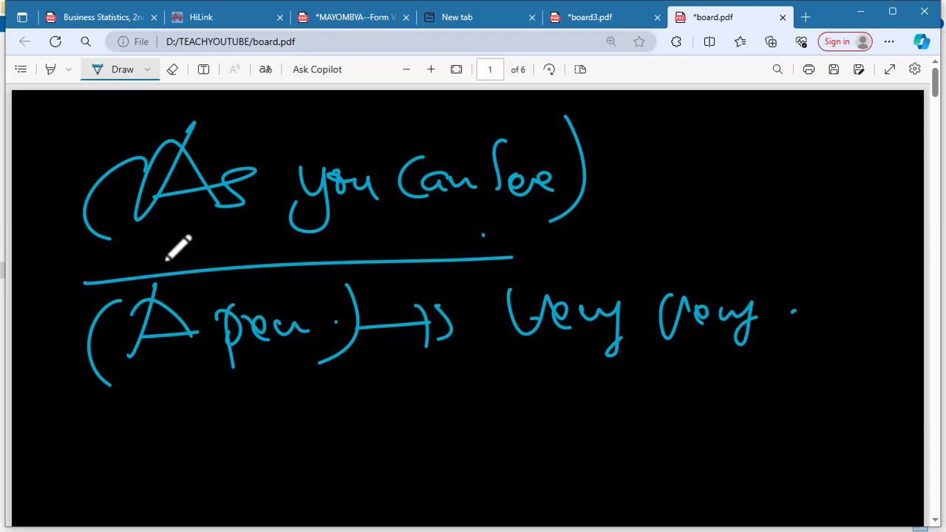
Handwrite "soft and reliable" below "Very very", enclose it in brackets and underline it.
{"action": "mouse_move", "coordinate": [448, 364]}
{"action": "left_mouse_down"}
{"action": "mouse_move", "coordinate": [426, 405]}
{"action": "mouse_move", "coordinate": [453, 388]}
{"action": "left_mouse_up"}
{"action": "left_click_drag", "start_coordinate": [480, 365], "coordinate": [465, 415]}
{"action": "left_click_drag", "start_coordinate": [496, 359], "coordinate": [494, 402]}
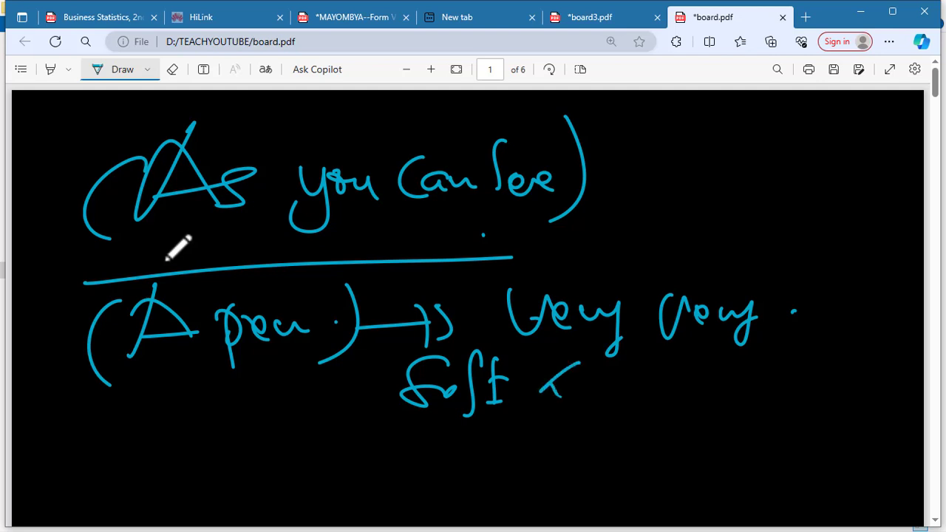
{"action": "left_click_drag", "start_coordinate": [618, 347], "coordinate": [613, 404]}
{"action": "mouse_move", "coordinate": [668, 384]}
{"action": "left_mouse_down"}
{"action": "mouse_move", "coordinate": [705, 354]}
{"action": "mouse_move", "coordinate": [754, 384]}
{"action": "left_mouse_up"}
{"action": "mouse_move", "coordinate": [750, 350]}
{"action": "left_mouse_down"}
{"action": "mouse_move", "coordinate": [780, 384]}
{"action": "mouse_move", "coordinate": [803, 392]}
{"action": "left_mouse_up"}
{"action": "left_click_drag", "start_coordinate": [827, 316], "coordinate": [810, 418]}
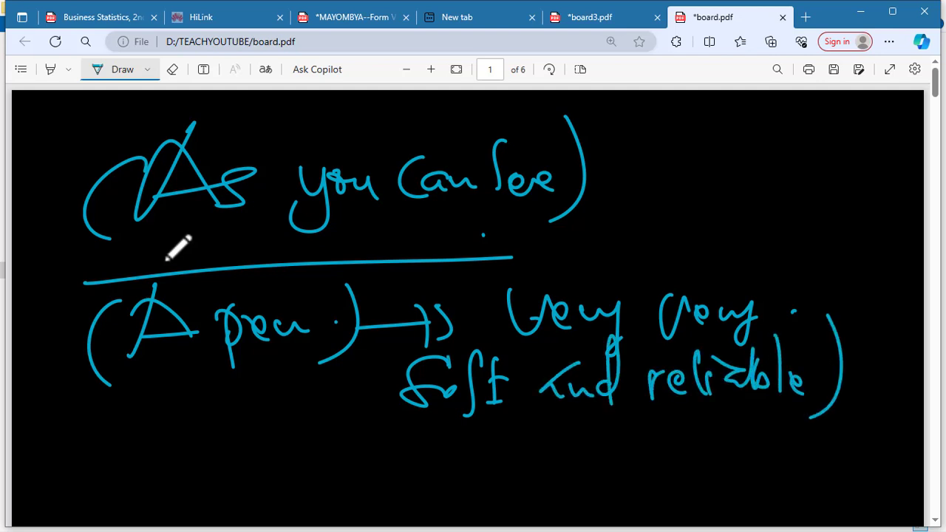
{"action": "mouse_move", "coordinate": [447, 354]}
{"action": "left_mouse_down"}
{"action": "mouse_move", "coordinate": [727, 424]}
{"action": "mouse_move", "coordinate": [761, 420]}
{"action": "left_mouse_up"}
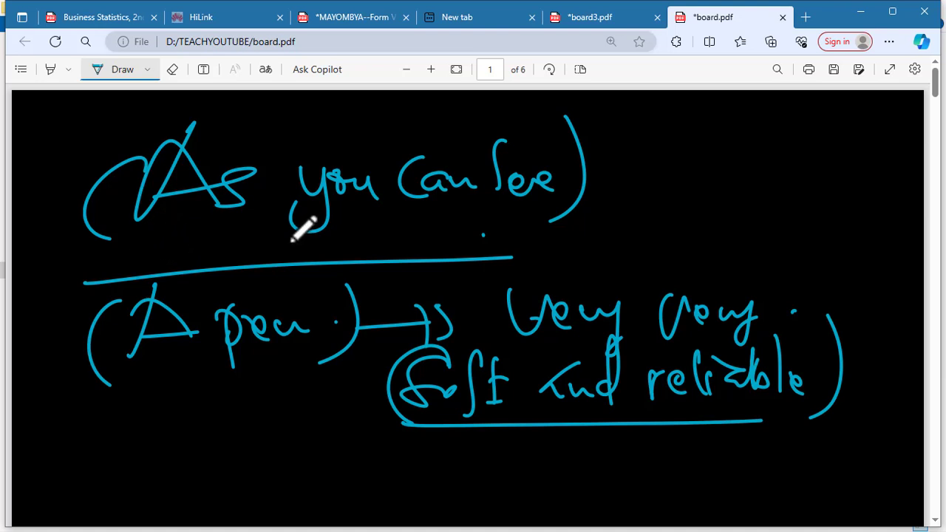
Look over the handwriting on page 1 and the blank blackboard area below it.
{"action": "scroll", "coordinate": [312, 232], "scroll_direction": "down", "scroll_amount": 3}
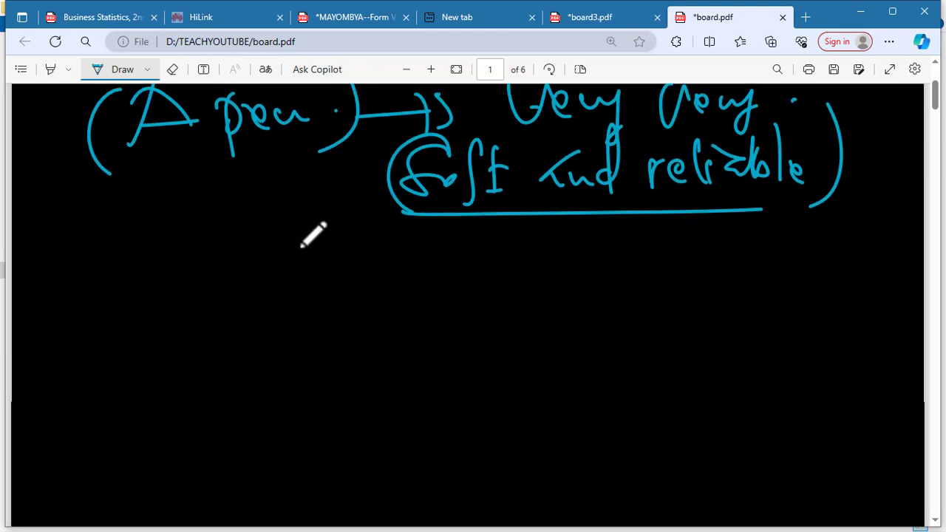
{"action": "scroll", "coordinate": [311, 233], "scroll_direction": "up", "scroll_amount": 3}
{"action": "scroll", "coordinate": [313, 232], "scroll_direction": "down", "scroll_amount": 3}
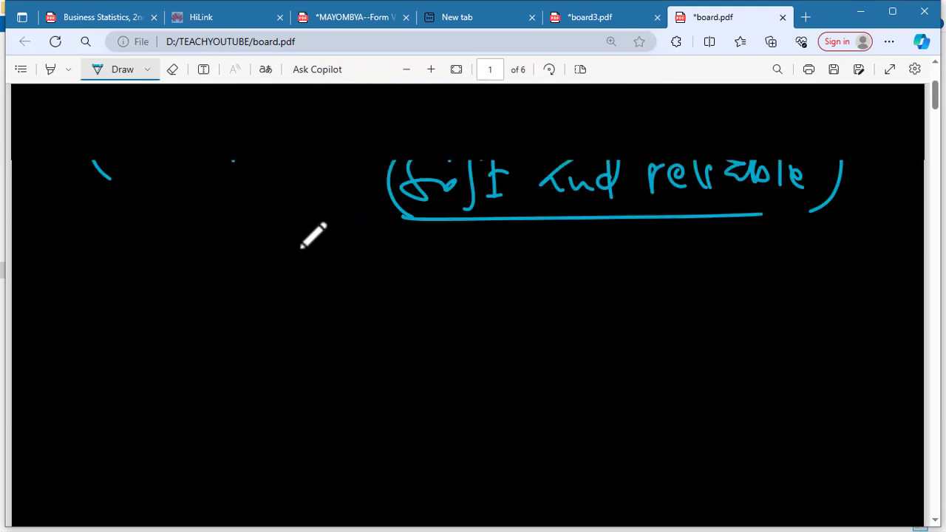
{"action": "scroll", "coordinate": [313, 231], "scroll_direction": "up", "scroll_amount": 3}
{"action": "scroll", "coordinate": [313, 232], "scroll_direction": "down", "scroll_amount": 4}
{"action": "scroll", "coordinate": [312, 234], "scroll_direction": "up", "scroll_amount": 3}
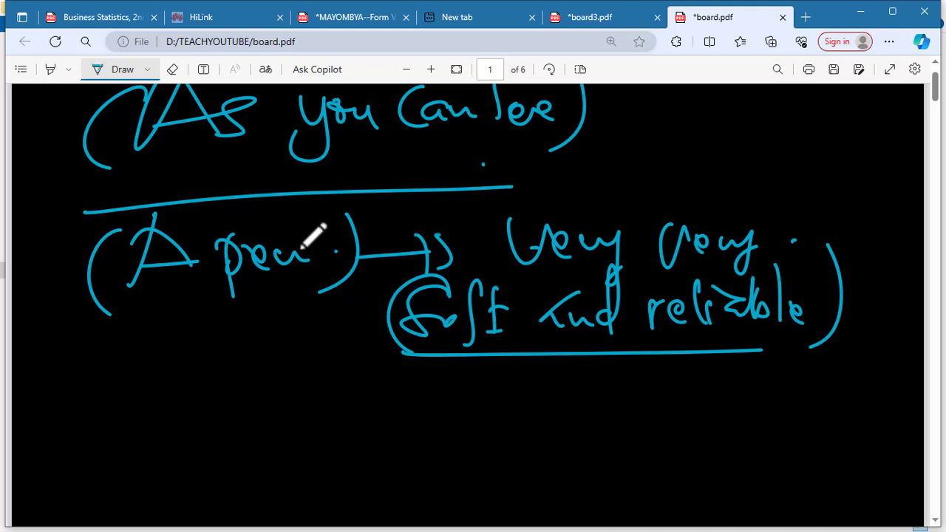
{"action": "scroll", "coordinate": [313, 235], "scroll_direction": "down", "scroll_amount": 10}
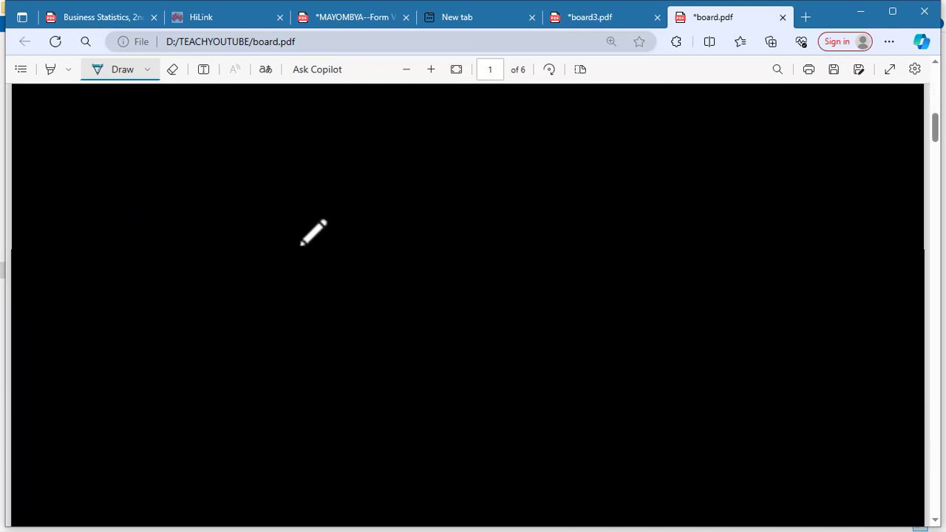
Look through the blackboard pages down to page 6 and back at the handwriting on page 1.
{"action": "scroll", "coordinate": [312, 234], "scroll_direction": "down", "scroll_amount": 12}
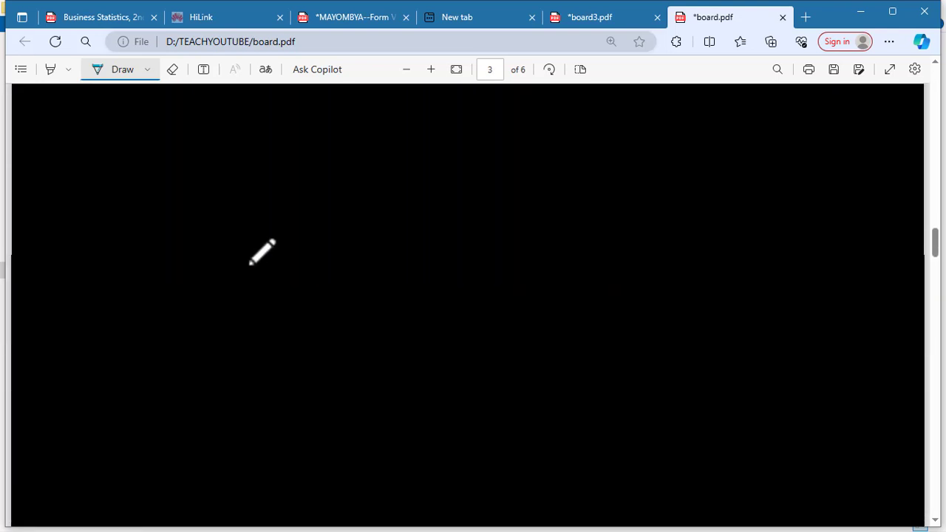
{"action": "scroll", "coordinate": [258, 263], "scroll_direction": "down", "scroll_amount": 12}
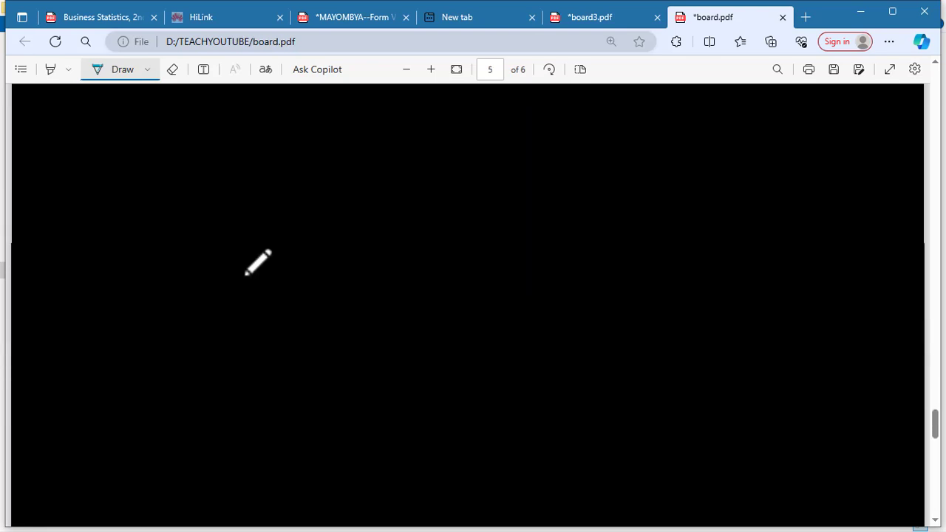
{"action": "scroll", "coordinate": [258, 263], "scroll_direction": "up", "scroll_amount": 10}
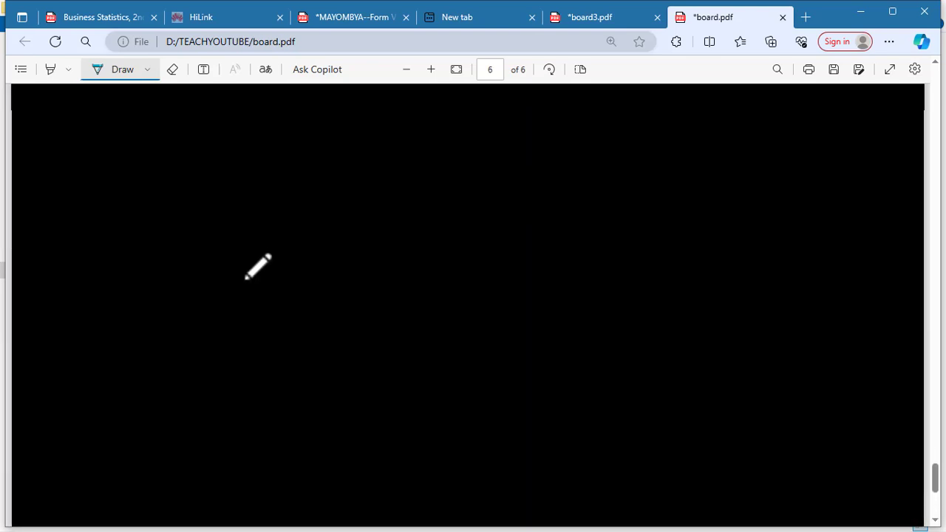
{"action": "scroll", "coordinate": [256, 276], "scroll_direction": "up", "scroll_amount": 15}
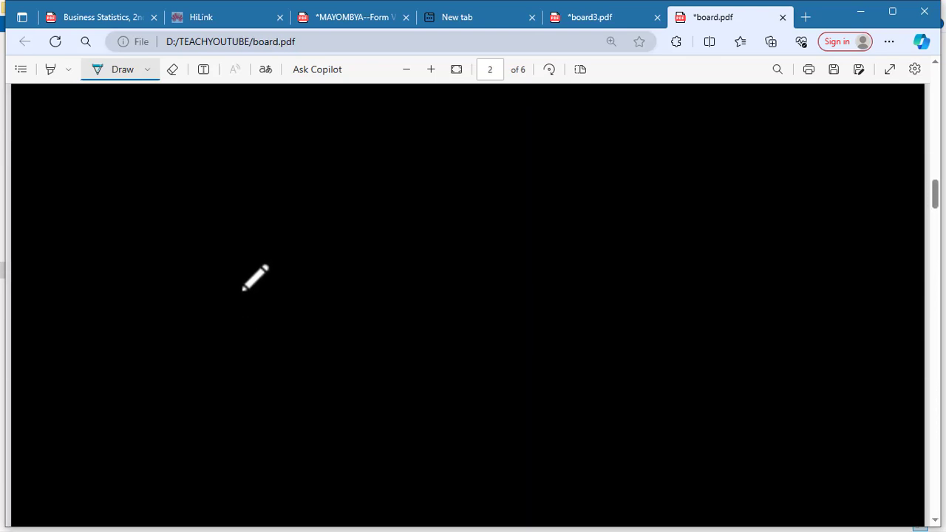
{"action": "scroll", "coordinate": [253, 279], "scroll_direction": "down", "scroll_amount": 2}
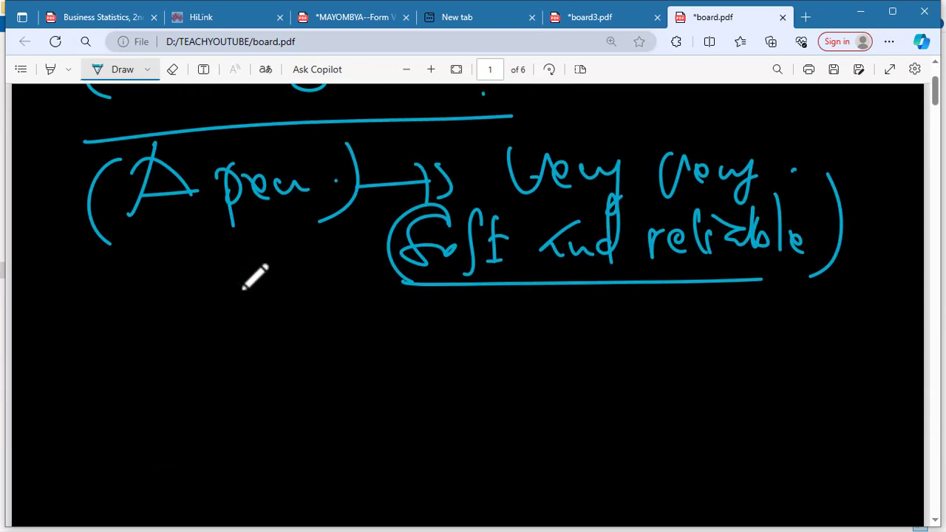
{"action": "scroll", "coordinate": [252, 279], "scroll_direction": "up", "scroll_amount": 1}
{"action": "scroll", "coordinate": [253, 270], "scroll_direction": "up", "scroll_amount": 1}
{"action": "scroll", "coordinate": [253, 274], "scroll_direction": "down", "scroll_amount": 5}
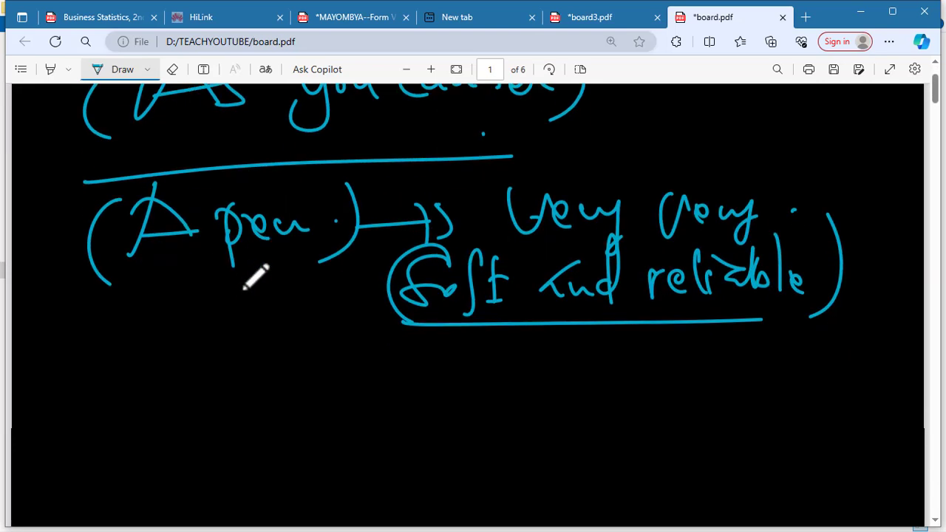
{"action": "scroll", "coordinate": [270, 342], "scroll_direction": "up", "scroll_amount": 4}
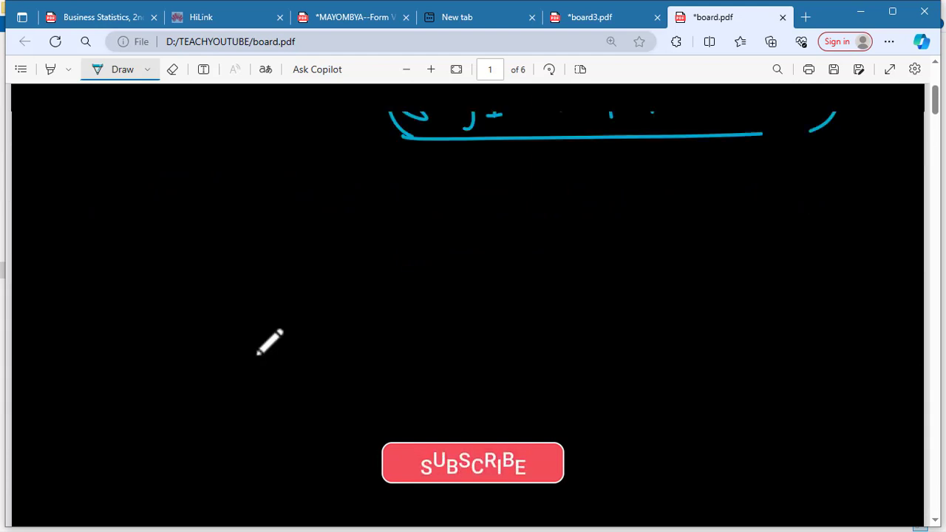
{"action": "scroll", "coordinate": [269, 342], "scroll_direction": "down", "scroll_amount": 3}
{"action": "scroll", "coordinate": [268, 342], "scroll_direction": "down", "scroll_amount": 4}
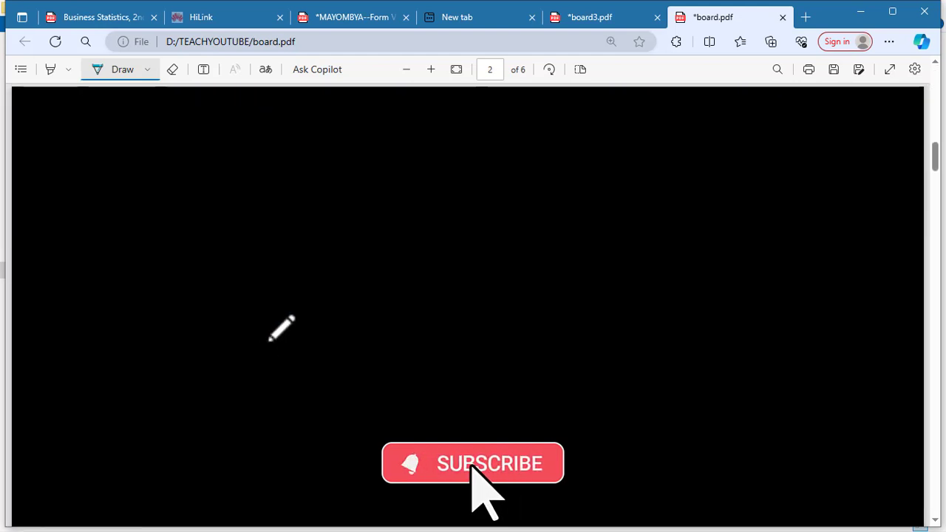
Handwrite "Below the writings" with "Above" beneath it at the top of page 2, and draw a long downward line beside it with short strokes at its end.
{"action": "scroll", "coordinate": [254, 258], "scroll_direction": "up", "scroll_amount": 1}
{"action": "left_click_drag", "start_coordinate": [270, 218], "coordinate": [286, 269]}
{"action": "mouse_move", "coordinate": [275, 213]}
{"action": "left_mouse_down"}
{"action": "mouse_move", "coordinate": [297, 251]}
{"action": "mouse_move", "coordinate": [364, 255]}
{"action": "mouse_move", "coordinate": [374, 267]}
{"action": "left_mouse_up"}
{"action": "left_click_drag", "start_coordinate": [386, 247], "coordinate": [403, 256]}
{"action": "left_click_drag", "start_coordinate": [515, 191], "coordinate": [524, 266]}
{"action": "left_click_drag", "start_coordinate": [493, 240], "coordinate": [554, 259]}
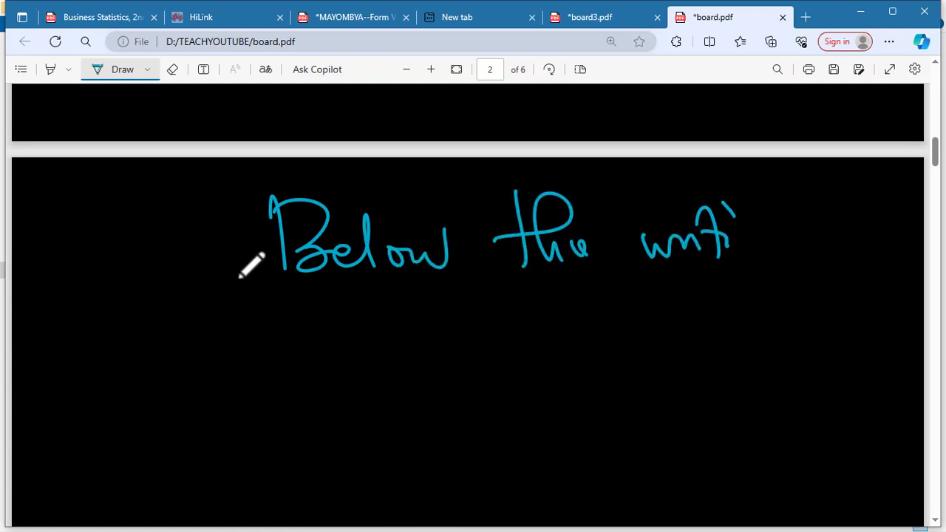
{"action": "left_click_drag", "start_coordinate": [734, 238], "coordinate": [784, 250]}
{"action": "mouse_move", "coordinate": [437, 297]}
{"action": "left_mouse_down"}
{"action": "mouse_move", "coordinate": [459, 321]}
{"action": "mouse_move", "coordinate": [458, 336]}
{"action": "left_mouse_up"}
{"action": "mouse_move", "coordinate": [396, 336]}
{"action": "left_mouse_down"}
{"action": "mouse_move", "coordinate": [489, 280]}
{"action": "mouse_move", "coordinate": [532, 330]}
{"action": "mouse_move", "coordinate": [591, 319]}
{"action": "mouse_move", "coordinate": [600, 352]}
{"action": "left_mouse_up"}
{"action": "mouse_move", "coordinate": [190, 199]}
{"action": "left_mouse_down"}
{"action": "mouse_move", "coordinate": [217, 436]}
{"action": "mouse_move", "coordinate": [244, 442]}
{"action": "left_mouse_up"}
{"action": "left_click_drag", "start_coordinate": [177, 427], "coordinate": [264, 422]}
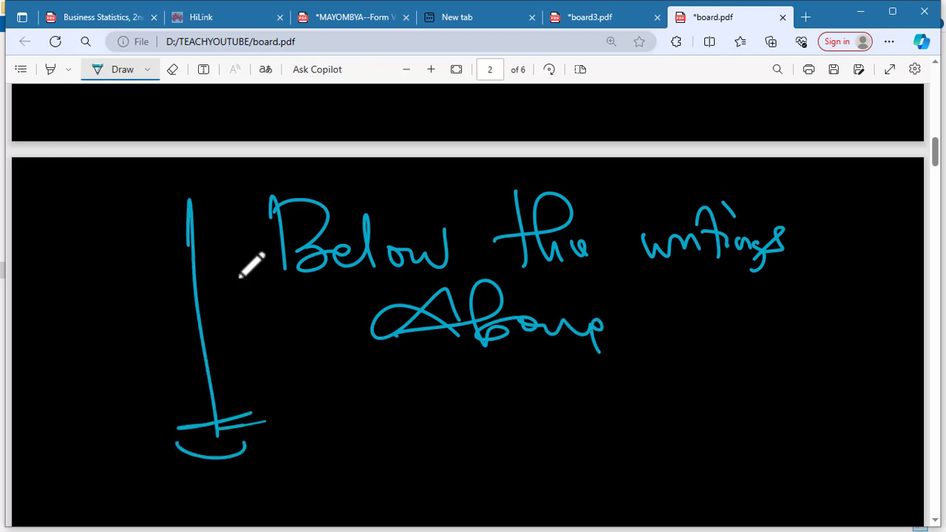
Handwrite a crossed 7 followed by three plus signs and four closing brackets on page 6.
{"action": "scroll", "coordinate": [310, 318], "scroll_direction": "down", "scroll_amount": 8}
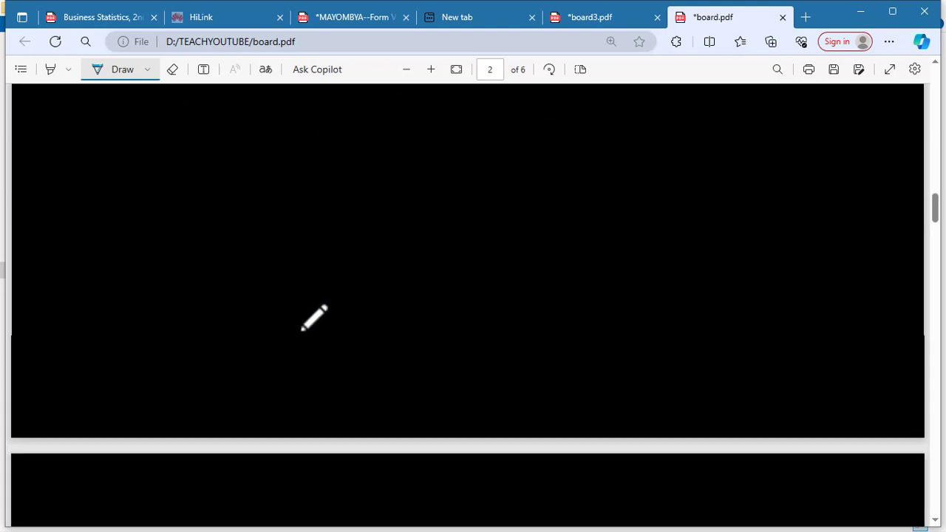
{"action": "scroll", "coordinate": [313, 319], "scroll_direction": "down", "scroll_amount": 10}
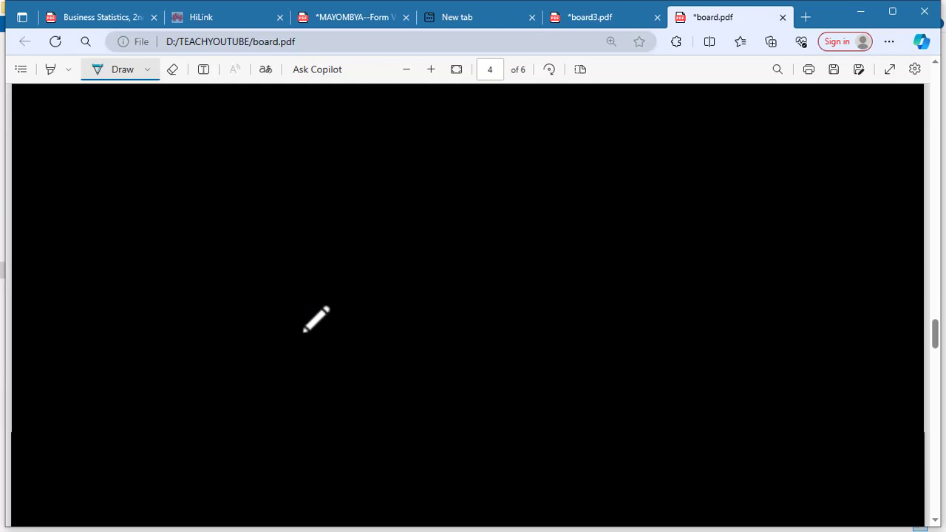
{"action": "scroll", "coordinate": [303, 331], "scroll_direction": "down", "scroll_amount": 5}
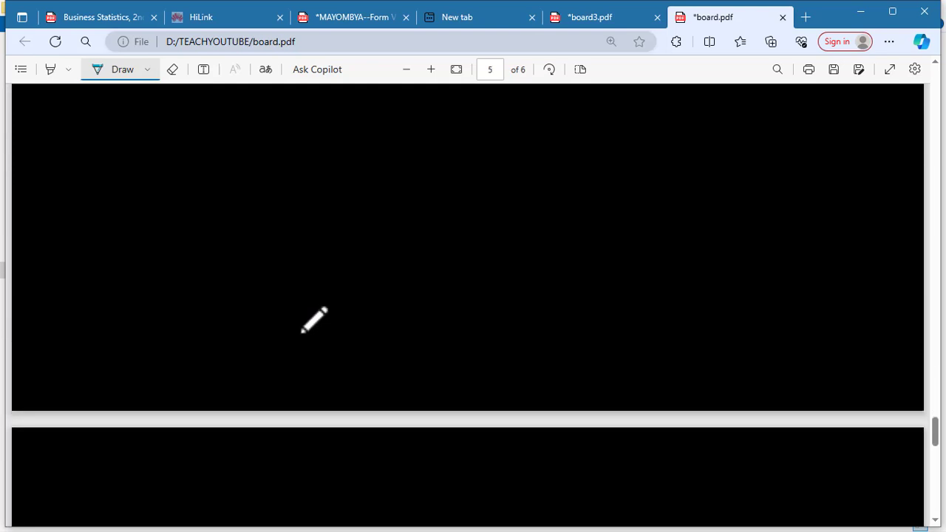
{"action": "scroll", "coordinate": [307, 310], "scroll_direction": "down", "scroll_amount": 5}
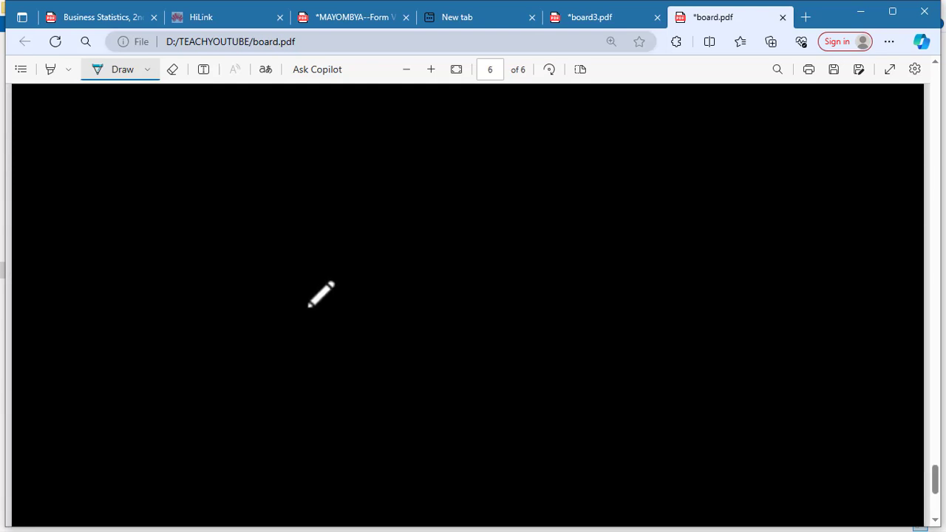
{"action": "left_click_drag", "start_coordinate": [288, 211], "coordinate": [363, 305]}
{"action": "left_click_drag", "start_coordinate": [310, 275], "coordinate": [536, 255]}
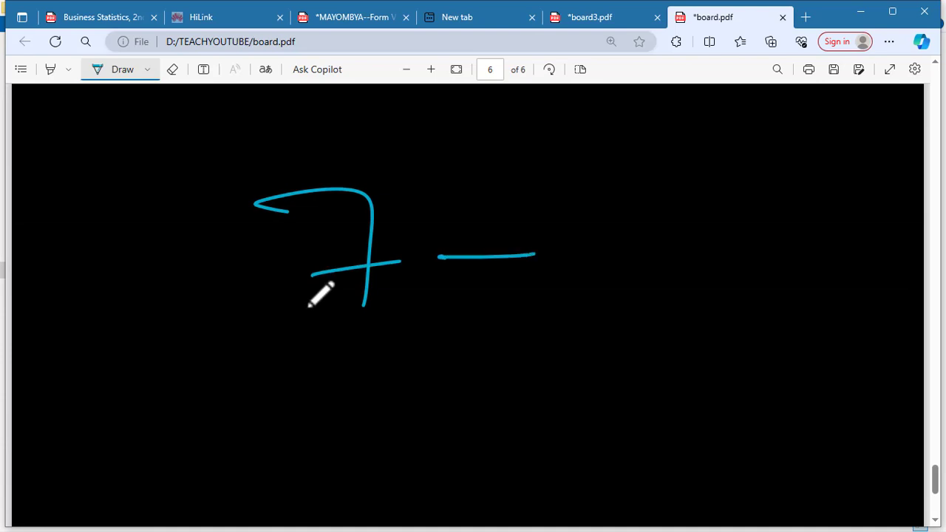
{"action": "left_click_drag", "start_coordinate": [492, 229], "coordinate": [483, 303]}
{"action": "left_click_drag", "start_coordinate": [576, 225], "coordinate": [567, 260]}
{"action": "mouse_move", "coordinate": [533, 257]}
{"action": "left_mouse_down"}
{"action": "mouse_move", "coordinate": [609, 251]}
{"action": "mouse_move", "coordinate": [566, 295]}
{"action": "left_mouse_up"}
{"action": "mouse_move", "coordinate": [665, 270]}
{"action": "left_mouse_down"}
{"action": "mouse_move", "coordinate": [729, 261]}
{"action": "mouse_move", "coordinate": [687, 312]}
{"action": "left_mouse_up"}
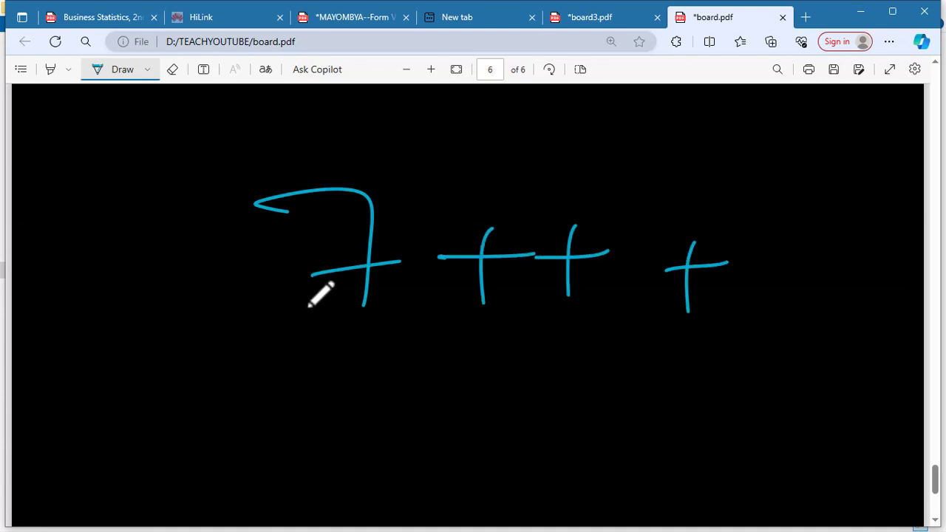
{"action": "mouse_move", "coordinate": [726, 246]}
{"action": "left_mouse_down"}
{"action": "mouse_move", "coordinate": [718, 314]}
{"action": "mouse_move", "coordinate": [759, 304]}
{"action": "left_mouse_up"}
{"action": "mouse_move", "coordinate": [807, 245]}
{"action": "left_mouse_down"}
{"action": "mouse_move", "coordinate": [826, 260]}
{"action": "mouse_move", "coordinate": [819, 311]}
{"action": "left_mouse_up"}
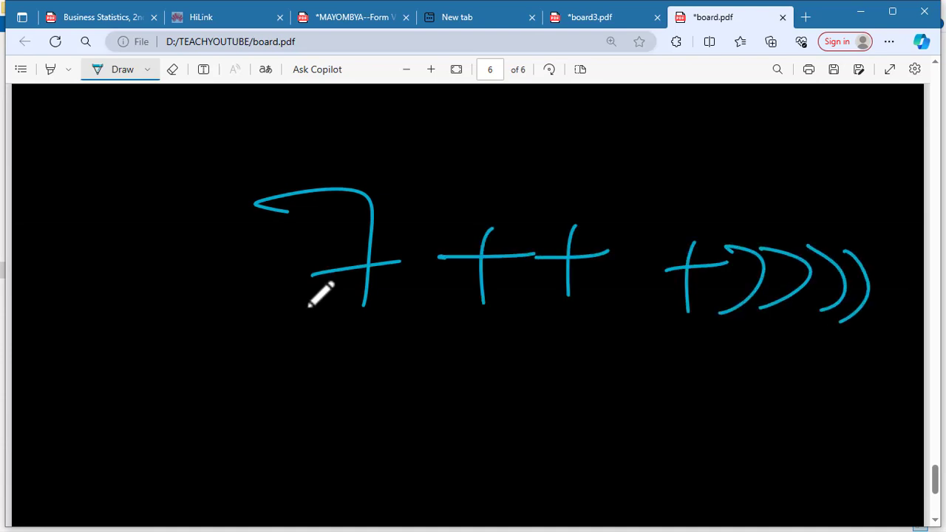
{"action": "left_click_drag", "start_coordinate": [842, 249], "coordinate": [839, 322]}
Handwrite "400" with a raised 2 in brackets below the 7 on page 6.
{"action": "left_click_drag", "start_coordinate": [172, 353], "coordinate": [182, 428]}
{"action": "mouse_move", "coordinate": [203, 339]}
{"action": "left_mouse_down"}
{"action": "mouse_move", "coordinate": [130, 405]}
{"action": "mouse_move", "coordinate": [199, 407]}
{"action": "left_mouse_up"}
{"action": "left_click_drag", "start_coordinate": [226, 381], "coordinate": [227, 378]}
{"action": "mouse_move", "coordinate": [267, 380]}
{"action": "left_mouse_down"}
{"action": "mouse_move", "coordinate": [263, 391]}
{"action": "mouse_move", "coordinate": [268, 378]}
{"action": "left_mouse_up"}
{"action": "mouse_move", "coordinate": [294, 339]}
{"action": "left_mouse_down"}
{"action": "mouse_move", "coordinate": [330, 366]}
{"action": "mouse_move", "coordinate": [338, 444]}
{"action": "left_mouse_up"}
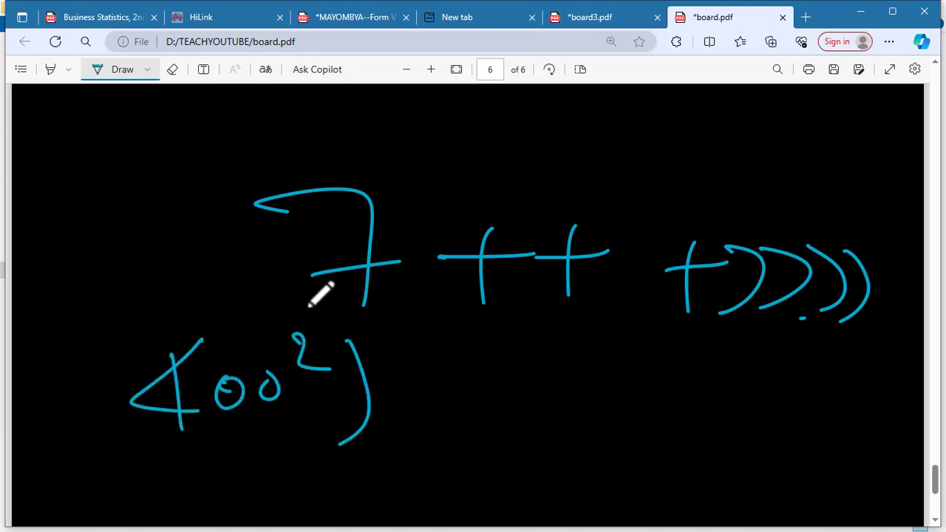
{"action": "left_click_drag", "start_coordinate": [183, 342], "coordinate": [144, 450]}
Handwrite "pages" in brackets after the bracketed 400 on page 6.
{"action": "left_click_drag", "start_coordinate": [380, 377], "coordinate": [387, 439]}
{"action": "left_click_drag", "start_coordinate": [372, 413], "coordinate": [445, 403]}
{"action": "left_click_drag", "start_coordinate": [470, 384], "coordinate": [468, 418]}
{"action": "mouse_move", "coordinate": [474, 391]}
{"action": "left_mouse_down"}
{"action": "mouse_move", "coordinate": [517, 399]}
{"action": "mouse_move", "coordinate": [495, 422]}
{"action": "left_mouse_up"}
{"action": "left_click_drag", "start_coordinate": [557, 334], "coordinate": [535, 446]}
{"action": "left_click_drag", "start_coordinate": [365, 342], "coordinate": [339, 446]}
{"action": "left_click", "coordinate": [319, 431]}
{"action": "left_click", "coordinate": [406, 432]}
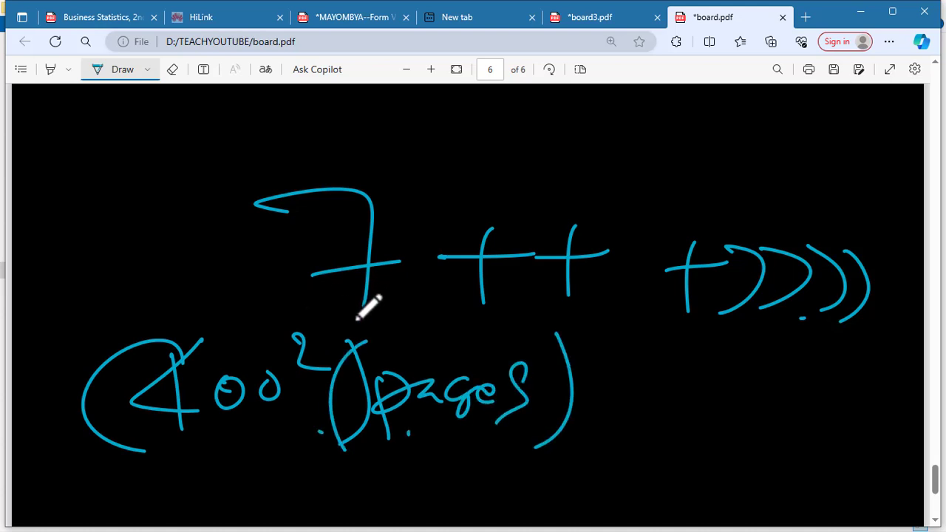
Return to page 1 and look over its handwriting and the blank area below.
{"action": "scroll", "coordinate": [347, 314], "scroll_direction": "up", "scroll_amount": 15}
{"action": "scroll", "coordinate": [358, 301], "scroll_direction": "up", "scroll_amount": 15}
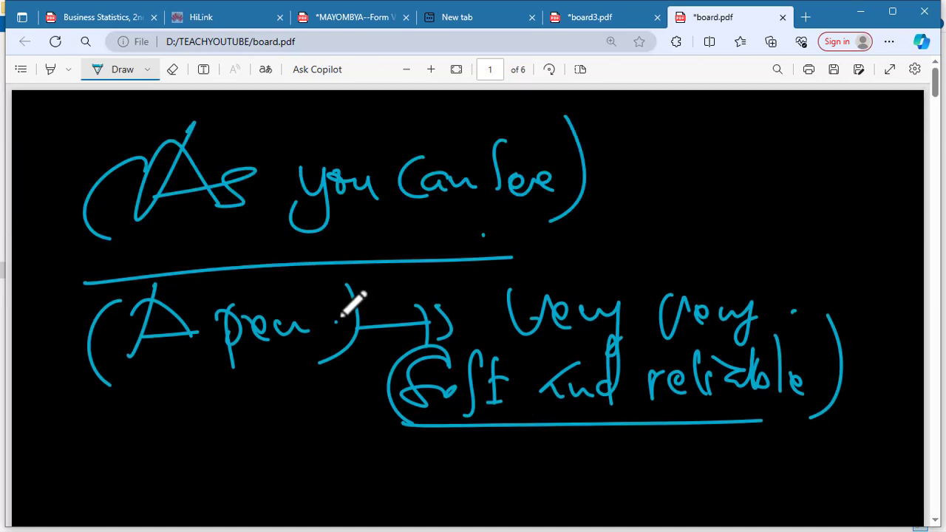
{"action": "scroll", "coordinate": [338, 327], "scroll_direction": "down", "scroll_amount": 2}
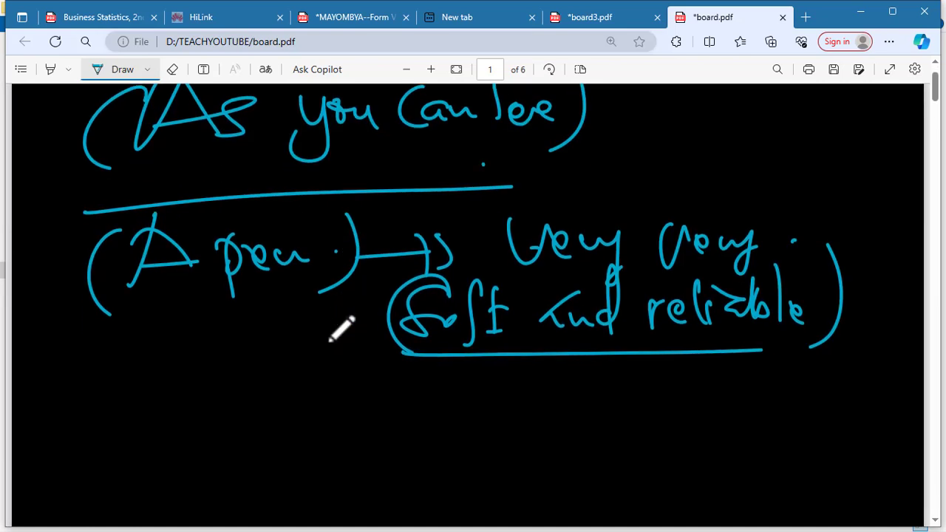
{"action": "scroll", "coordinate": [334, 327], "scroll_direction": "down", "scroll_amount": 6}
{"action": "scroll", "coordinate": [333, 326], "scroll_direction": "up", "scroll_amount": 8}
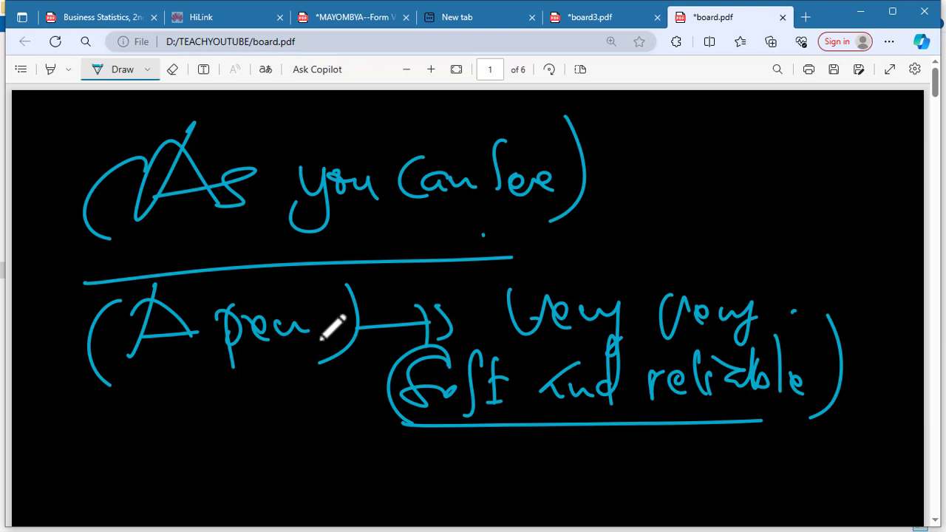
{"action": "scroll", "coordinate": [332, 326], "scroll_direction": "down", "scroll_amount": 4}
{"action": "scroll", "coordinate": [332, 323], "scroll_direction": "up", "scroll_amount": 3}
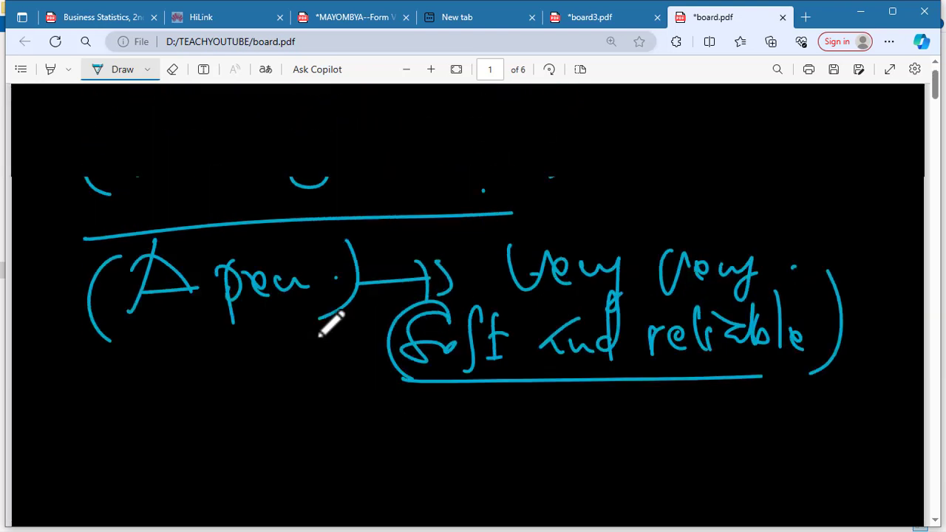
{"action": "scroll", "coordinate": [320, 336], "scroll_direction": "up", "scroll_amount": 1}
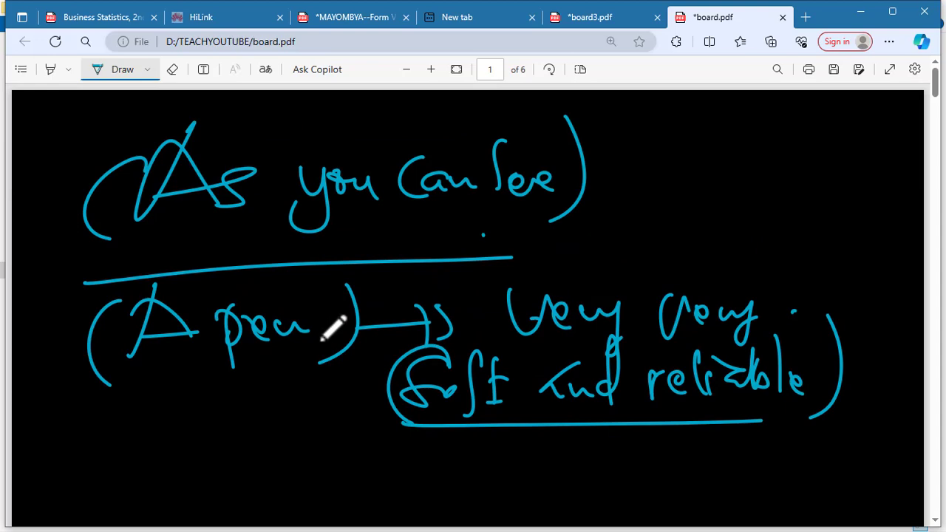
{"action": "scroll", "coordinate": [326, 334], "scroll_direction": "down", "scroll_amount": 4}
{"action": "scroll", "coordinate": [333, 333], "scroll_direction": "up", "scroll_amount": 4}
Handwrite "Science" in brackets on page 1 below the underlined "soft and reliable".
{"action": "scroll", "coordinate": [333, 329], "scroll_direction": "down", "scroll_amount": 6}
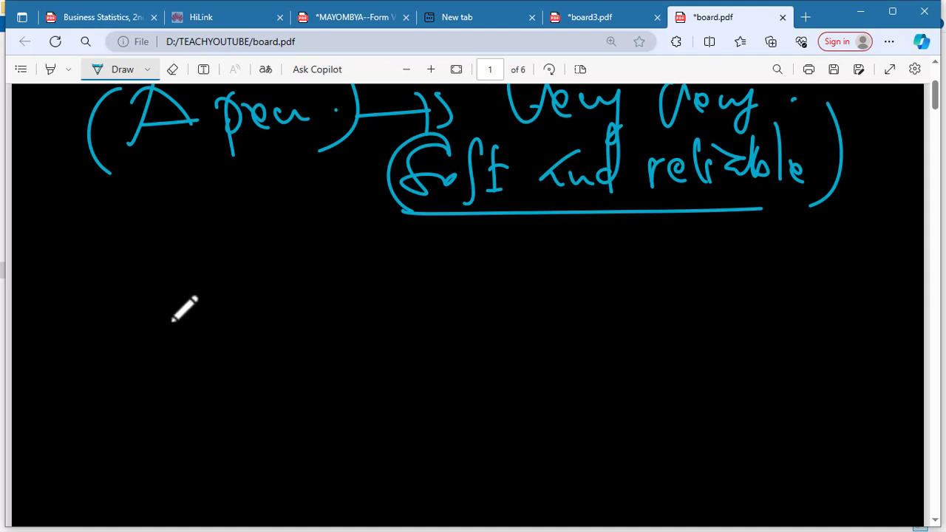
{"action": "left_click_drag", "start_coordinate": [212, 251], "coordinate": [172, 318]}
{"action": "left_click_drag", "start_coordinate": [234, 284], "coordinate": [264, 308]}
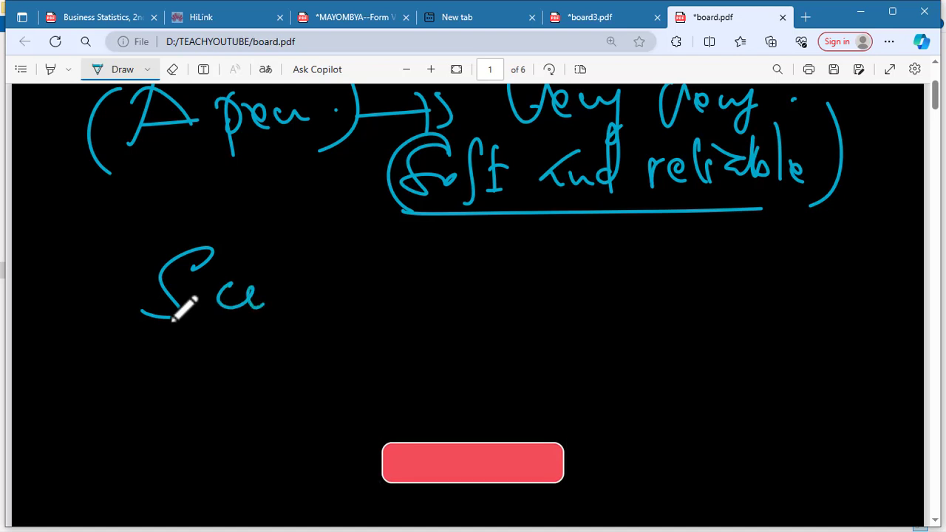
{"action": "left_click_drag", "start_coordinate": [257, 273], "coordinate": [275, 271]}
{"action": "left_click_drag", "start_coordinate": [279, 297], "coordinate": [303, 311]}
{"action": "mouse_move", "coordinate": [315, 299]}
{"action": "left_mouse_down"}
{"action": "mouse_move", "coordinate": [380, 299]}
{"action": "mouse_move", "coordinate": [403, 315]}
{"action": "left_mouse_up"}
{"action": "mouse_move", "coordinate": [429, 239]}
{"action": "left_mouse_down"}
{"action": "mouse_move", "coordinate": [456, 286]}
{"action": "mouse_move", "coordinate": [432, 336]}
{"action": "left_mouse_up"}
{"action": "left_click_drag", "start_coordinate": [169, 248], "coordinate": [133, 355]}
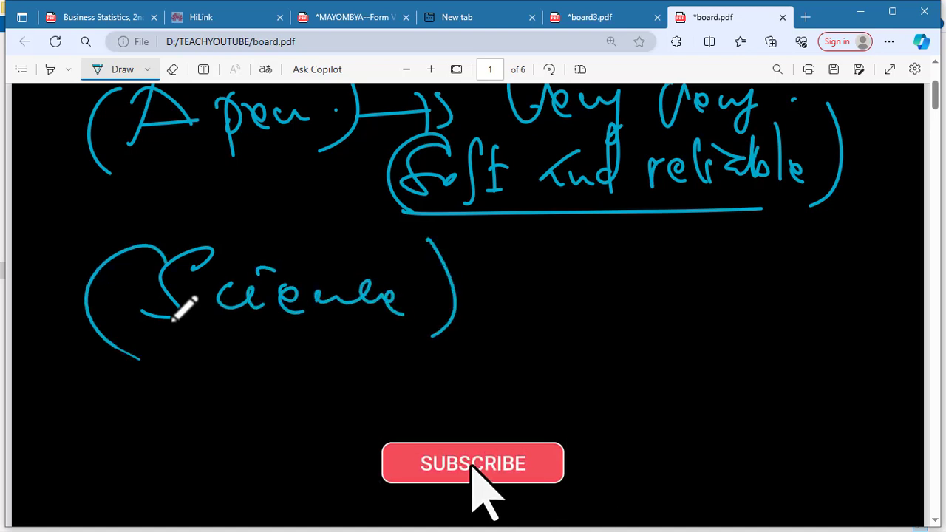
Draw an arrow pointing right after "(Science)", underline the line and enclose it in outer brackets.
{"action": "left_click_drag", "start_coordinate": [449, 302], "coordinate": [528, 301]}
{"action": "left_click_drag", "start_coordinate": [515, 287], "coordinate": [501, 320]}
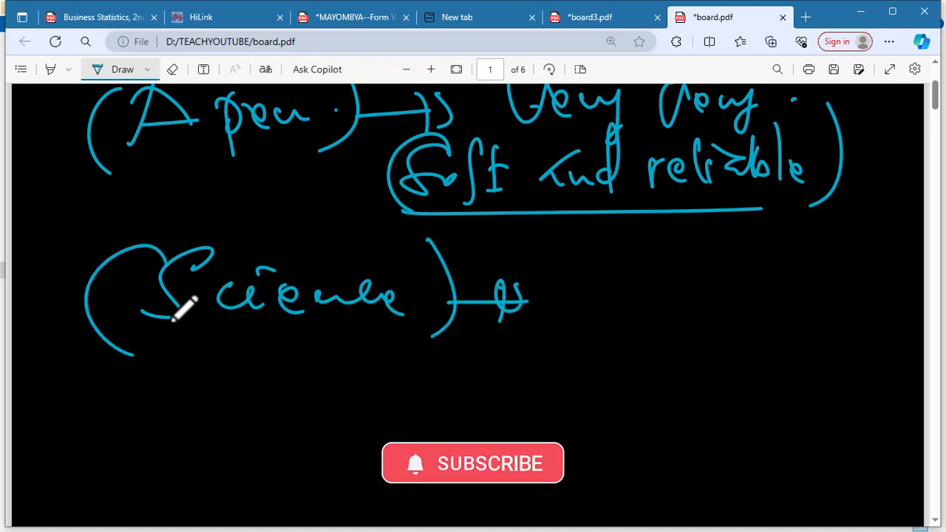
{"action": "left_click_drag", "start_coordinate": [38, 364], "coordinate": [555, 346]}
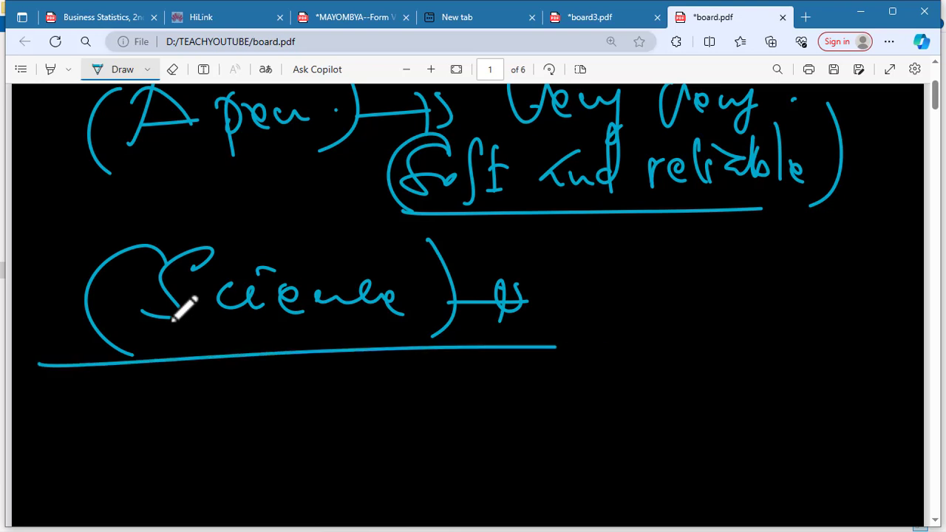
{"action": "left_click_drag", "start_coordinate": [549, 268], "coordinate": [555, 343]}
{"action": "left_click_drag", "start_coordinate": [45, 252], "coordinate": [27, 344]}
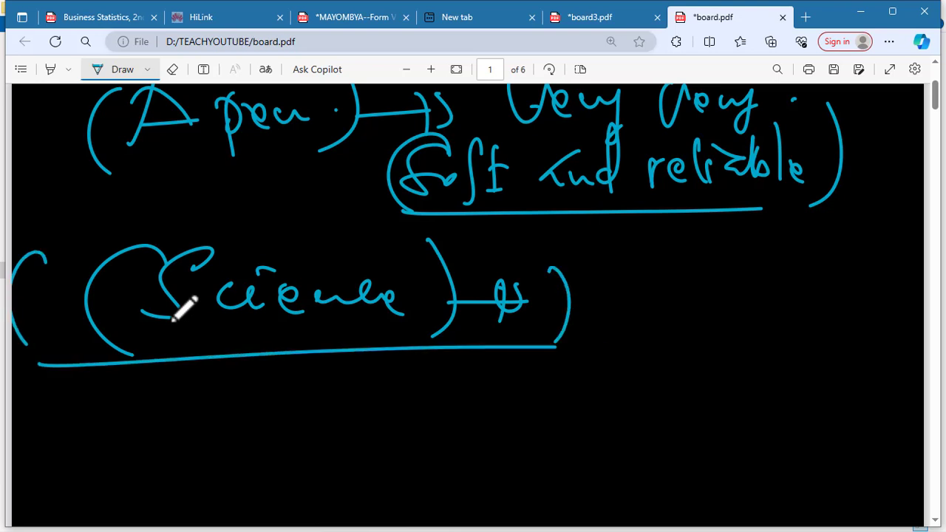
Draw another arrow after the outer bracket and handwrite "Concepts" with an opening bracket behind it.
{"action": "left_click_drag", "start_coordinate": [552, 302], "coordinate": [622, 306]}
{"action": "left_click_drag", "start_coordinate": [582, 280], "coordinate": [617, 284]}
{"action": "mouse_move", "coordinate": [652, 303]}
{"action": "left_mouse_down"}
{"action": "mouse_move", "coordinate": [676, 260]}
{"action": "mouse_move", "coordinate": [686, 318]}
{"action": "mouse_move", "coordinate": [741, 319]}
{"action": "mouse_move", "coordinate": [762, 345]}
{"action": "mouse_move", "coordinate": [797, 329]}
{"action": "left_mouse_up"}
{"action": "mouse_move", "coordinate": [789, 297]}
{"action": "left_mouse_down"}
{"action": "mouse_move", "coordinate": [816, 296]}
{"action": "mouse_move", "coordinate": [837, 271]}
{"action": "left_mouse_up"}
{"action": "right_click", "coordinate": [855, 342]}
{"action": "left_click_drag", "start_coordinate": [670, 258], "coordinate": [625, 343]}
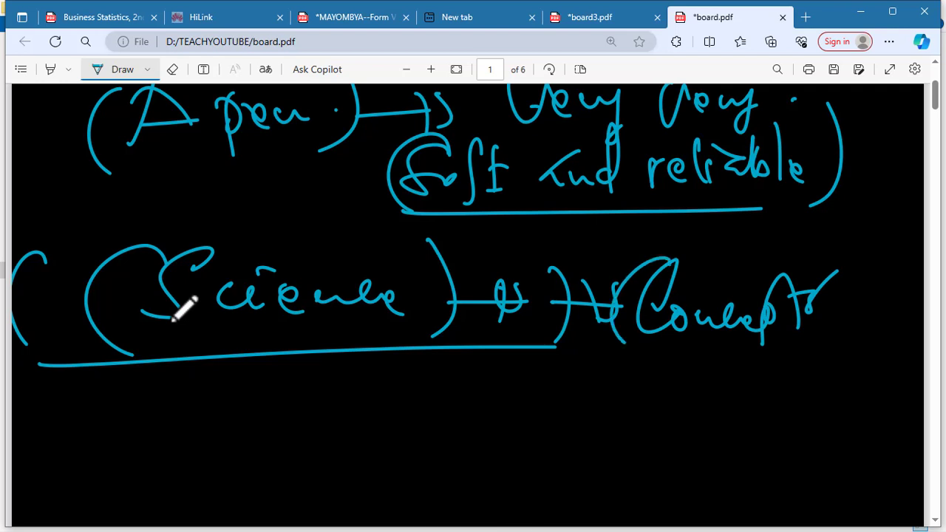
Handwrite "Computer Concepts" below the underlined Science line, add an opening bracket before it and underline it.
{"action": "mouse_move", "coordinate": [190, 374]}
{"action": "left_mouse_down"}
{"action": "mouse_move", "coordinate": [201, 399]}
{"action": "mouse_move", "coordinate": [275, 403]}
{"action": "mouse_move", "coordinate": [310, 370]}
{"action": "mouse_move", "coordinate": [343, 384]}
{"action": "mouse_move", "coordinate": [444, 351]}
{"action": "mouse_move", "coordinate": [431, 411]}
{"action": "mouse_move", "coordinate": [502, 389]}
{"action": "left_mouse_up"}
{"action": "mouse_move", "coordinate": [516, 375]}
{"action": "left_mouse_down"}
{"action": "mouse_move", "coordinate": [518, 420]}
{"action": "mouse_move", "coordinate": [521, 369]}
{"action": "mouse_move", "coordinate": [518, 399]}
{"action": "left_mouse_up"}
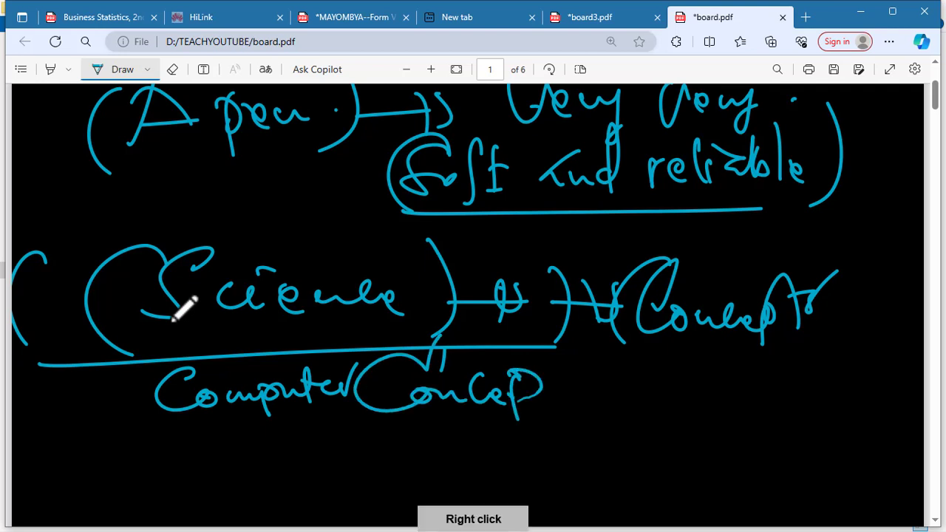
{"action": "left_click_drag", "start_coordinate": [555, 352], "coordinate": [555, 404]}
{"action": "mouse_move", "coordinate": [542, 383]}
{"action": "left_mouse_down"}
{"action": "mouse_move", "coordinate": [586, 378]}
{"action": "mouse_move", "coordinate": [574, 399]}
{"action": "left_mouse_up"}
{"action": "left_click_drag", "start_coordinate": [595, 392], "coordinate": [610, 391]}
{"action": "left_click_drag", "start_coordinate": [635, 337], "coordinate": [648, 372]}
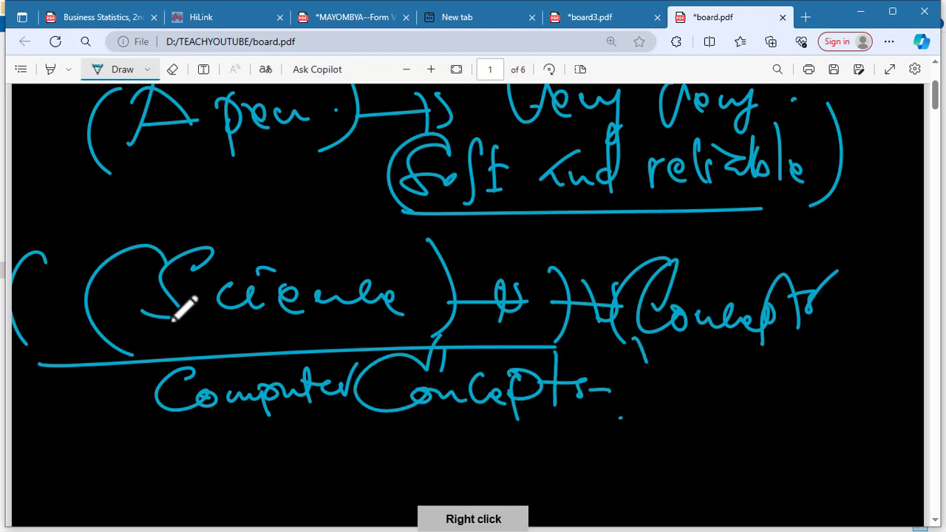
{"action": "mouse_move", "coordinate": [132, 354]}
{"action": "left_mouse_down"}
{"action": "mouse_move", "coordinate": [462, 445]}
{"action": "mouse_move", "coordinate": [602, 446]}
{"action": "left_mouse_up"}
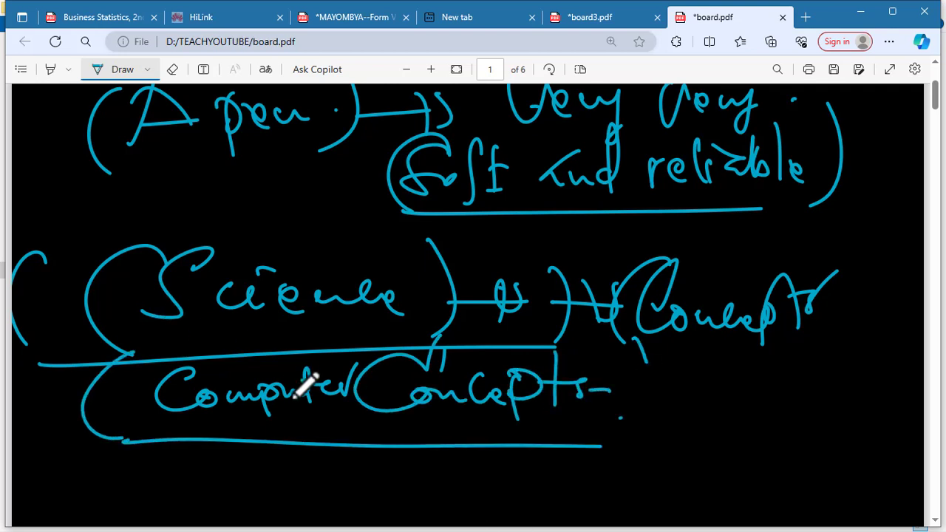
{"action": "scroll", "coordinate": [303, 384], "scroll_direction": "down", "scroll_amount": 3}
{"action": "scroll", "coordinate": [303, 386], "scroll_direction": "up", "scroll_amount": 4}
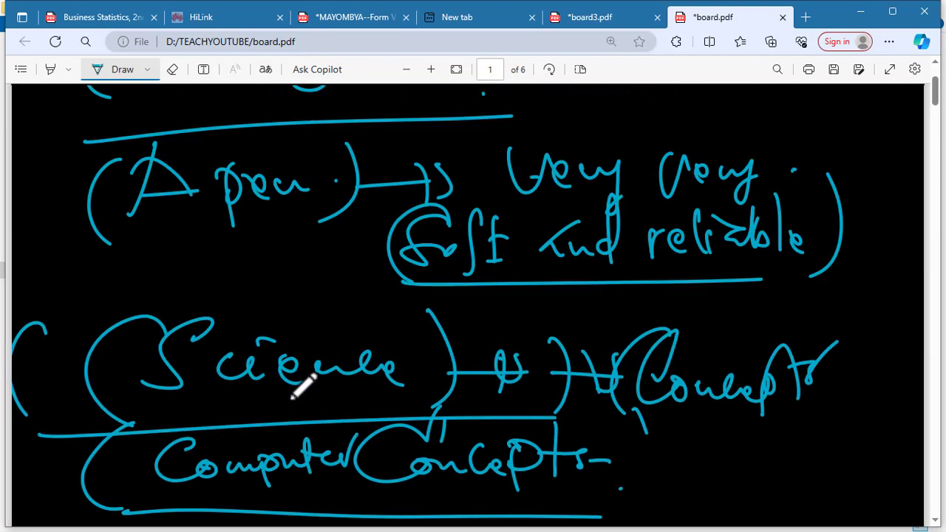
{"action": "scroll", "coordinate": [692, 386], "scroll_direction": "up", "scroll_amount": 2}
{"action": "scroll", "coordinate": [593, 380], "scroll_direction": "down", "scroll_amount": 5}
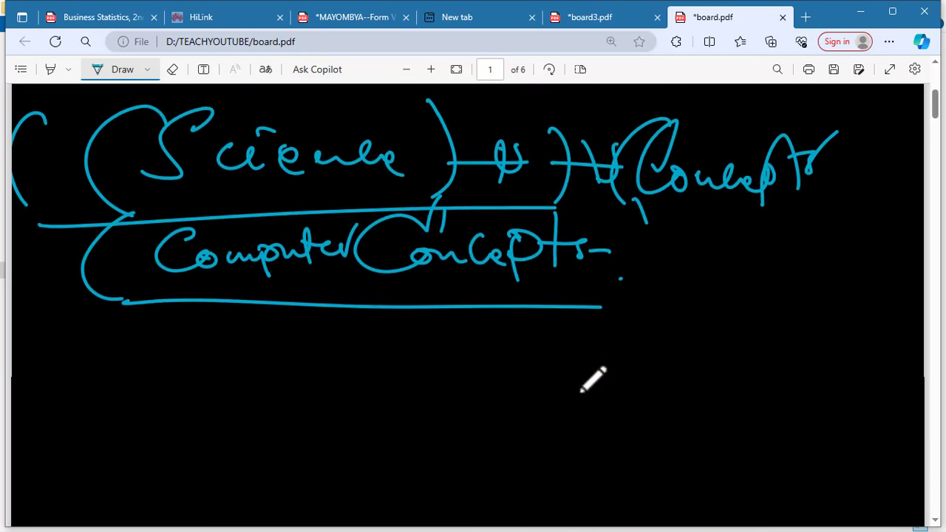